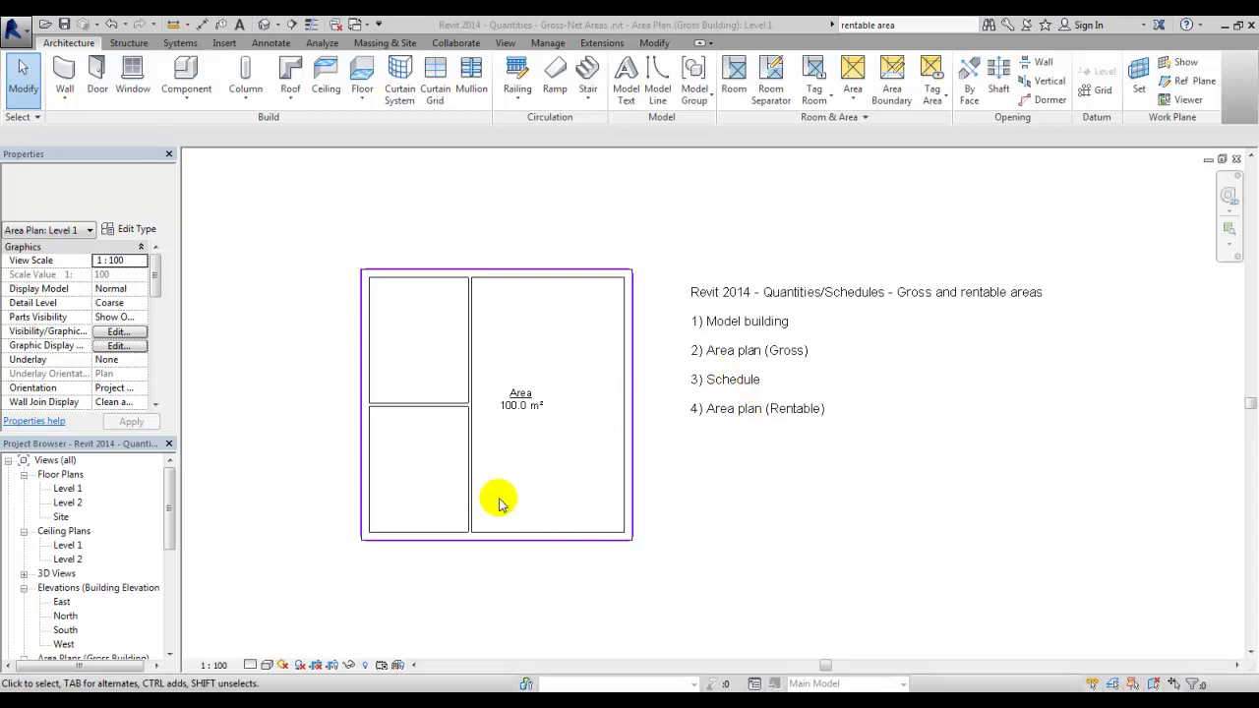
- Bring up the Revit application menu with its Recent Documents list
{"action": "left_click_drag", "start_coordinate": [150, 541], "coordinate": [147, 578]}
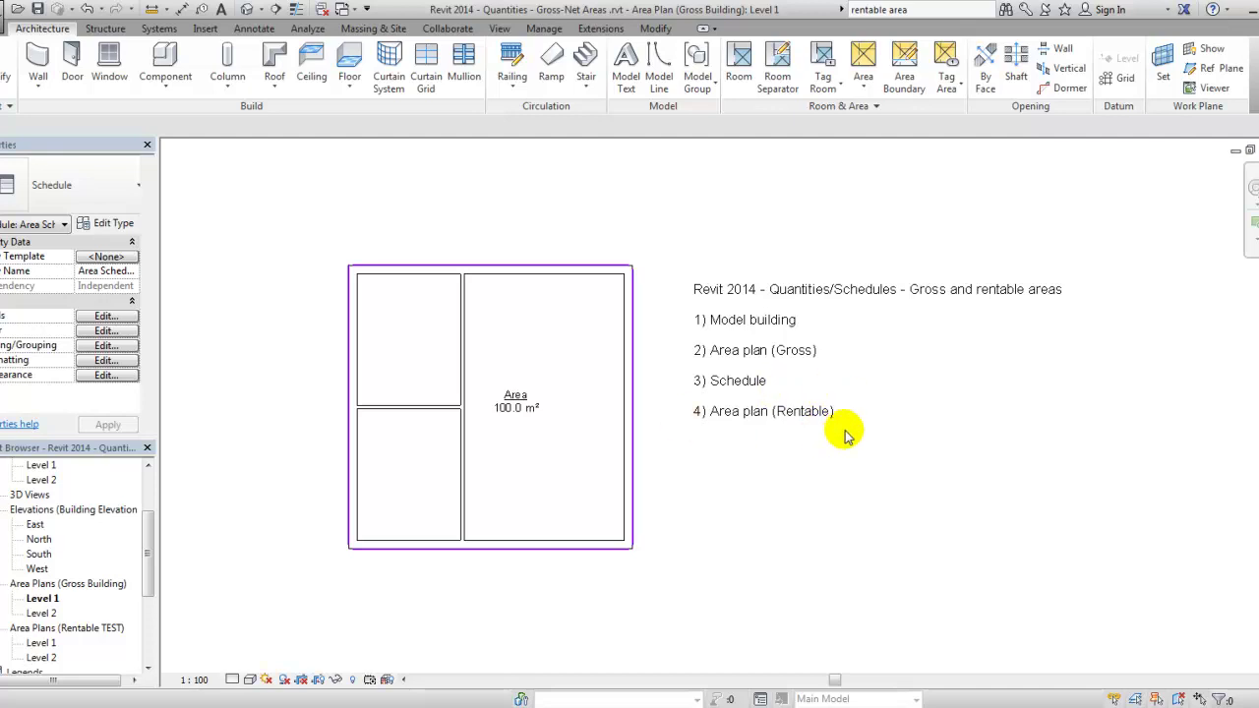
- Create a new project from the DefaultMetric.rte template
{"action": "left_click", "coordinate": [8, 13]}
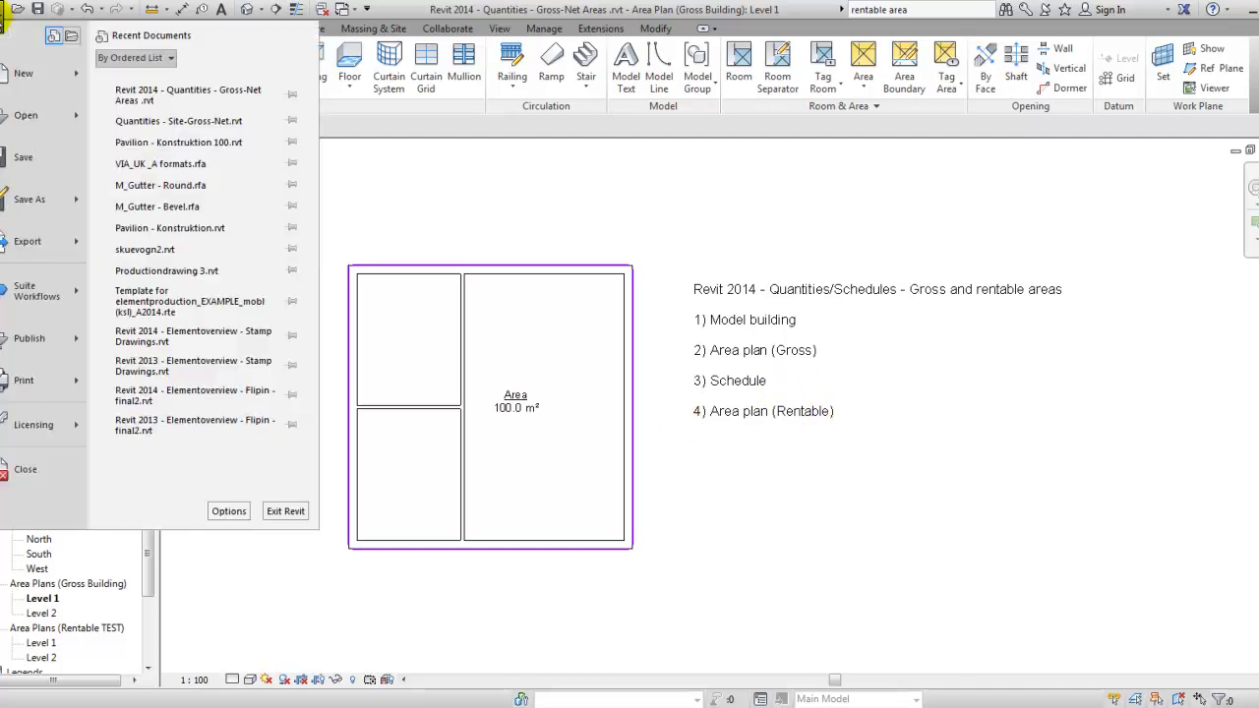
{"action": "left_click", "coordinate": [20, 74]}
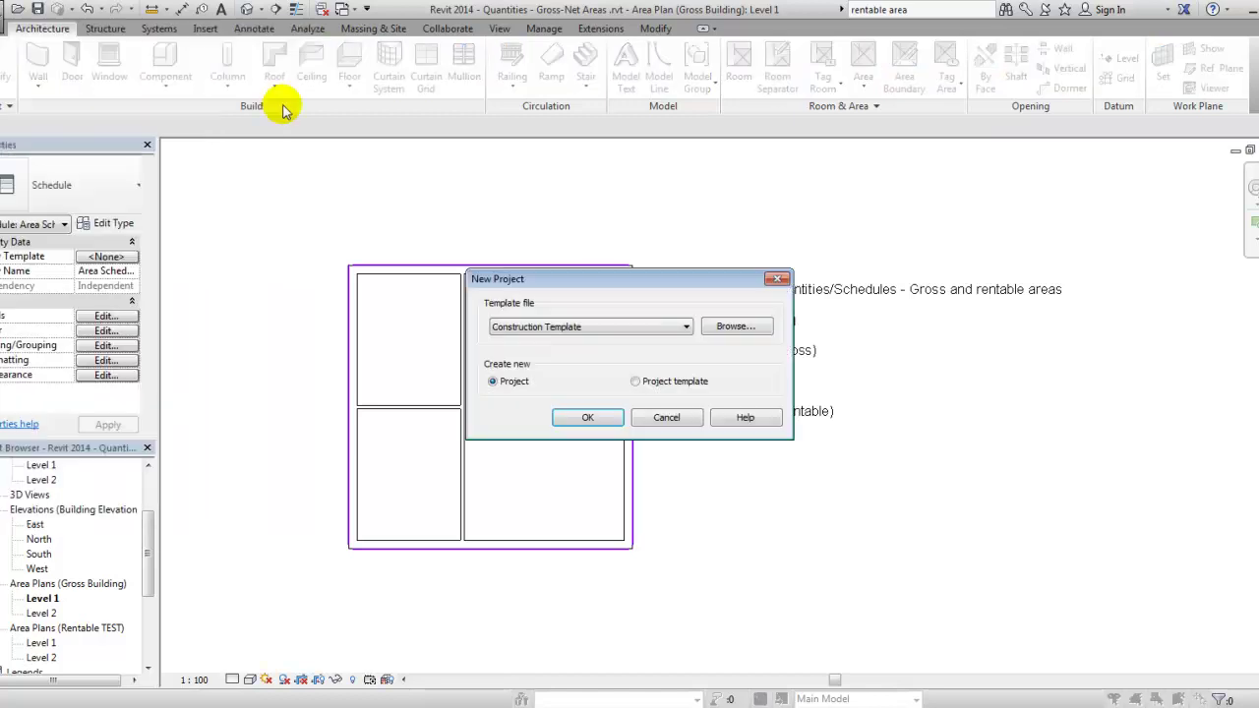
{"action": "left_click", "coordinate": [736, 327]}
{"action": "left_click", "coordinate": [340, 242]}
{"action": "left_click", "coordinate": [644, 493]}
{"action": "left_click", "coordinate": [585, 416]}
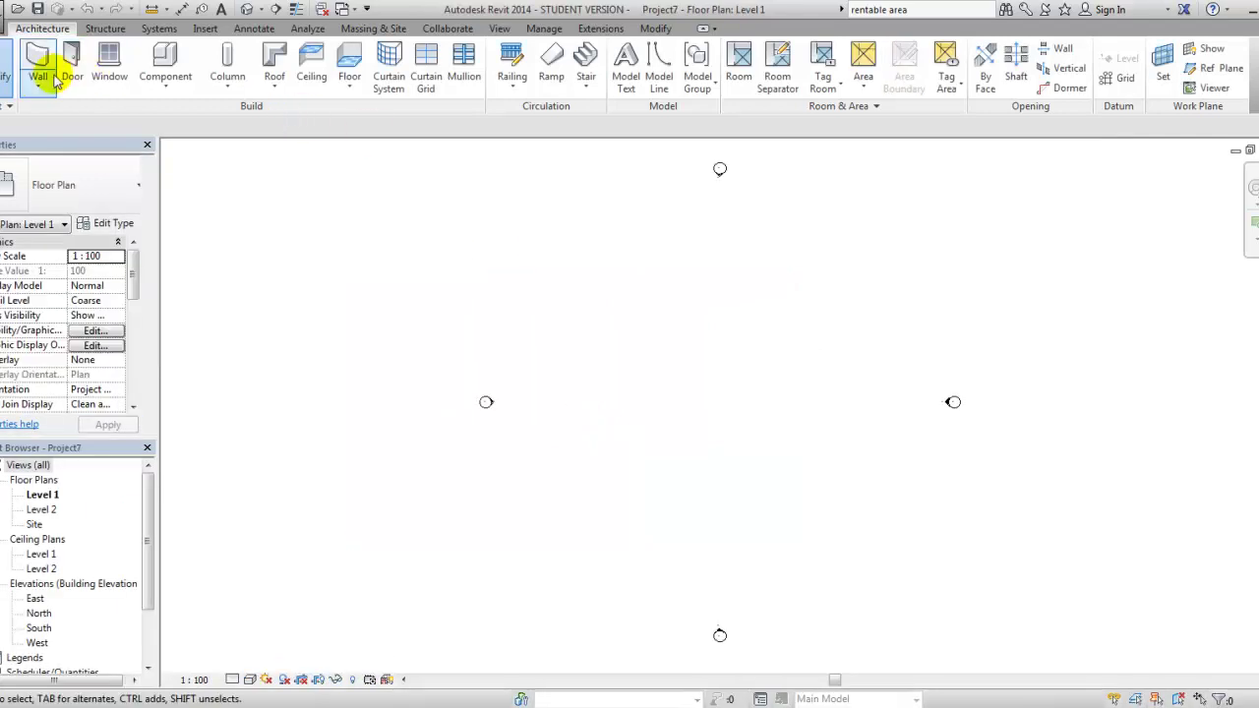
- Draw a roughly 11000 mm square of Generic - 300mm architectural walls with the Rectangle option
{"action": "left_click", "coordinate": [54, 83]}
{"action": "left_click", "coordinate": [83, 115]}
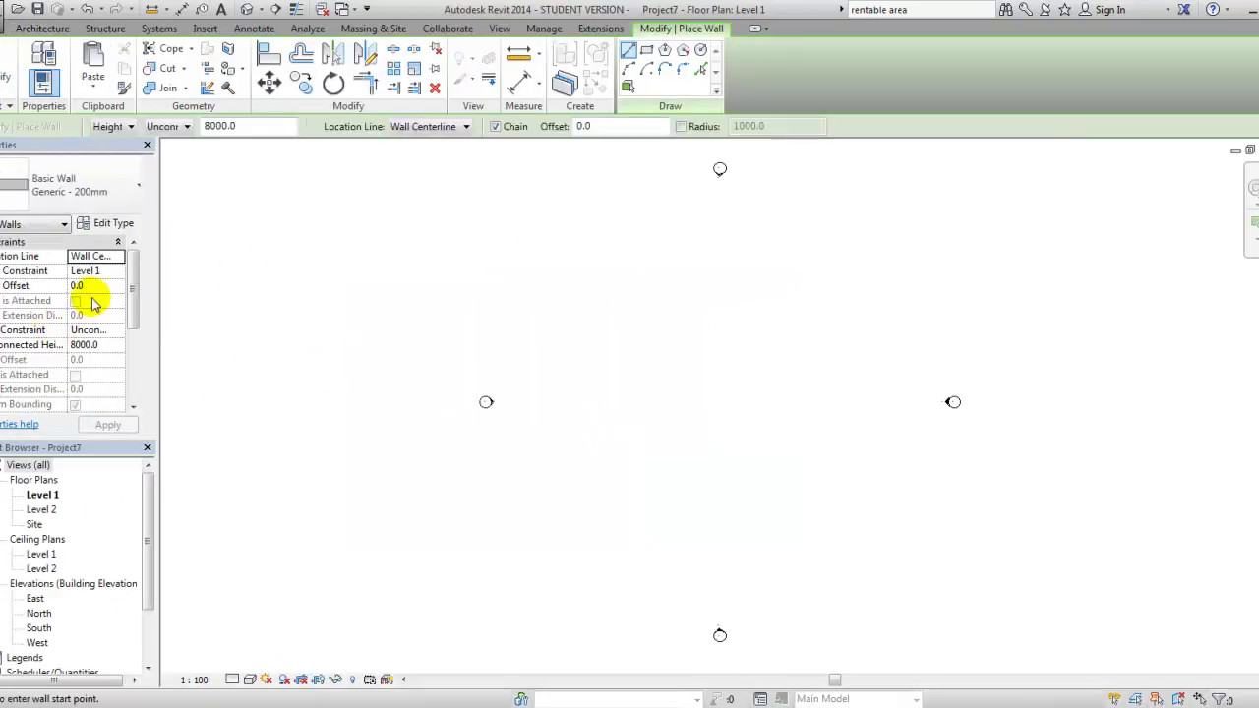
{"action": "scroll", "coordinate": [85, 197], "scroll_direction": "down", "scroll_amount": 1}
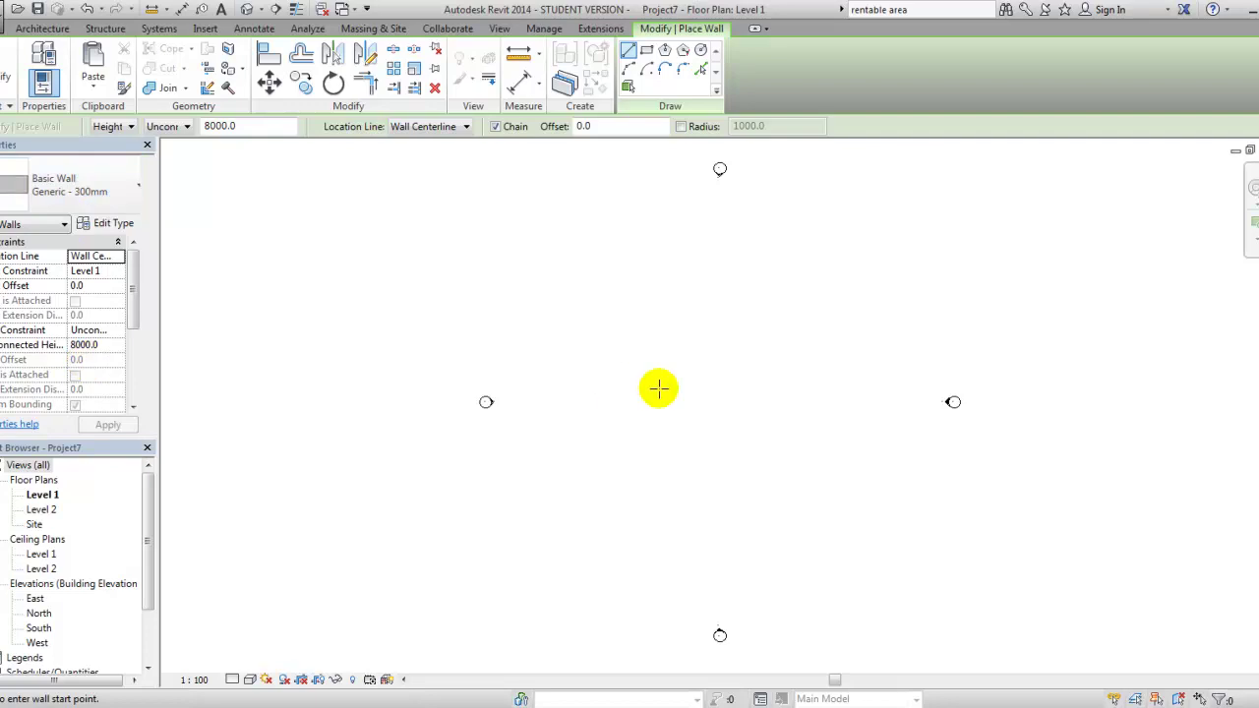
{"action": "left_click", "coordinate": [657, 334]}
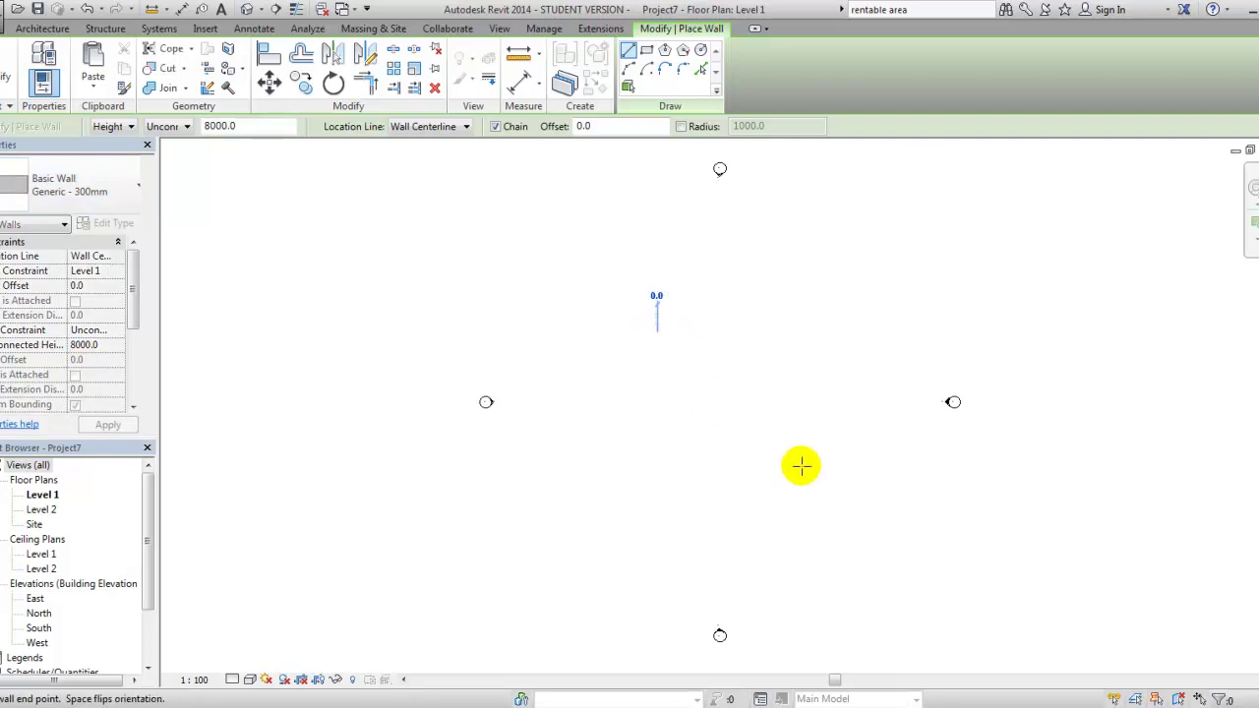
{"action": "left_click", "coordinate": [647, 49]}
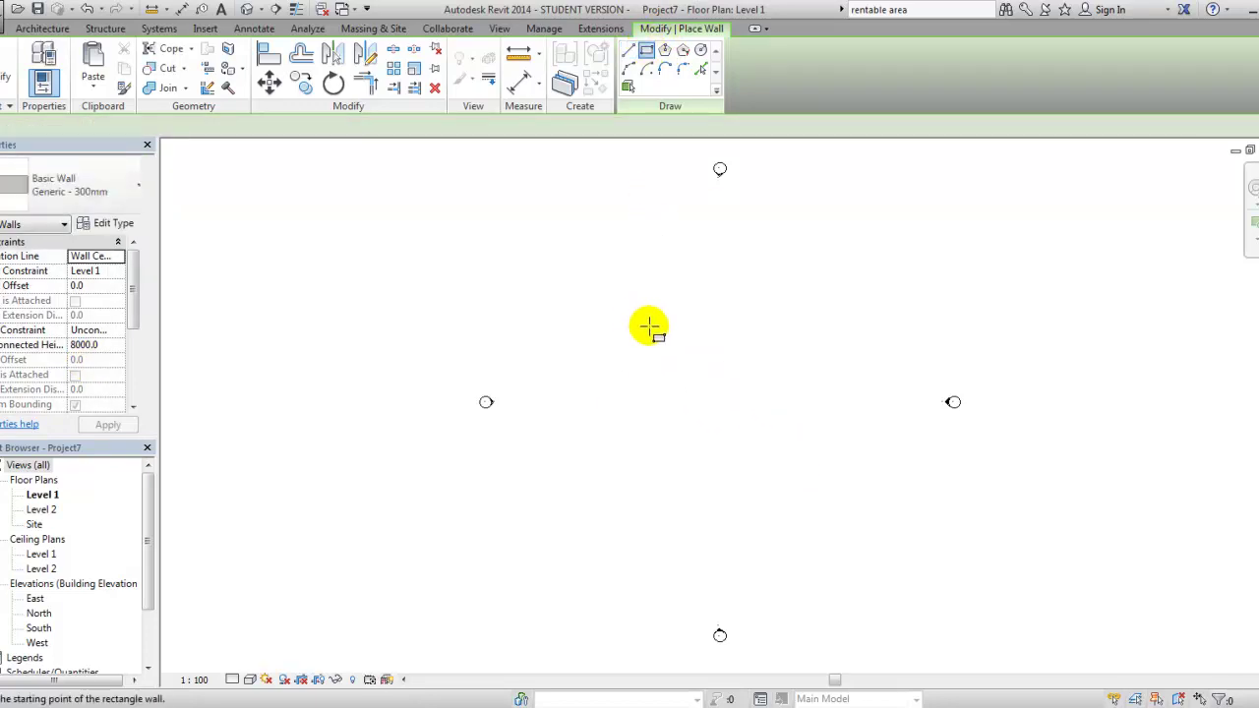
{"action": "left_click", "coordinate": [650, 327]}
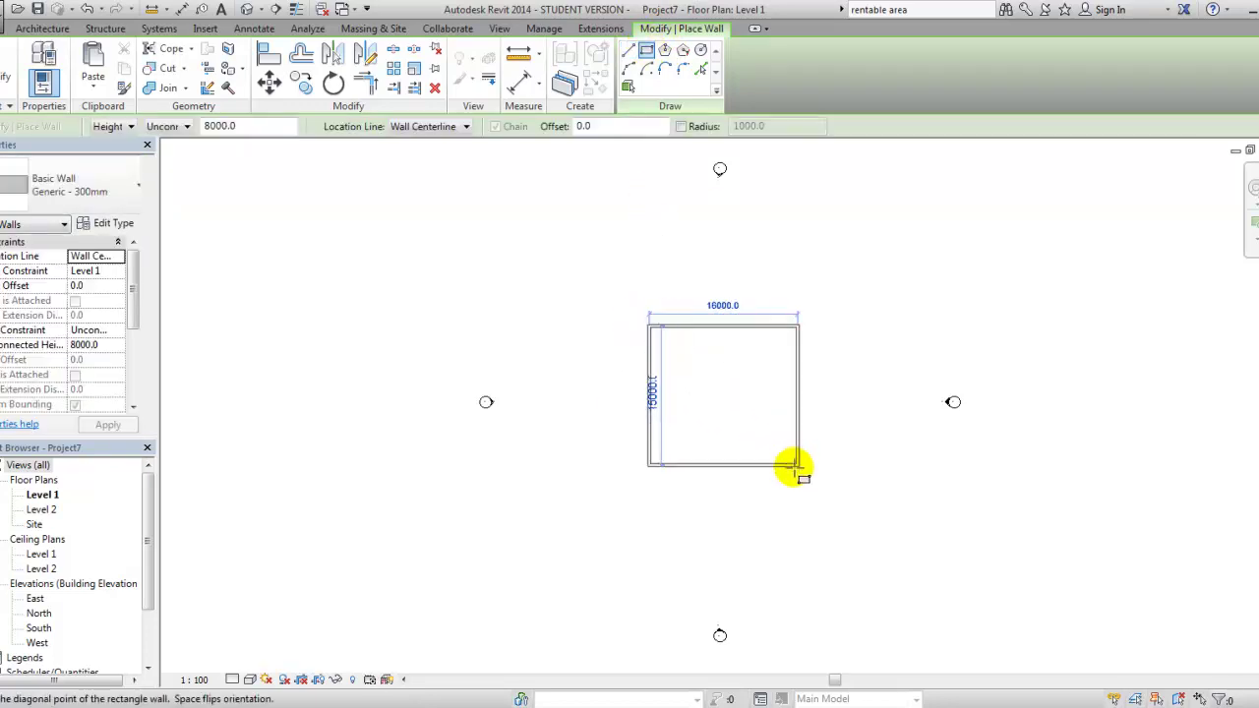
{"action": "left_click", "coordinate": [751, 428]}
{"action": "key", "text": "Escape"}
{"action": "key", "text": "Escape"}
{"action": "scroll", "coordinate": [755, 374], "scroll_direction": "up", "scroll_amount": 3}
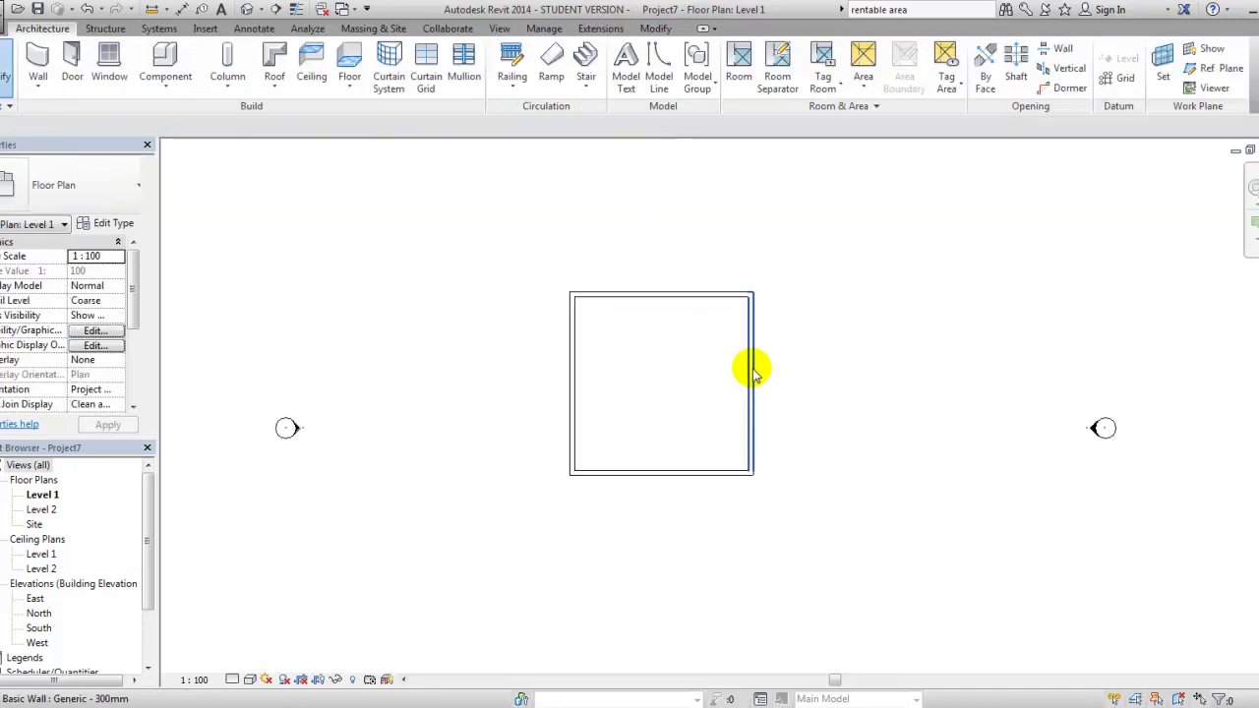
{"action": "left_click", "coordinate": [752, 363]}
- Set the square's width to 10000 mm between the left and right exterior wall faces
{"action": "scroll", "coordinate": [749, 359], "scroll_direction": "up", "scroll_amount": 2}
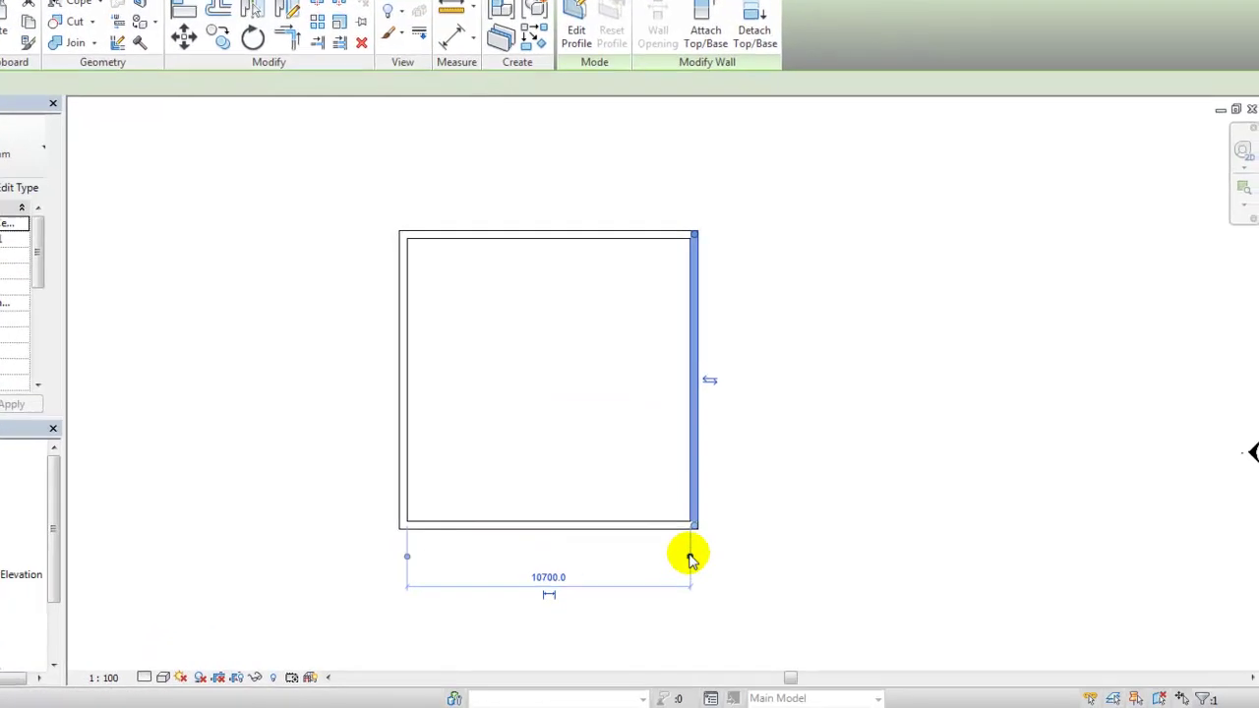
{"action": "left_click", "coordinate": [741, 567]}
{"action": "left_click_drag", "start_coordinate": [290, 543], "coordinate": [282, 504]}
{"action": "left_click", "coordinate": [449, 562]}
{"action": "type", "text": "100"}
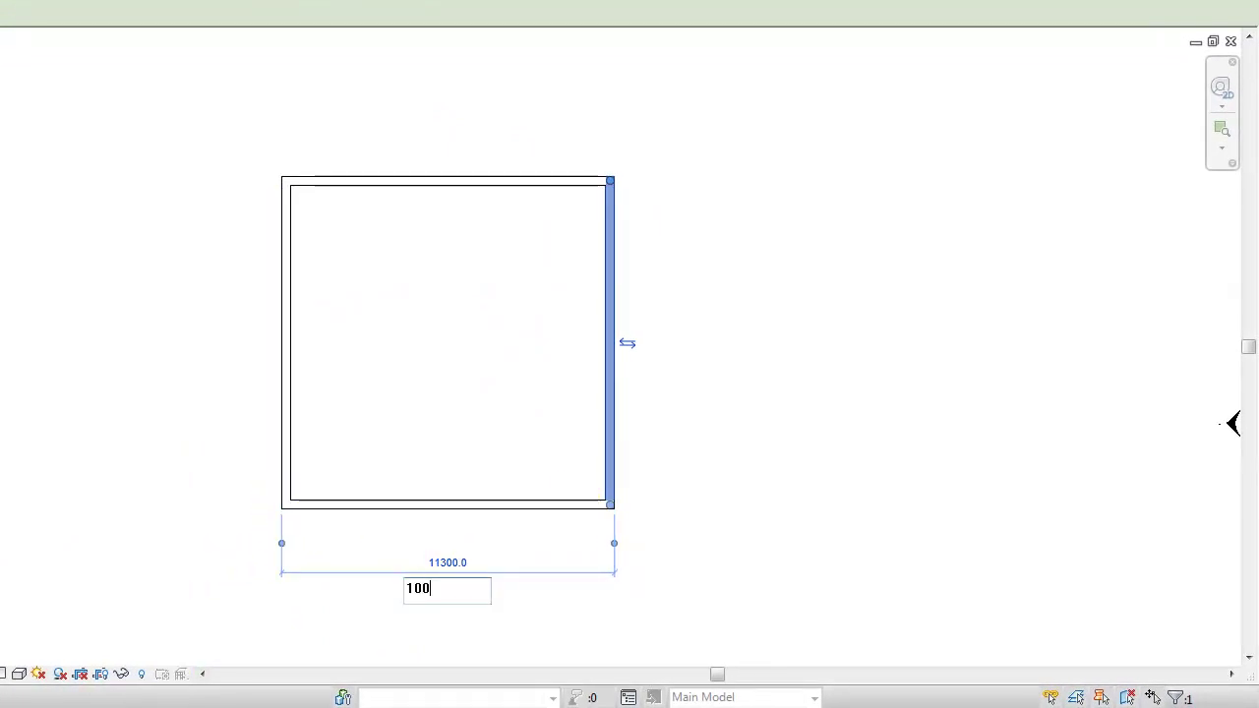
{"action": "key", "text": "Return"}
{"action": "left_click", "coordinate": [518, 528]}
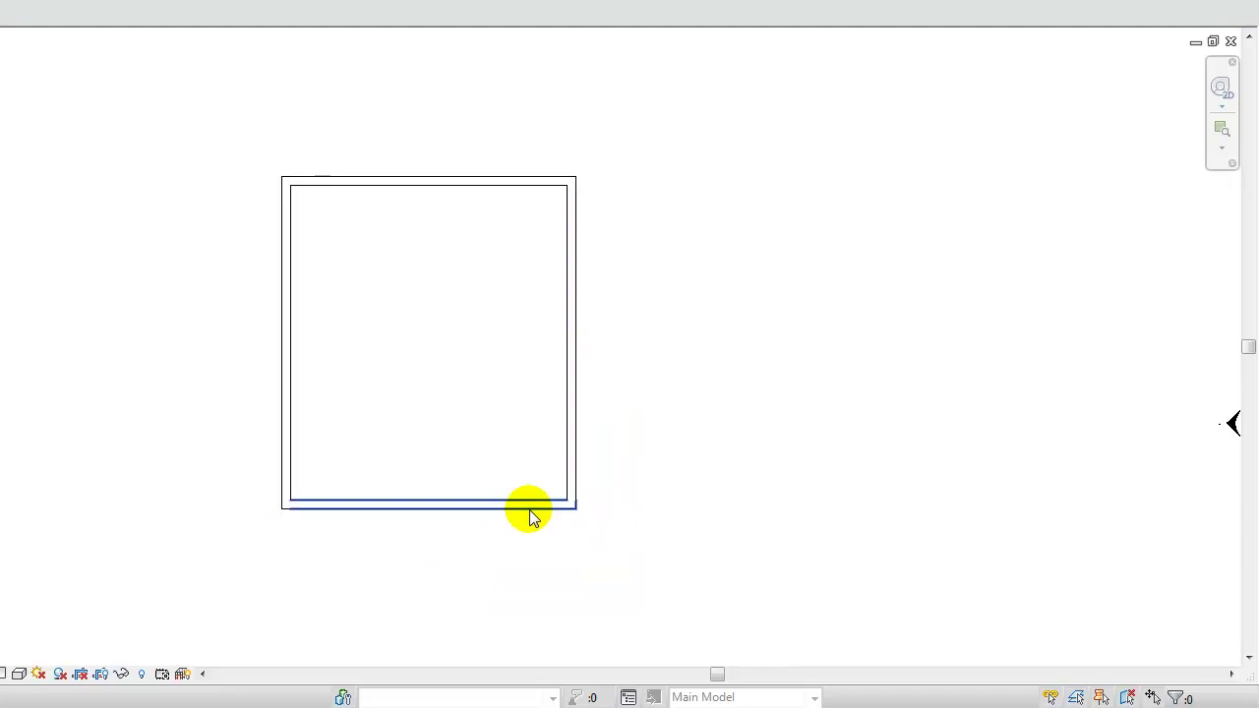
- Set the square's height to 10000 mm between the top and bottom exterior wall faces
{"action": "left_click", "coordinate": [525, 507]}
{"action": "left_click_drag", "start_coordinate": [262, 186], "coordinate": [299, 174]}
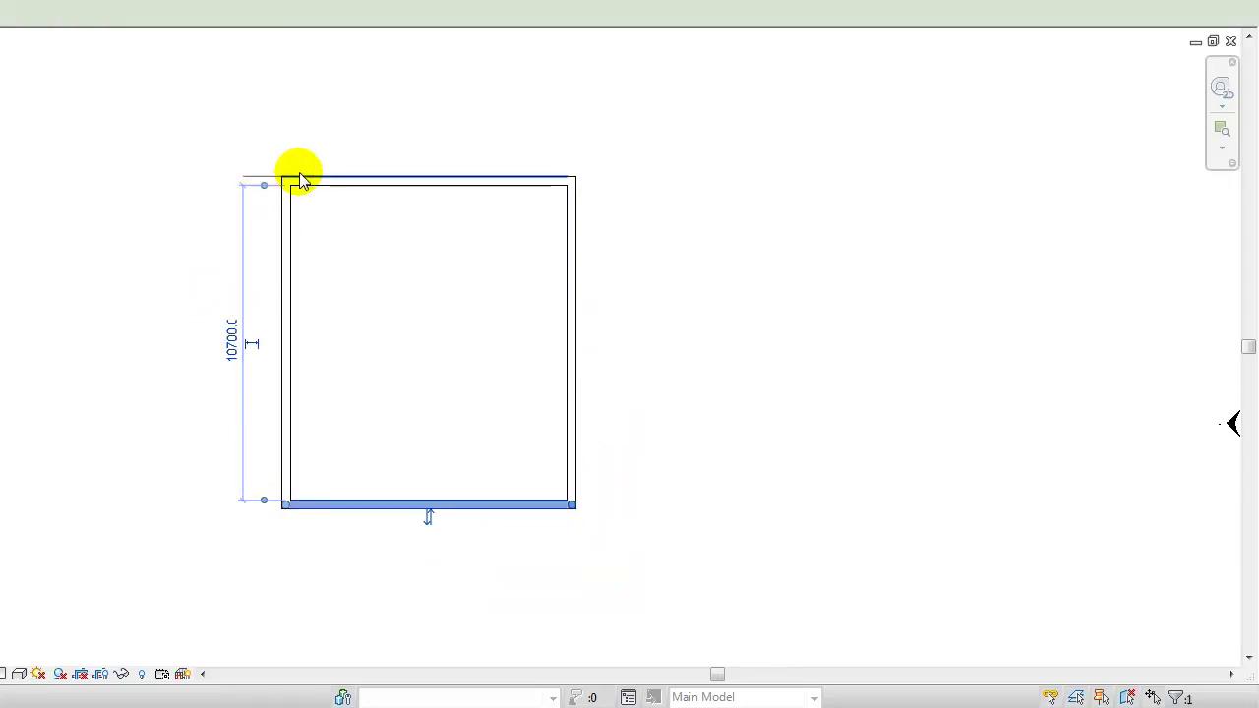
{"action": "left_click_drag", "start_coordinate": [259, 501], "coordinate": [304, 520]}
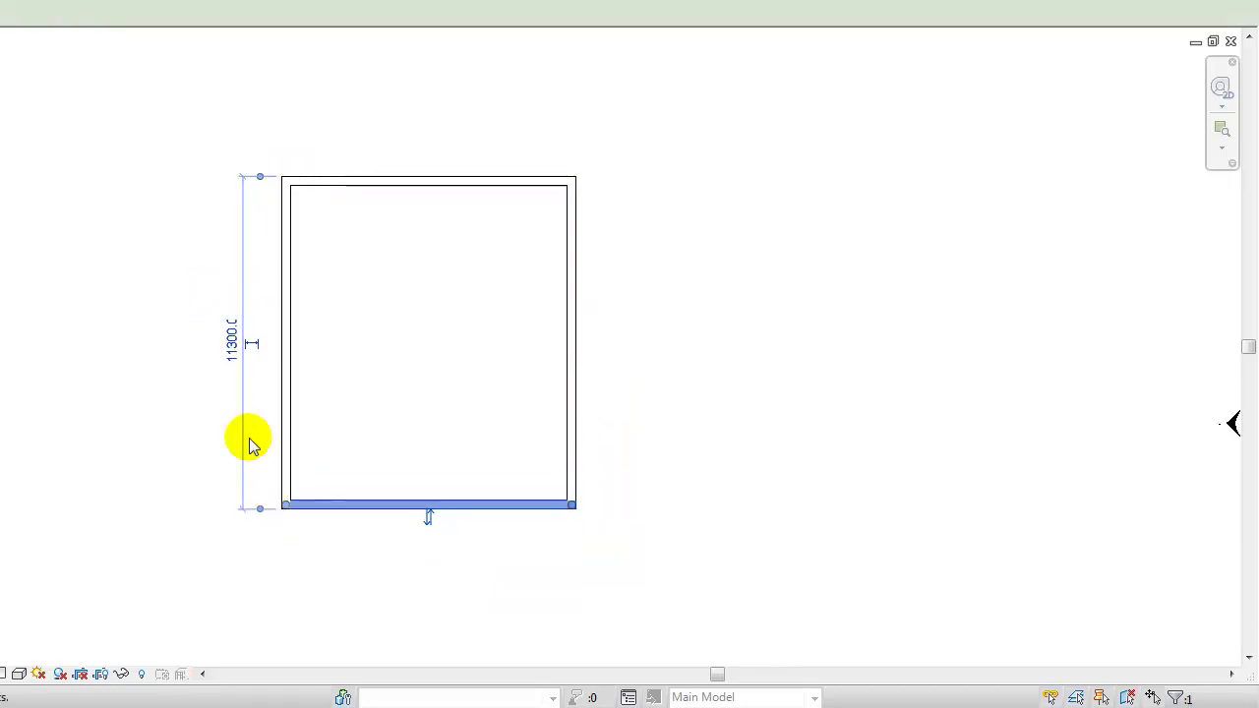
{"action": "left_click", "coordinate": [232, 344]}
{"action": "type", "text": "10000"}
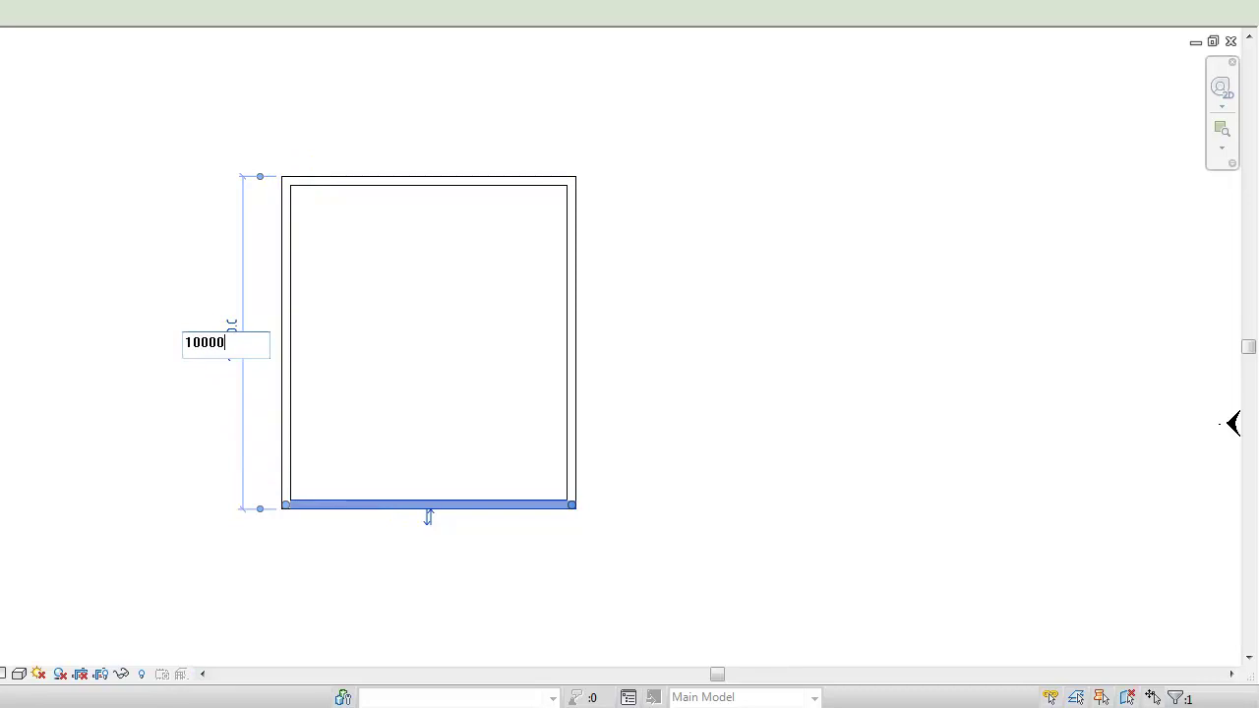
{"action": "key", "text": "Return"}
- Window-select all four walls and set their Top Constraint to Up to level: Level 2
{"action": "key", "text": "Escape"}
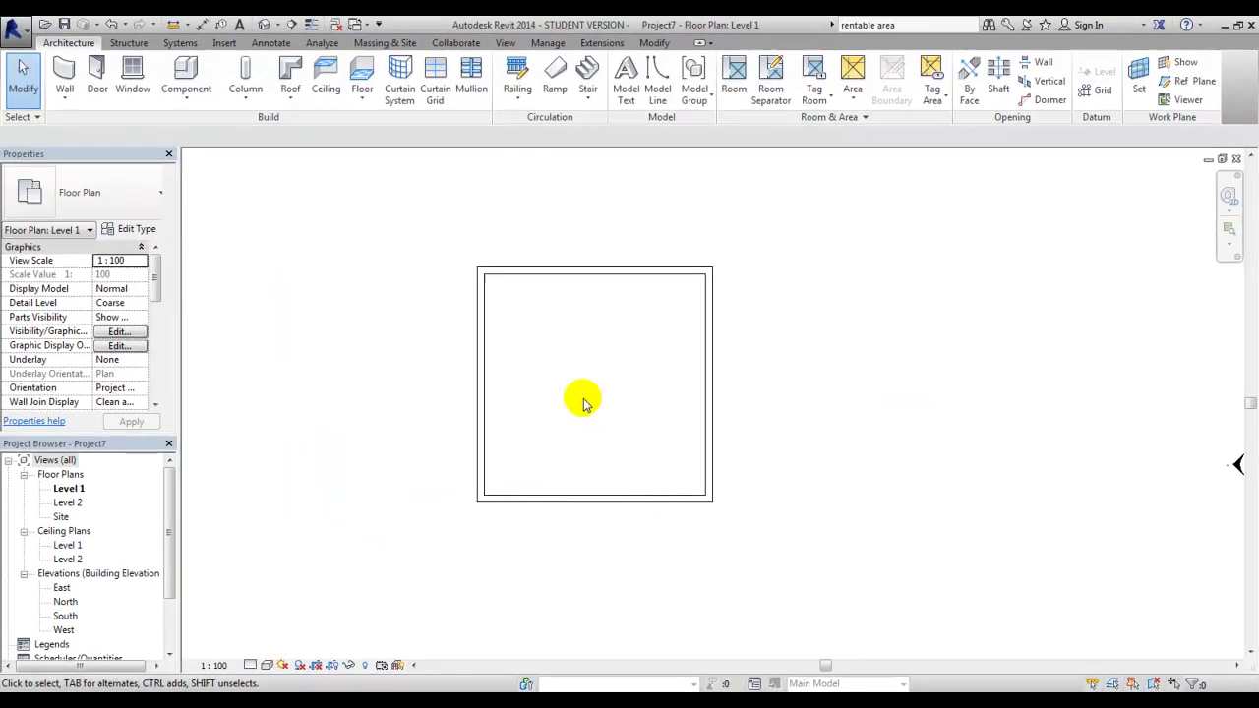
{"action": "scroll", "coordinate": [584, 403], "scroll_direction": "down", "scroll_amount": 3}
{"action": "scroll", "coordinate": [613, 357], "scroll_direction": "down", "scroll_amount": 1}
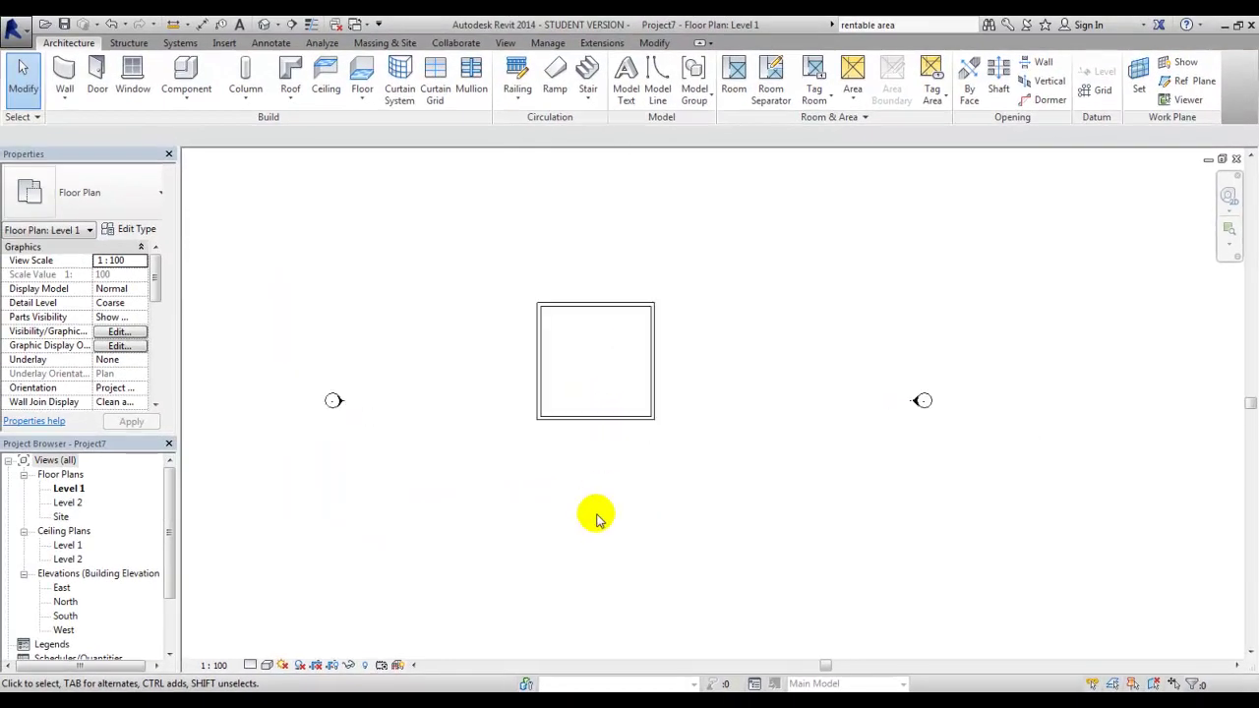
{"action": "scroll", "coordinate": [597, 518], "scroll_direction": "up", "scroll_amount": 1}
{"action": "left_click_drag", "start_coordinate": [500, 266], "coordinate": [692, 463]}
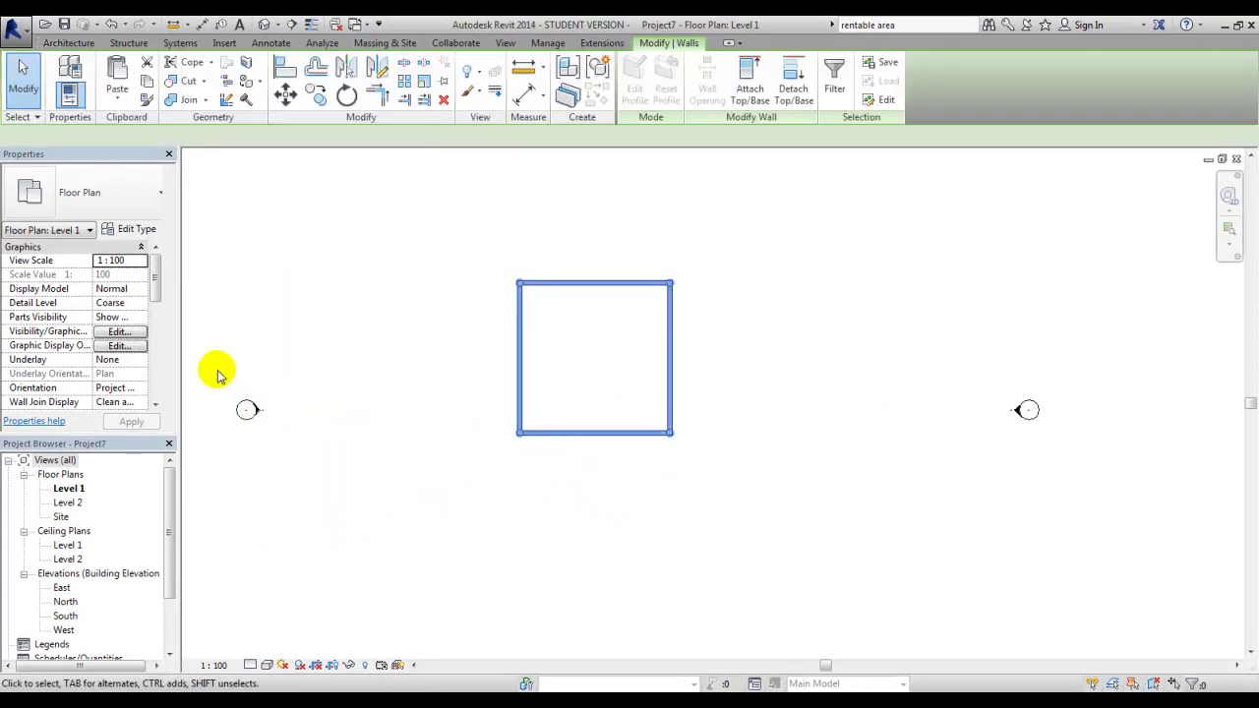
{"action": "scroll", "coordinate": [154, 295], "scroll_direction": "down", "scroll_amount": 3}
{"action": "left_click", "coordinate": [142, 247]}
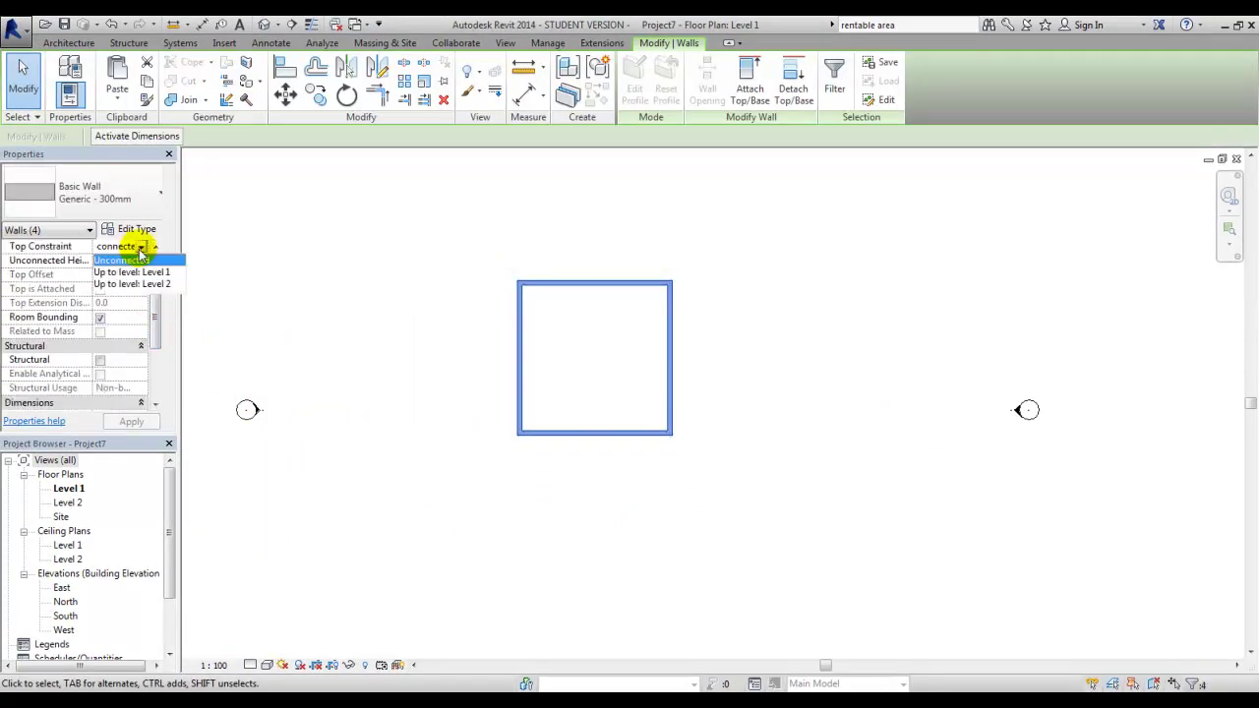
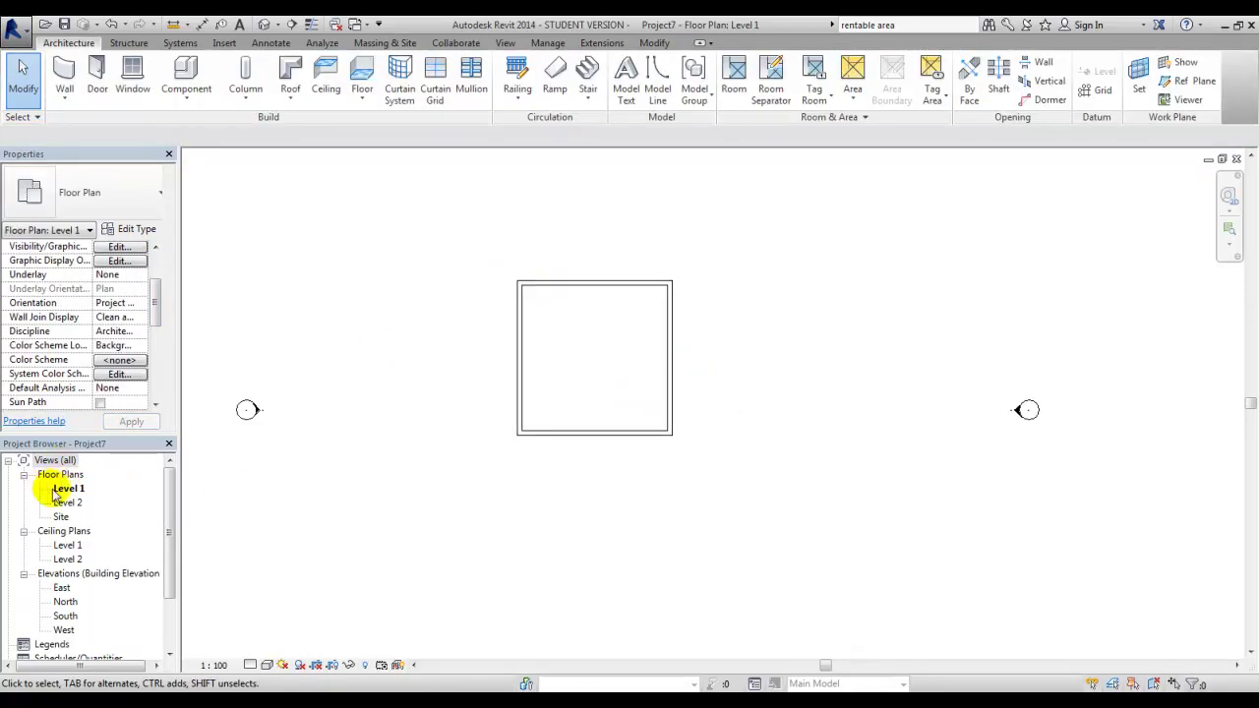
- Create a Level 1 Gross Building area plan bounded automatically by the external walls (100 m²)
{"action": "left_click", "coordinate": [852, 96]}
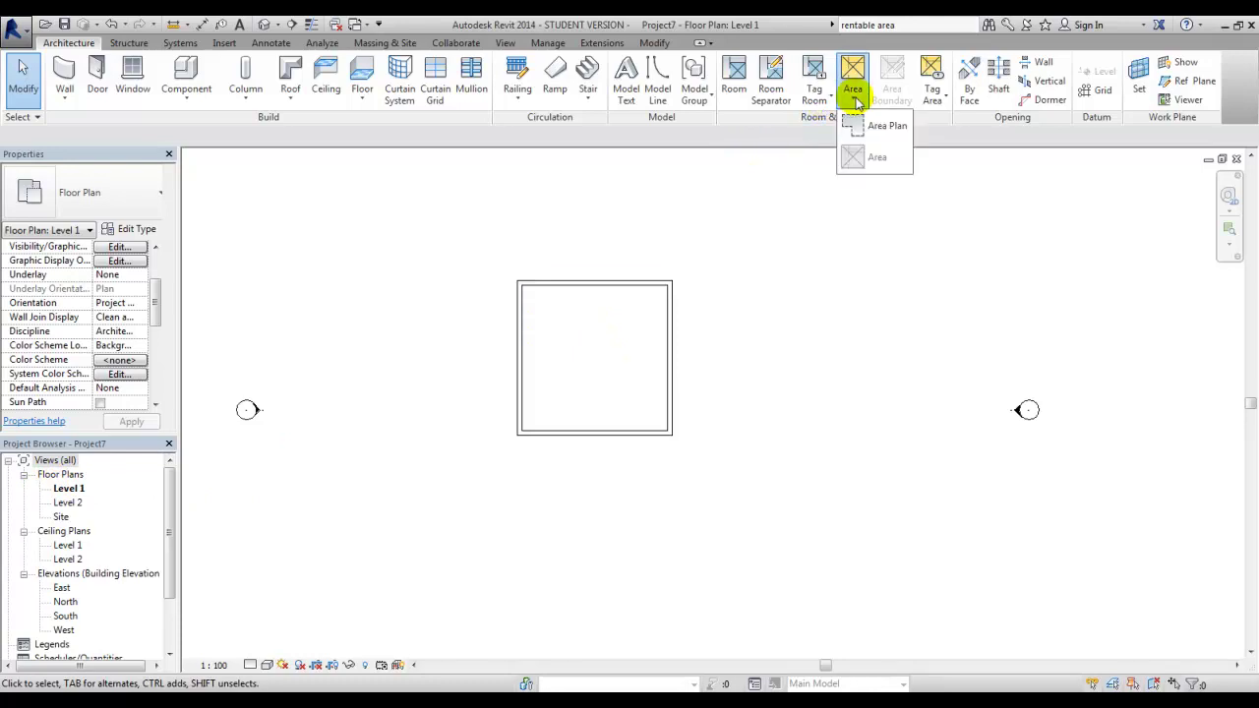
{"action": "left_click", "coordinate": [871, 128]}
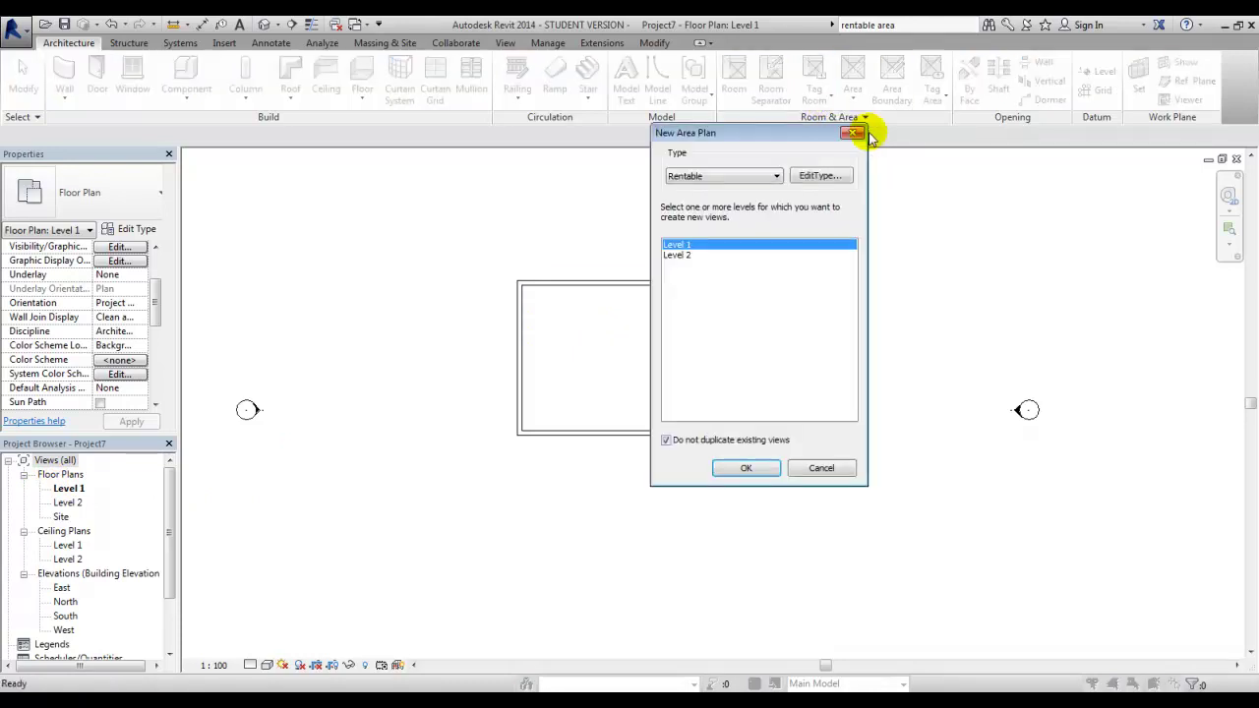
{"action": "left_click", "coordinate": [723, 190]}
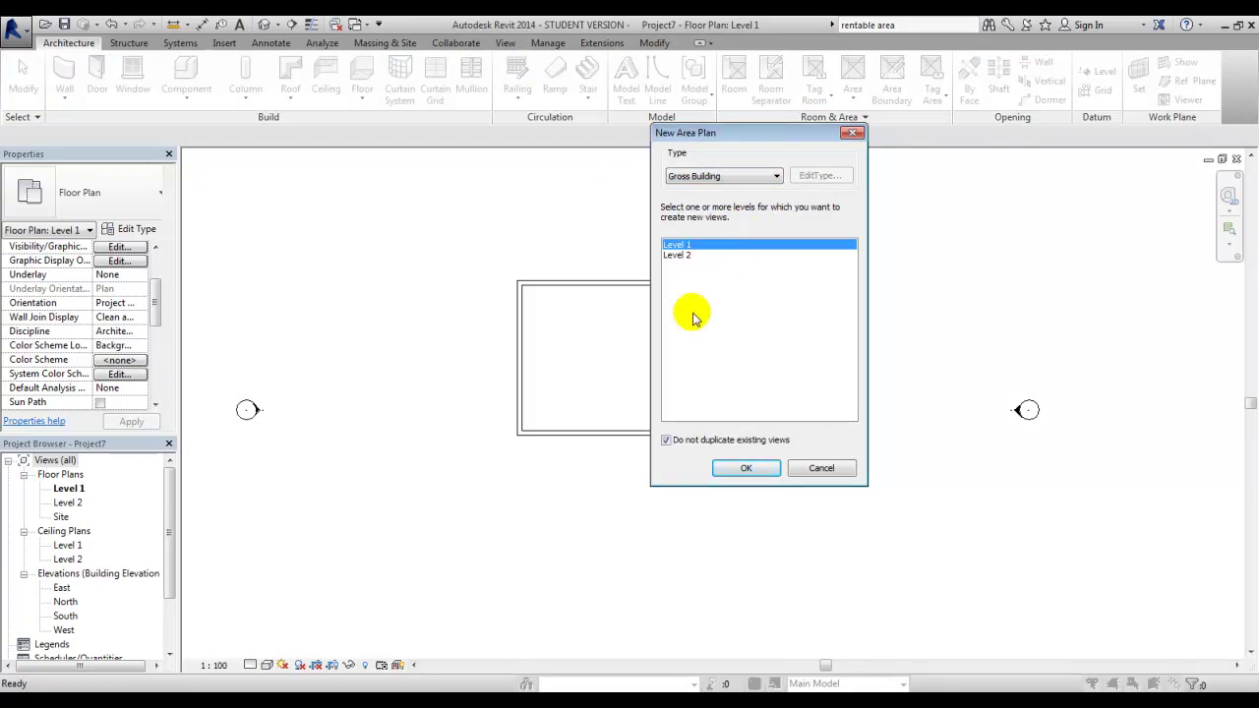
{"action": "left_click", "coordinate": [742, 470]}
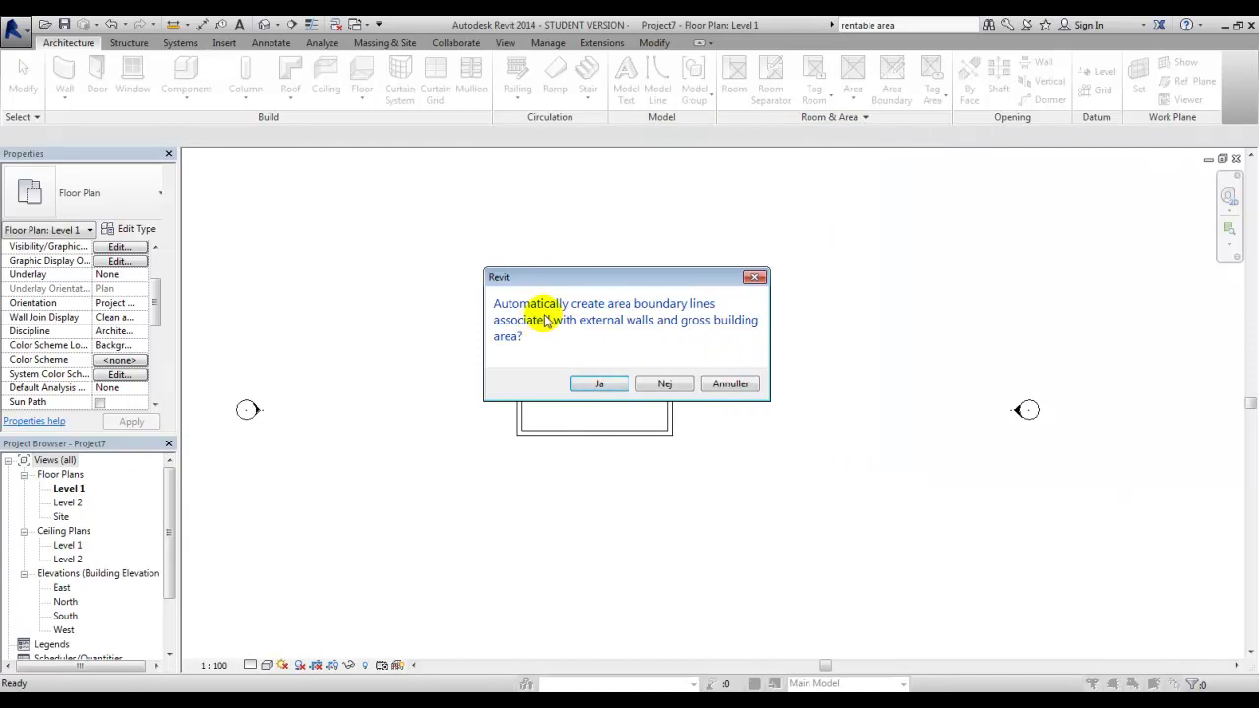
{"action": "left_click", "coordinate": [600, 383]}
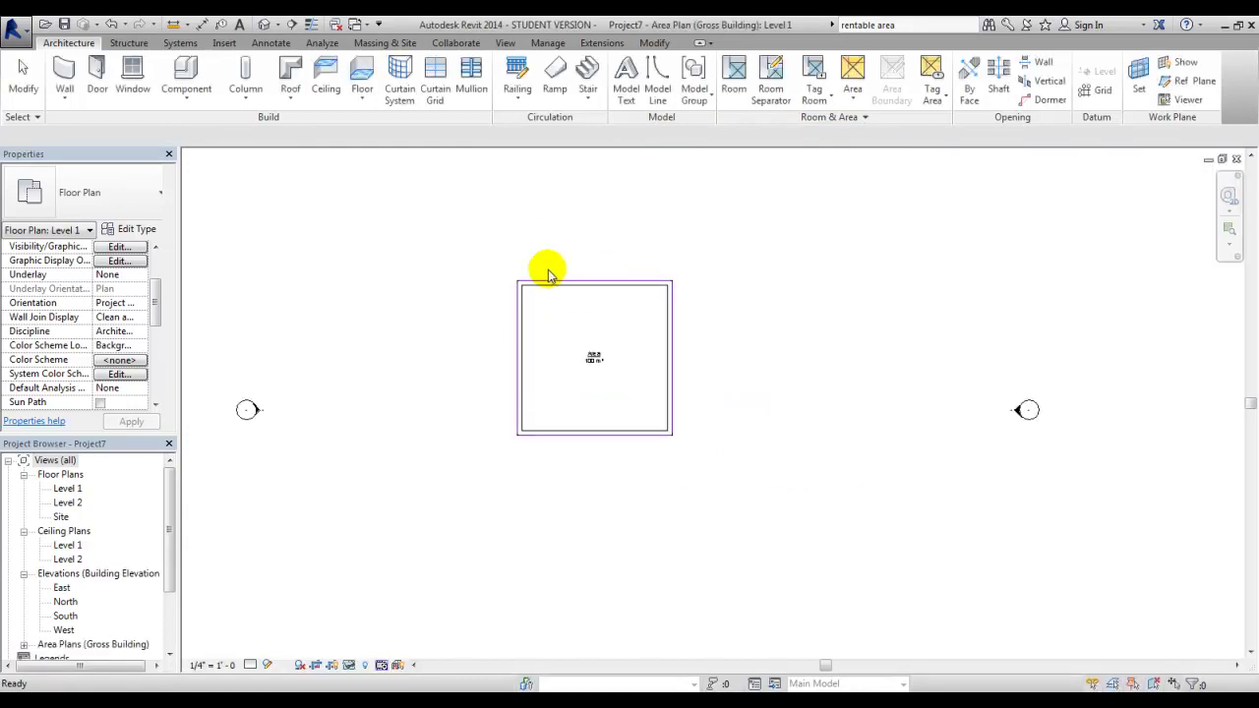
{"action": "scroll", "coordinate": [550, 276], "scroll_direction": "up", "scroll_amount": 5}
{"action": "scroll", "coordinate": [500, 158], "scroll_direction": "down", "scroll_amount": 3}
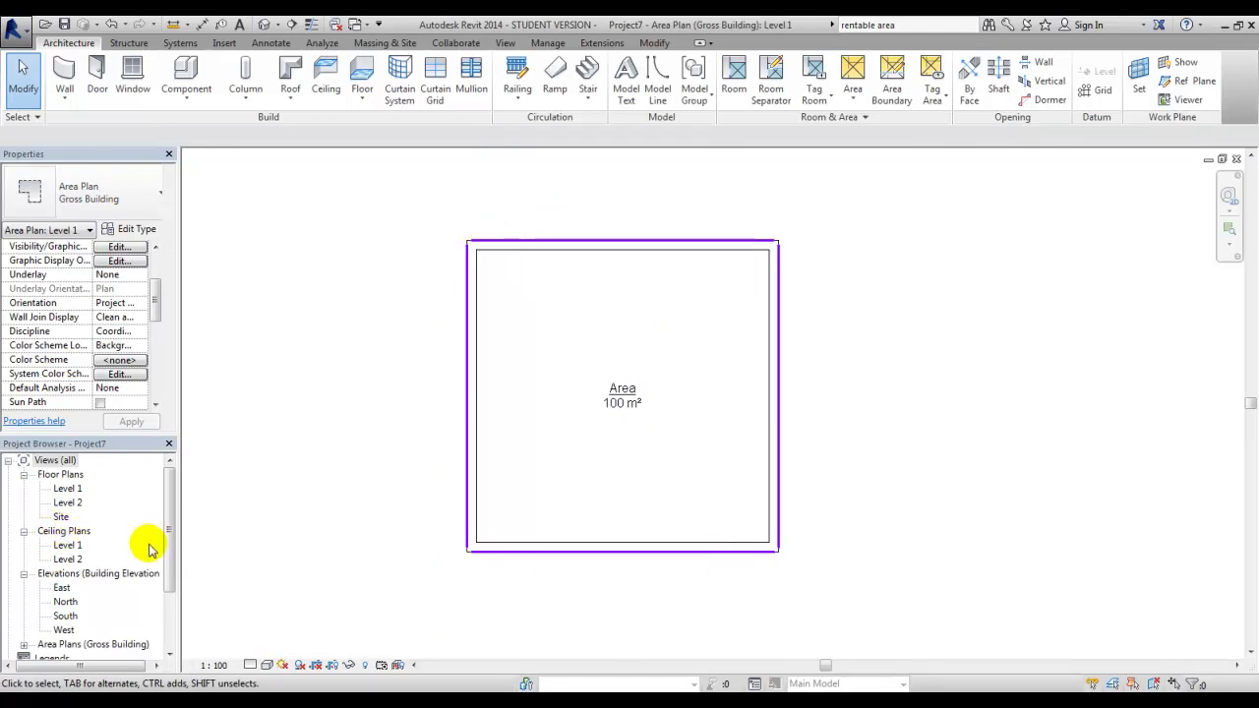
{"action": "left_click_drag", "start_coordinate": [168, 539], "coordinate": [169, 578]}
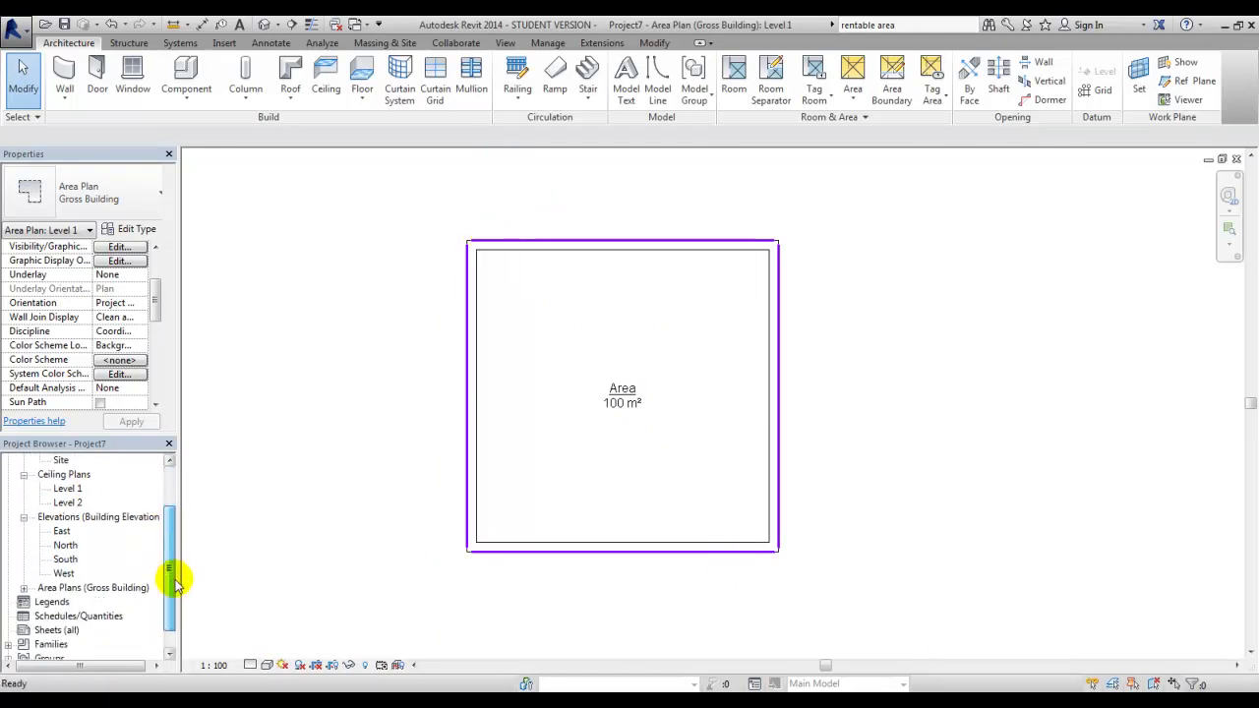
{"action": "left_click", "coordinate": [23, 588]}
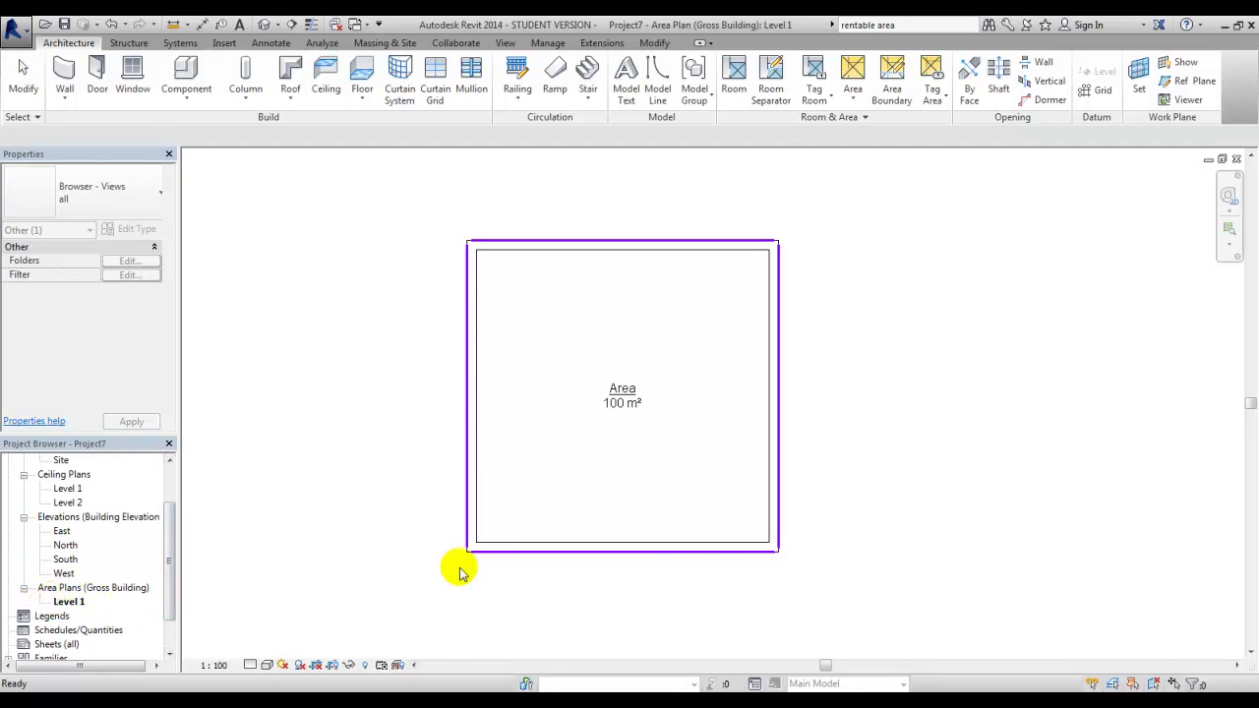
- Open the default 3D view of the box
{"action": "left_click", "coordinate": [240, 458]}
{"action": "left_click", "coordinate": [505, 43]}
{"action": "left_click", "coordinate": [470, 98]}
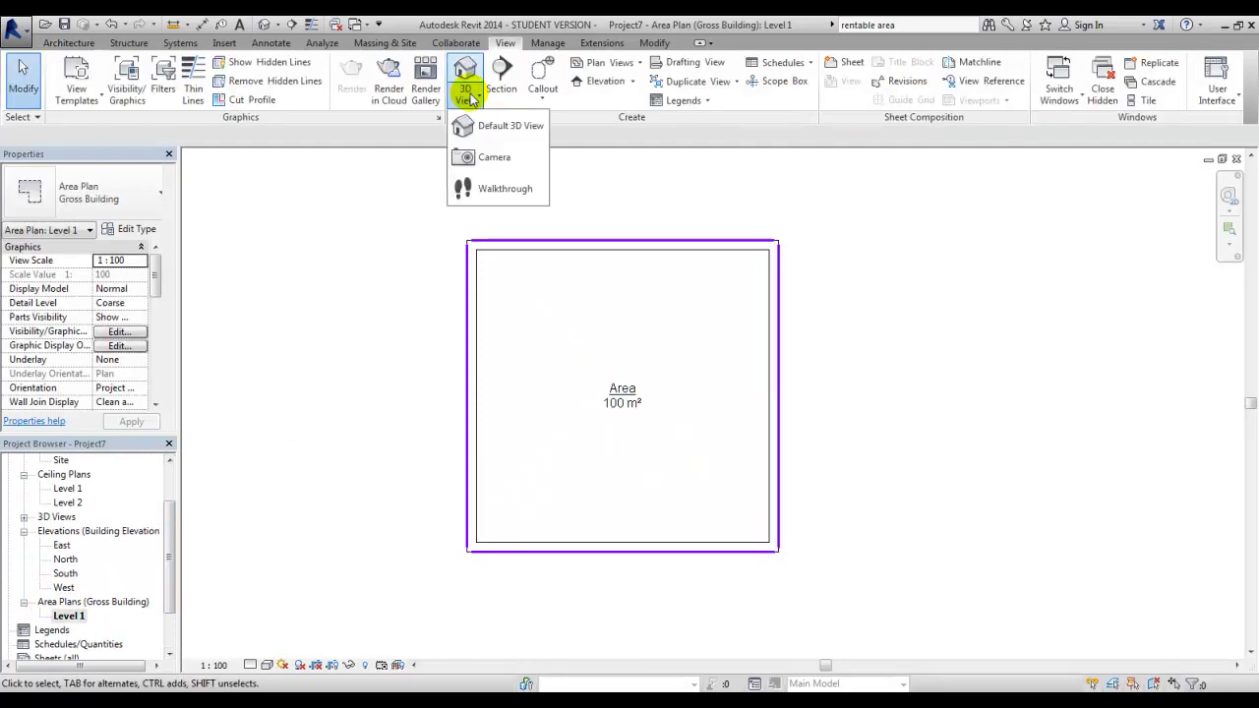
{"action": "left_click", "coordinate": [492, 126]}
- Copy the four walls and paste them aligned to Level 2
{"action": "left_click_drag", "start_coordinate": [593, 404], "coordinate": [772, 519]}
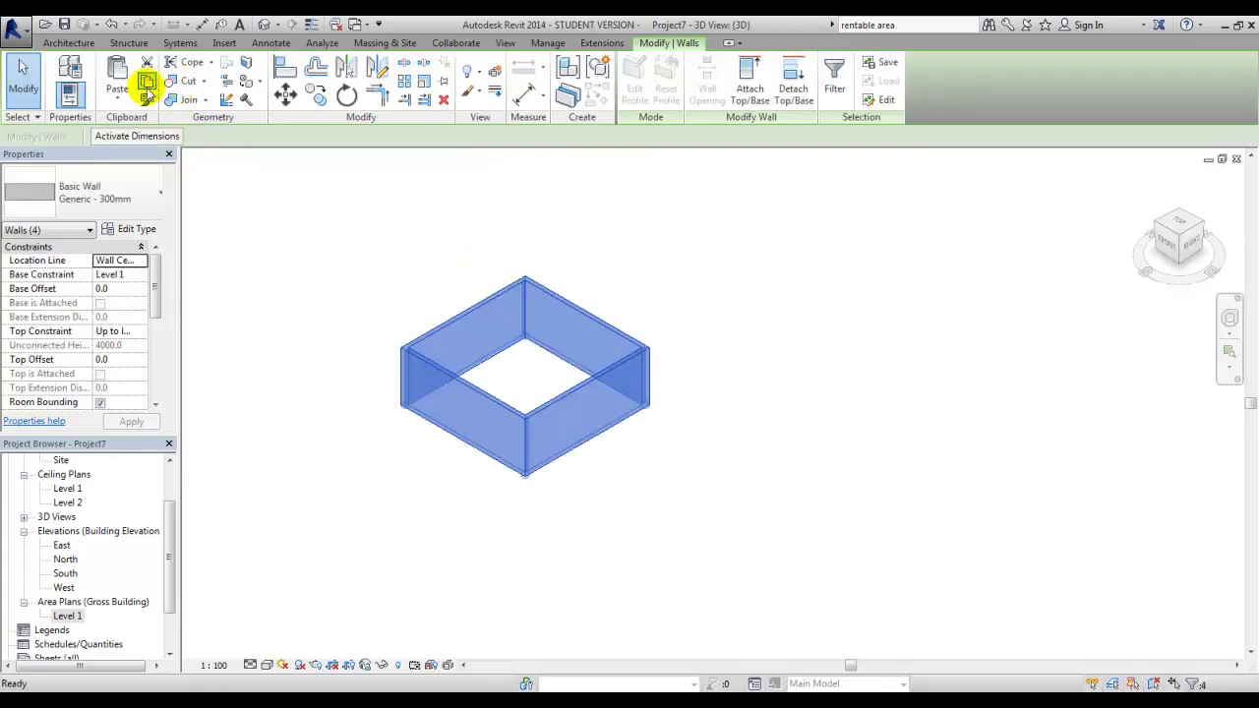
{"action": "left_click", "coordinate": [146, 81]}
{"action": "left_click", "coordinate": [117, 99]}
{"action": "left_click", "coordinate": [160, 157]}
{"action": "left_click", "coordinate": [549, 265]}
{"action": "left_click", "coordinate": [616, 465]}
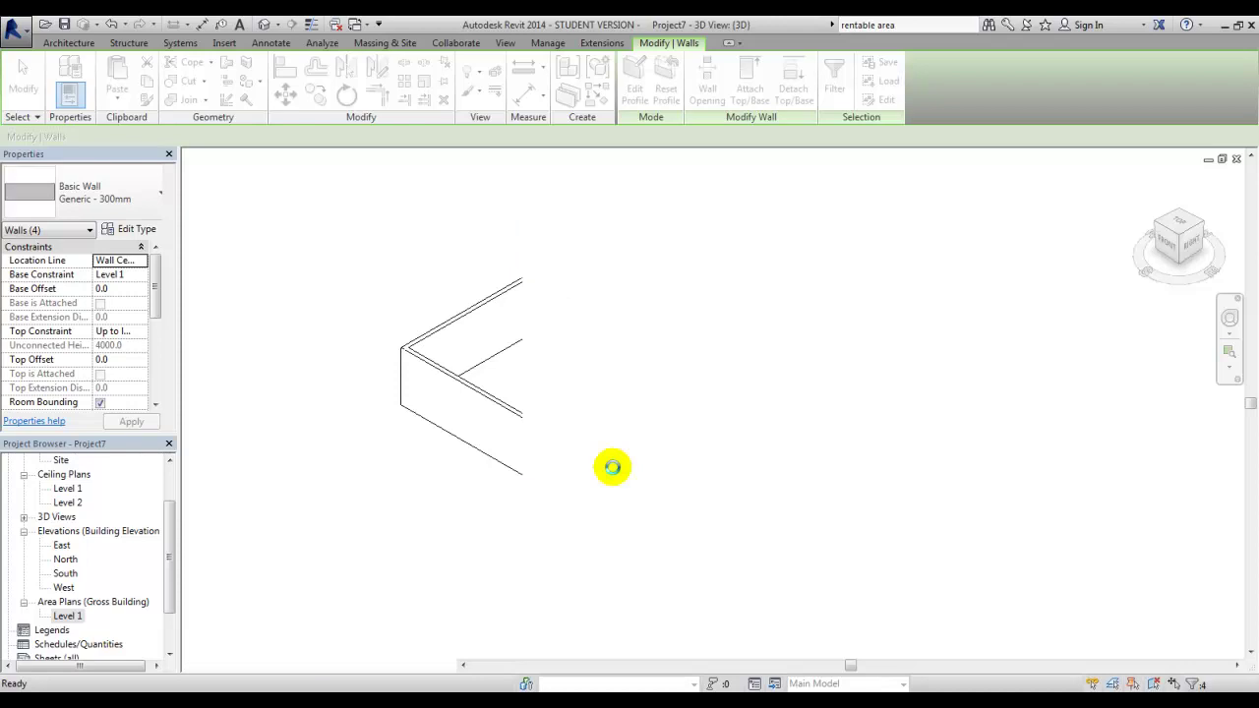
{"action": "left_click", "coordinate": [496, 494]}
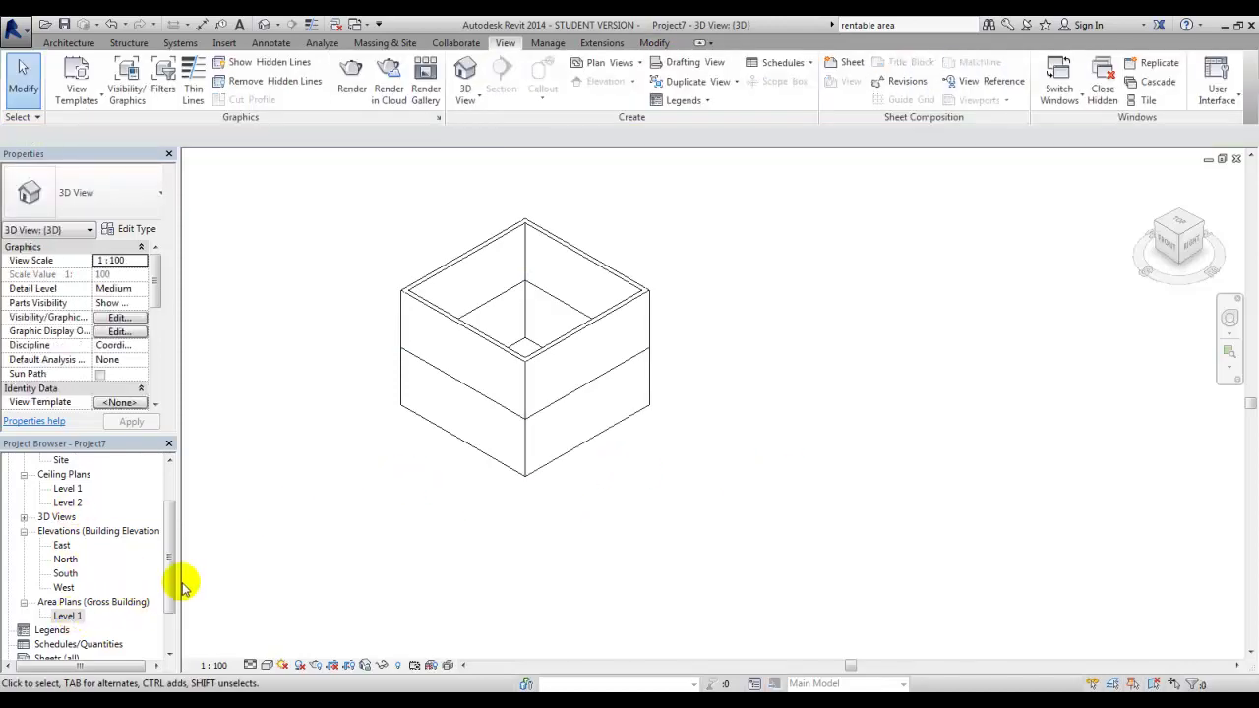
- Return to the Level 1 floor plan
{"action": "left_click_drag", "start_coordinate": [170, 590], "coordinate": [169, 557]}
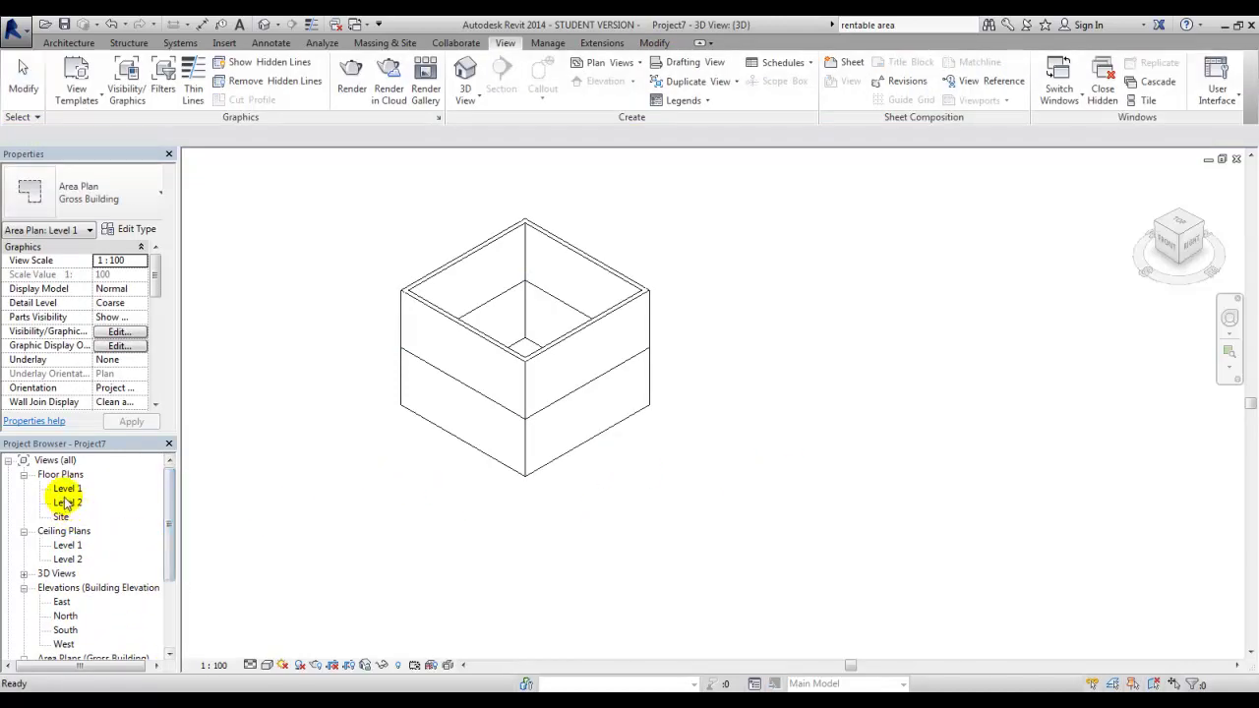
{"action": "double_click", "coordinate": [67, 488]}
{"action": "left_click", "coordinate": [69, 43]}
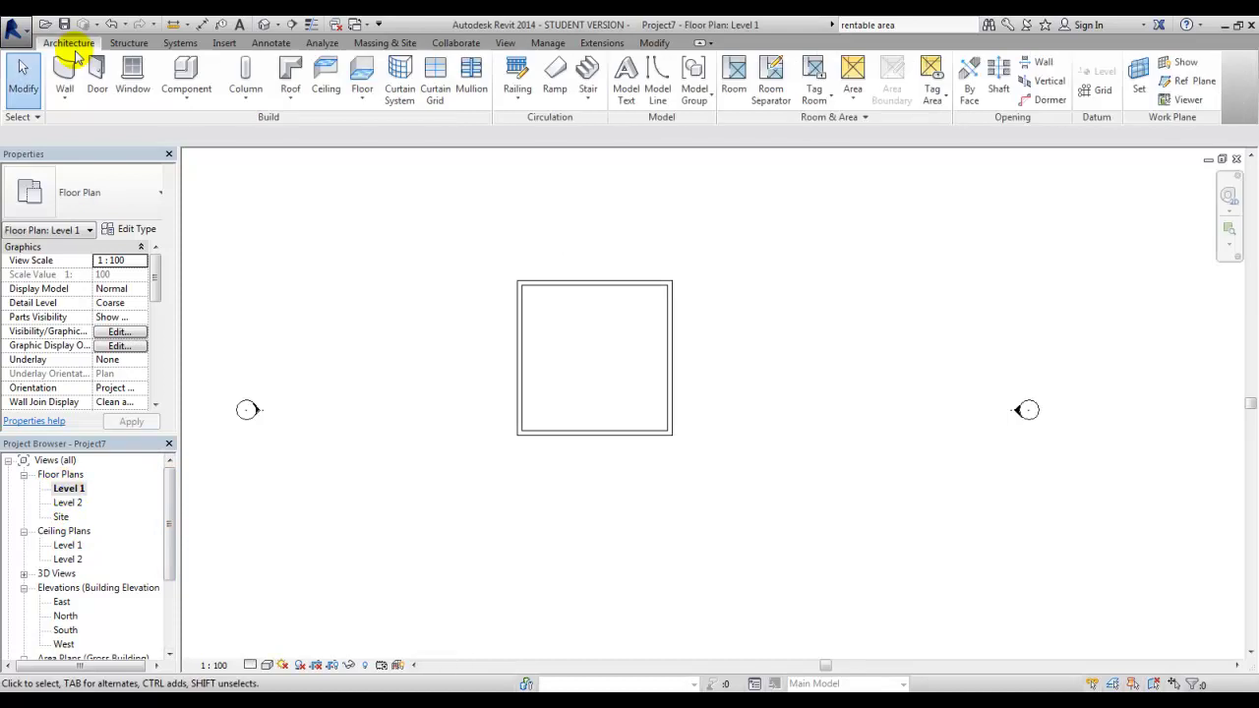
- Create a Gross Building area plan for Level 2 with automatic boundary lines from the external walls
{"action": "left_click", "coordinate": [866, 108]}
{"action": "left_click", "coordinate": [885, 125]}
{"action": "left_click", "coordinate": [689, 256]}
{"action": "left_click", "coordinate": [733, 175]}
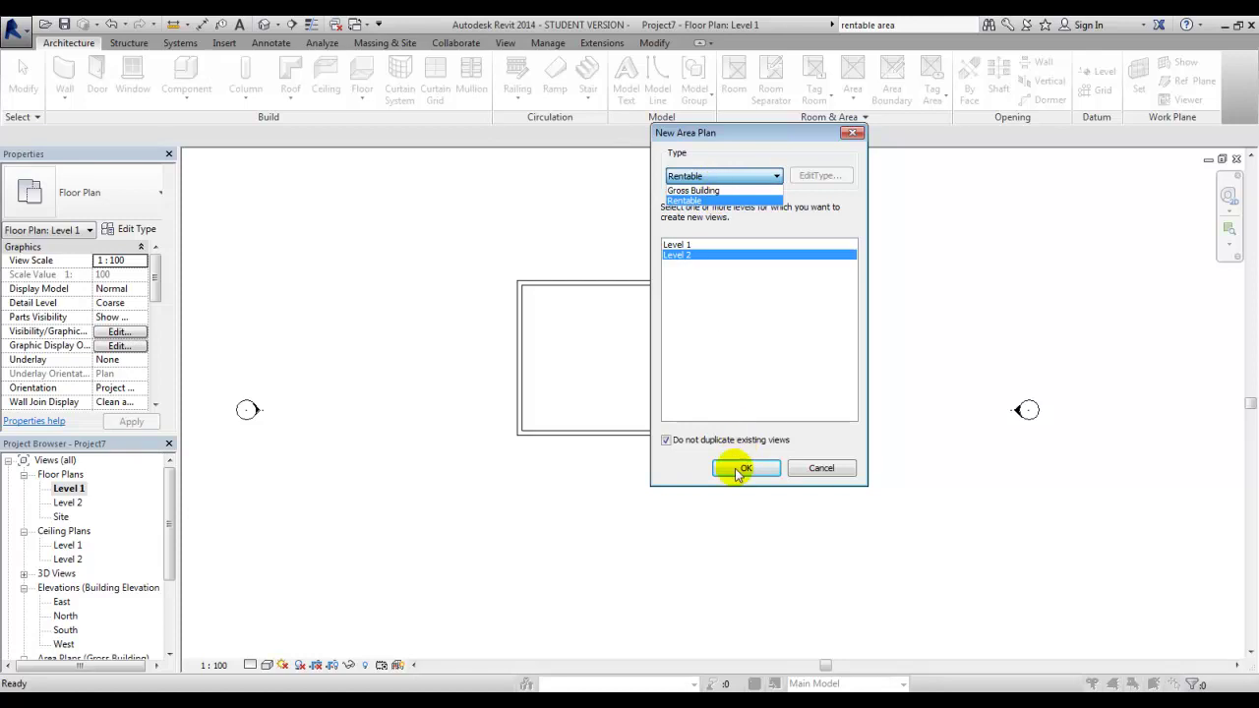
{"action": "left_click", "coordinate": [693, 190]}
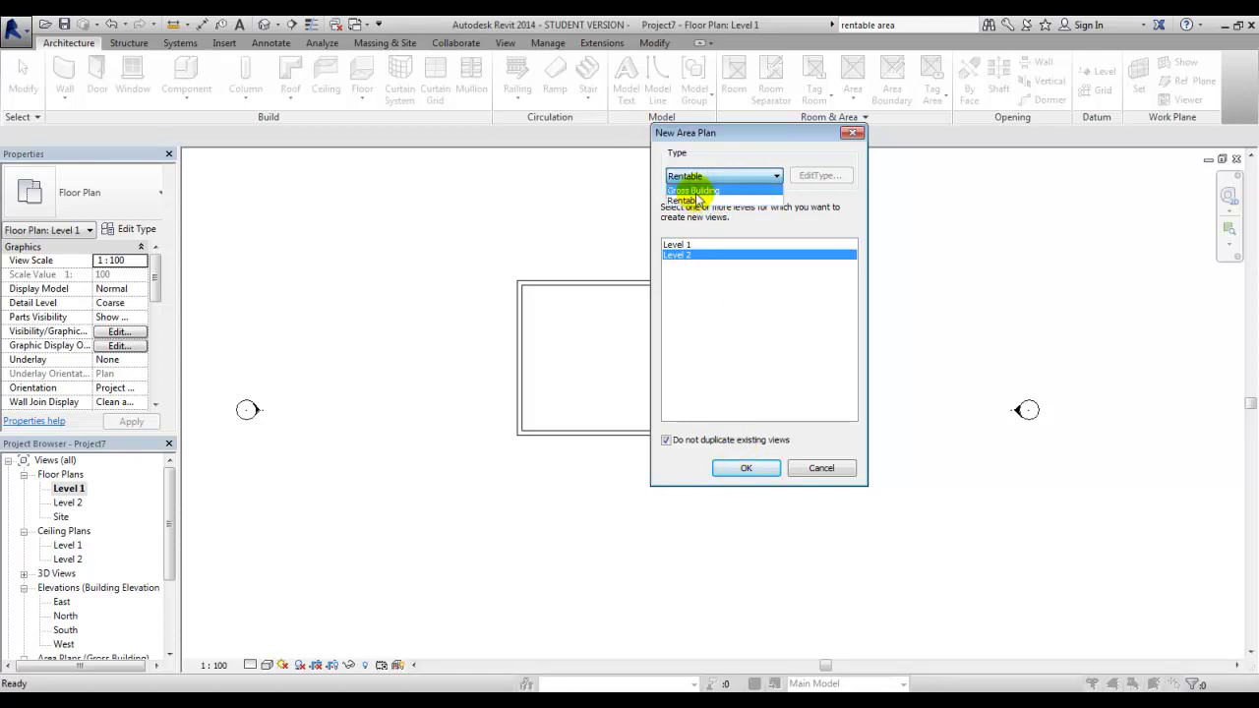
{"action": "left_click", "coordinate": [746, 468]}
{"action": "left_click", "coordinate": [609, 388]}
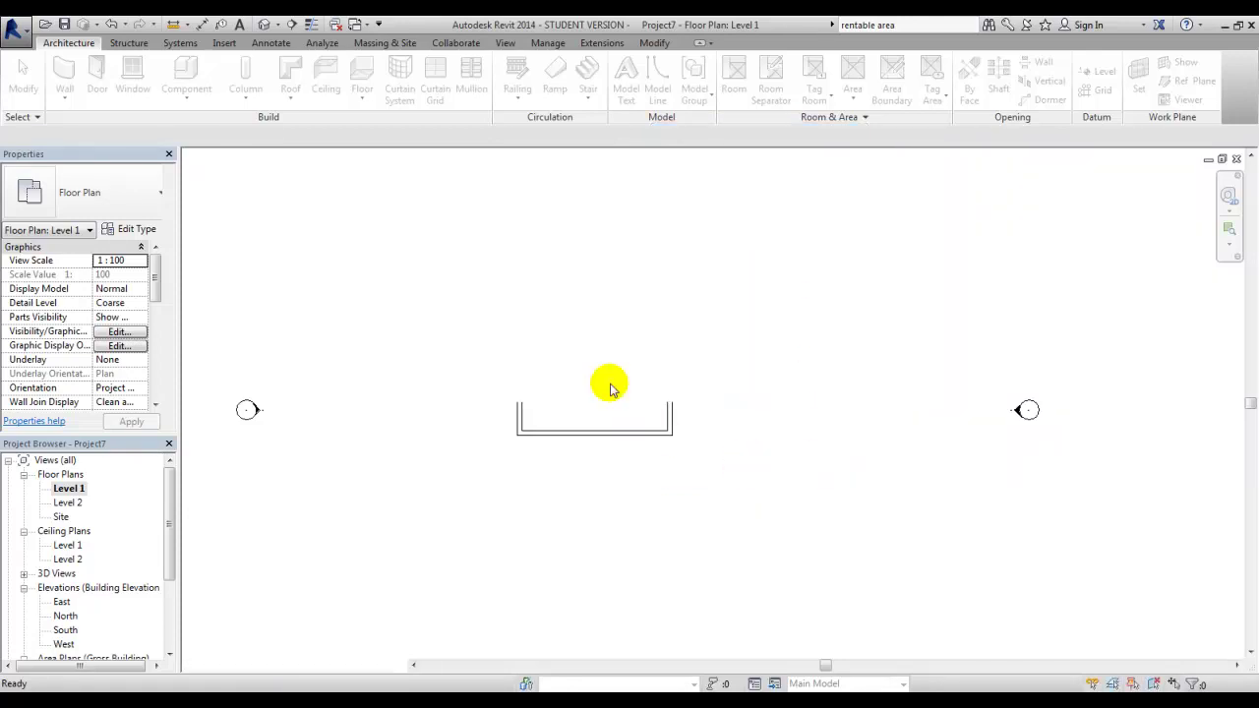
{"action": "scroll", "coordinate": [592, 358], "scroll_direction": "up", "scroll_amount": 3}
{"action": "scroll", "coordinate": [590, 374], "scroll_direction": "down", "scroll_amount": 2}
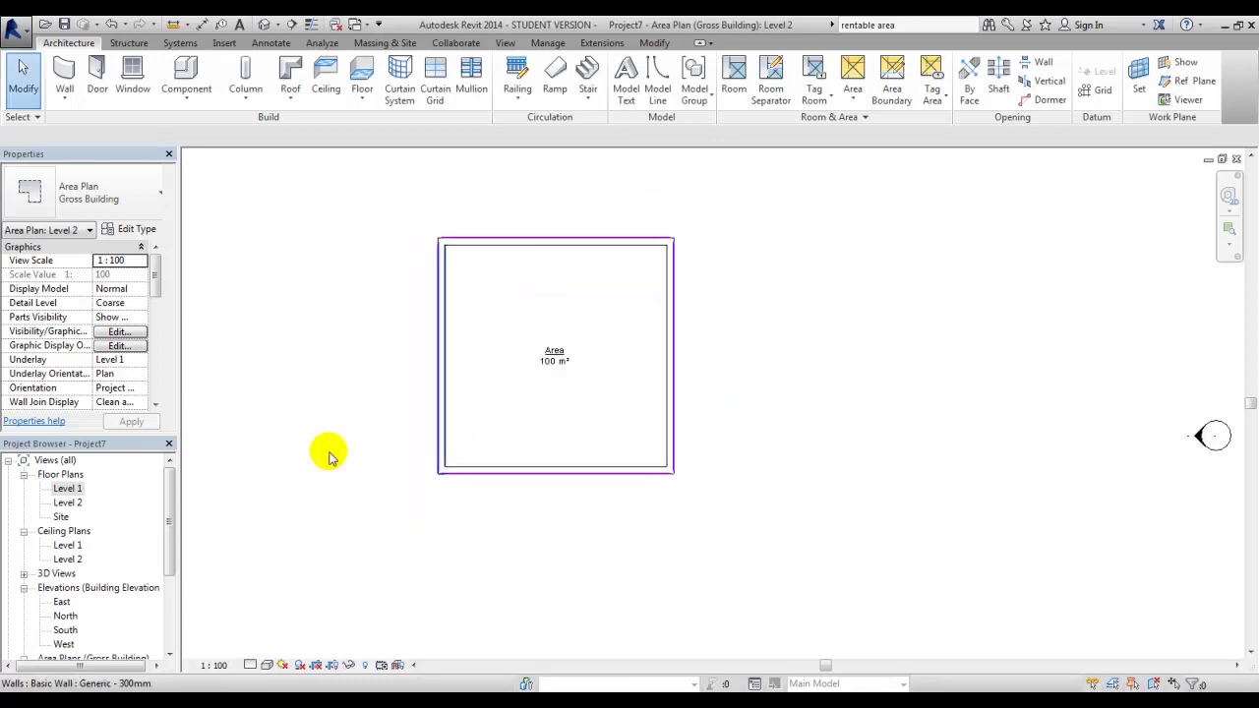
- Open the Level 1 and Level 2 Gross Building area plans
{"action": "left_click_drag", "start_coordinate": [168, 548], "coordinate": [144, 590]}
{"action": "double_click", "coordinate": [67, 601]}
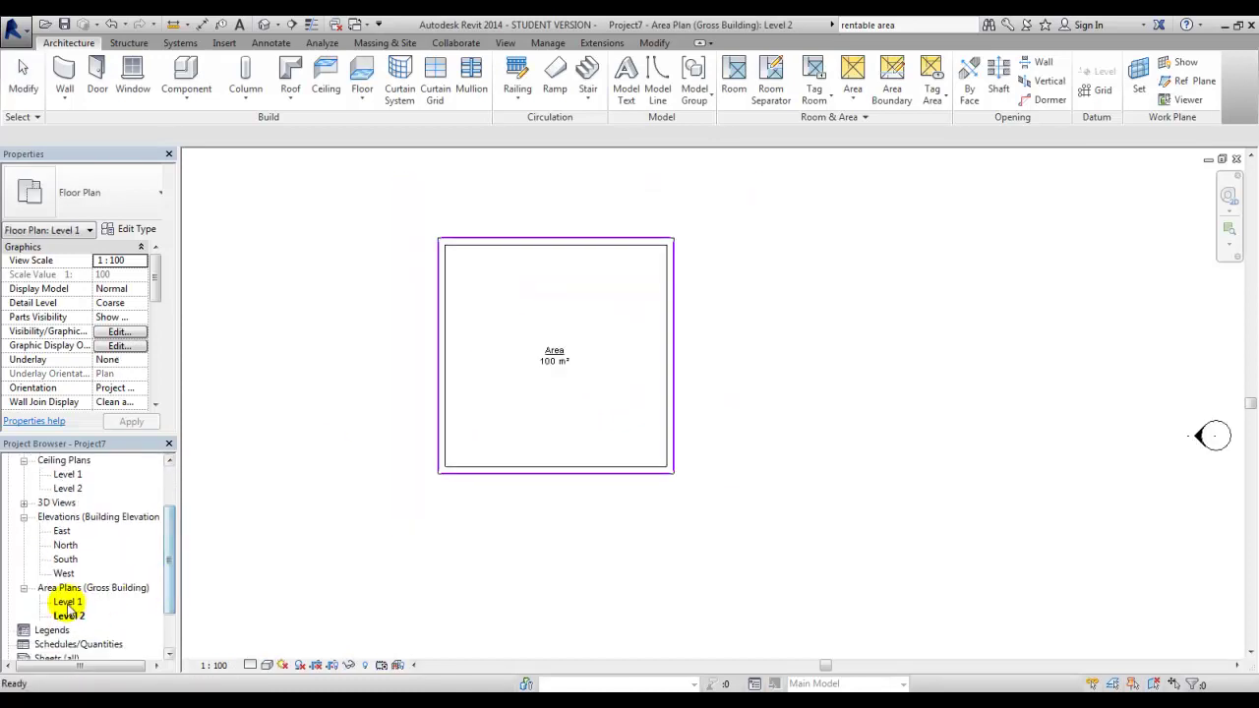
{"action": "double_click", "coordinate": [67, 616]}
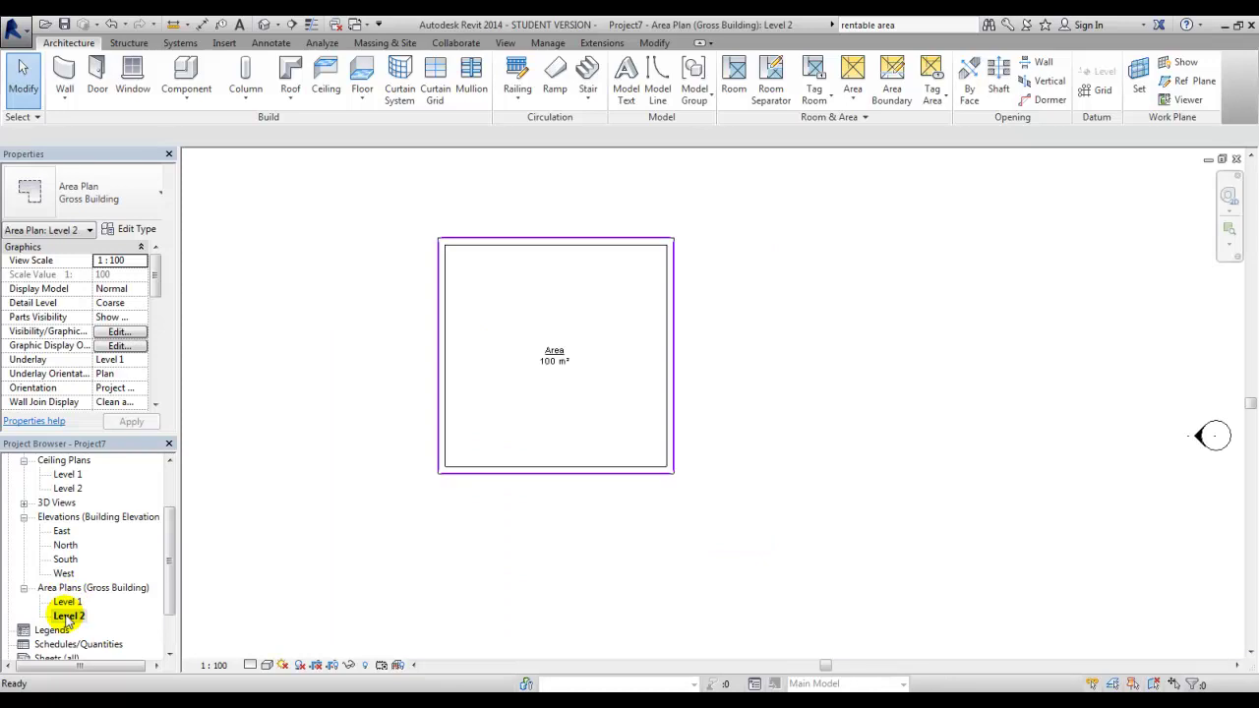
- Start a new schedule for Areas (Gross Building)
{"action": "left_click", "coordinate": [505, 45]}
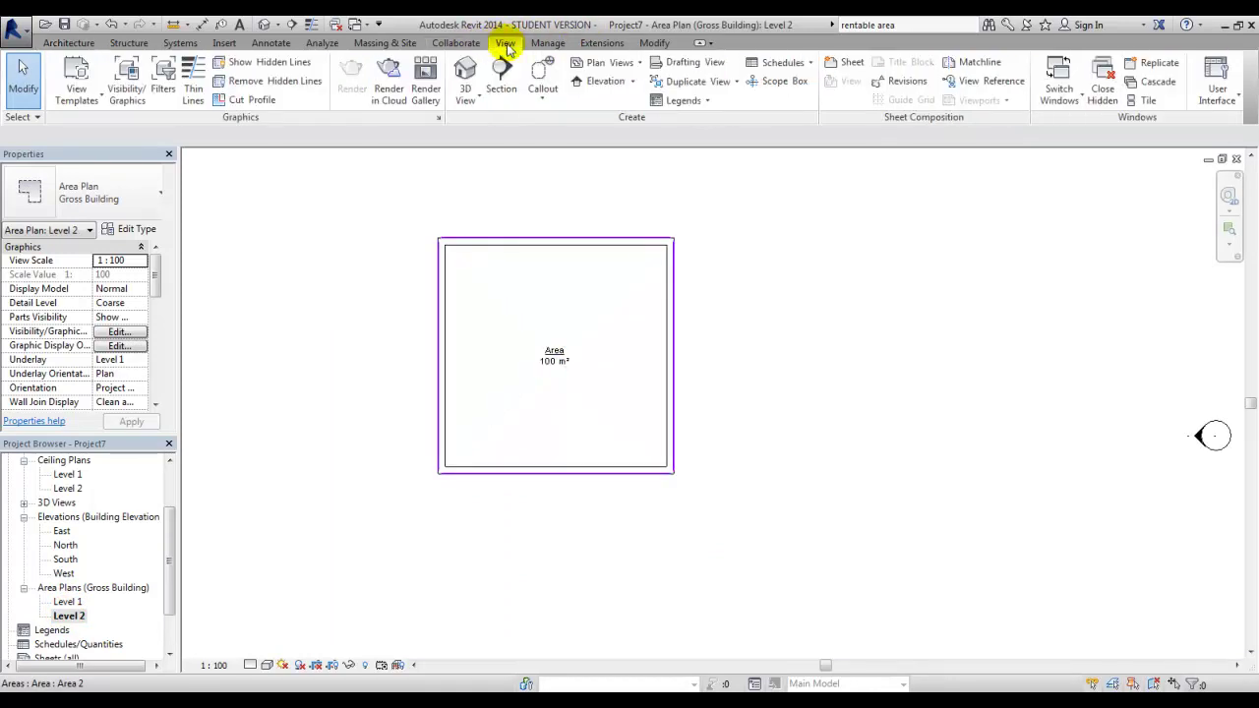
{"action": "left_click", "coordinate": [796, 62]}
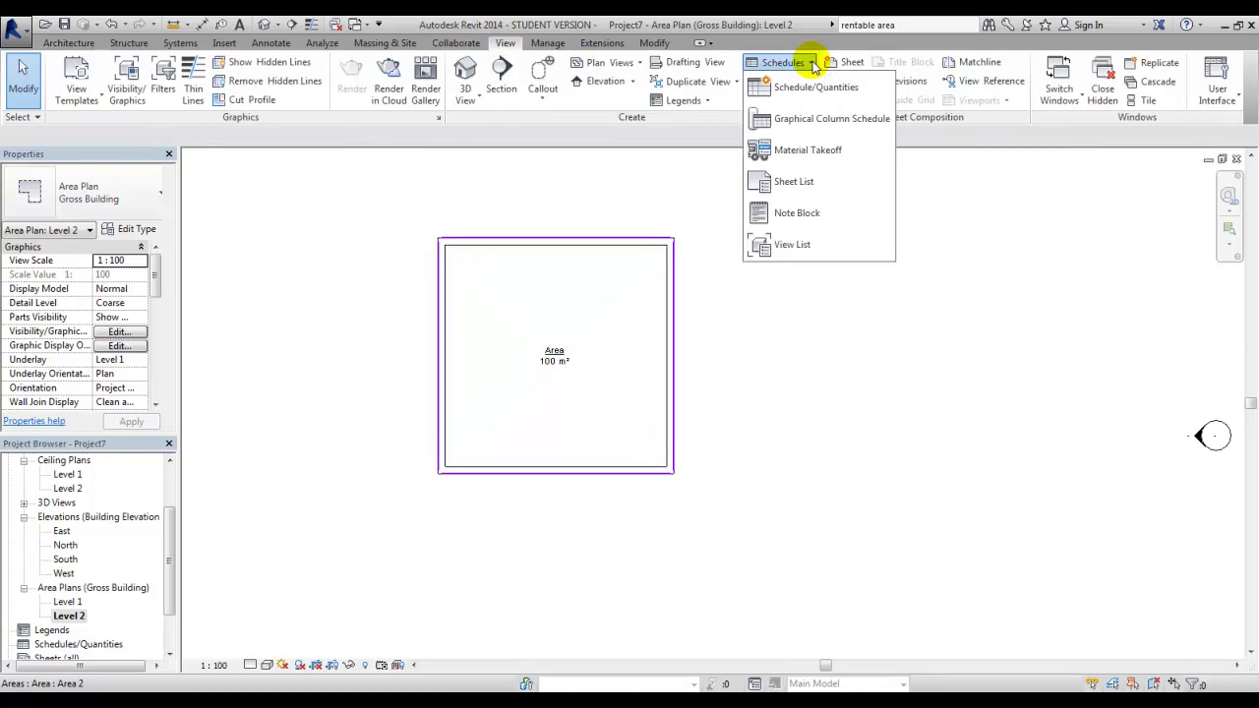
{"action": "left_click", "coordinate": [816, 85]}
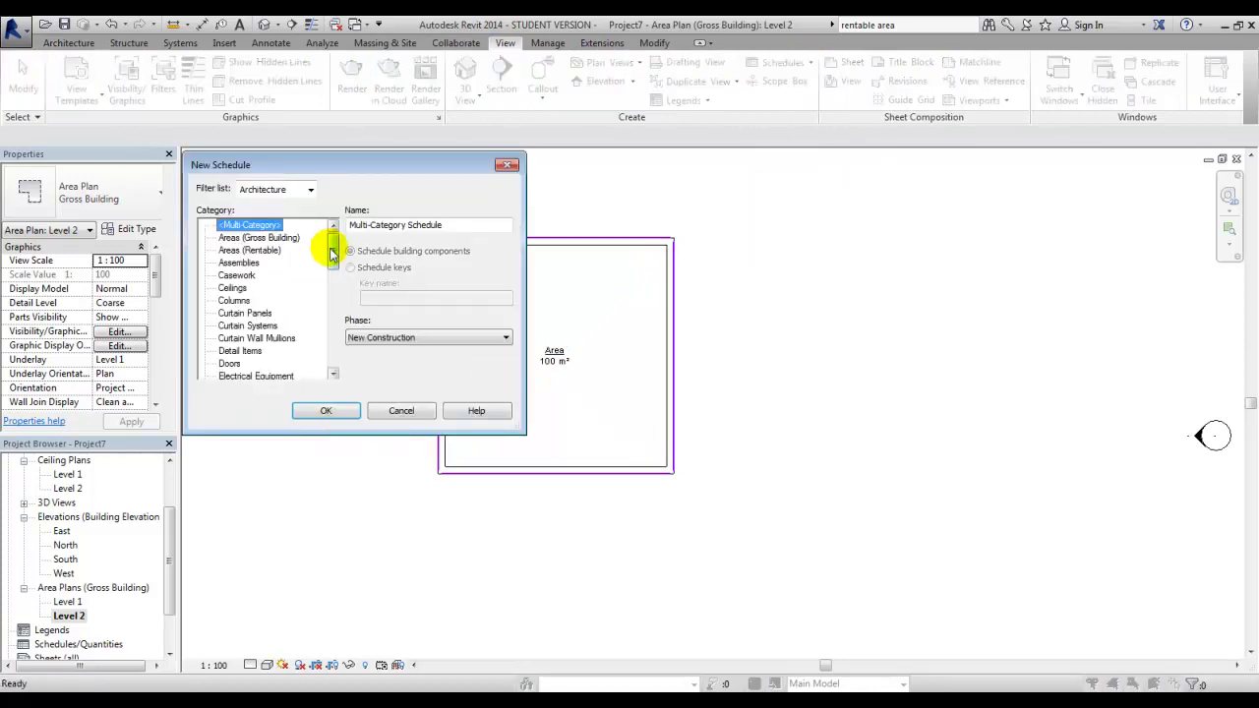
{"action": "left_click", "coordinate": [258, 237]}
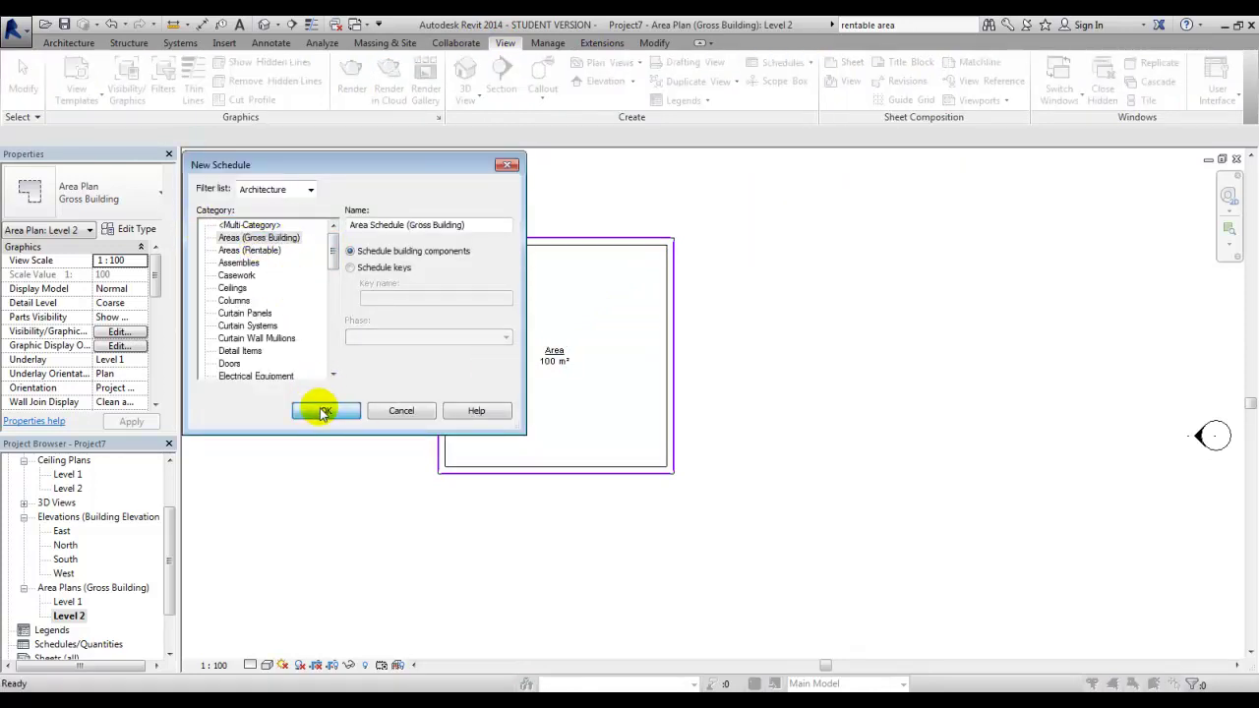
{"action": "left_click", "coordinate": [323, 412]}
- Add the Name, Area and Level fields, with Name moved before Area
{"action": "left_click", "coordinate": [463, 292]}
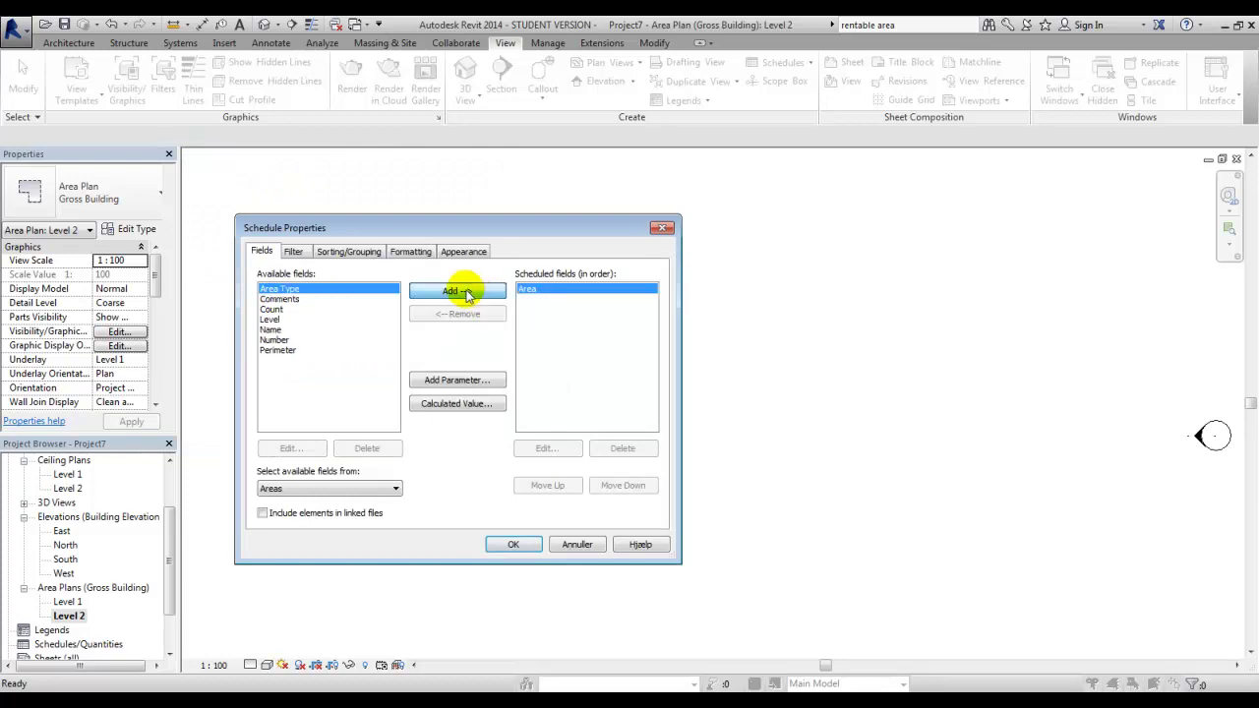
{"action": "left_click", "coordinate": [313, 330]}
{"action": "left_click", "coordinate": [449, 294]}
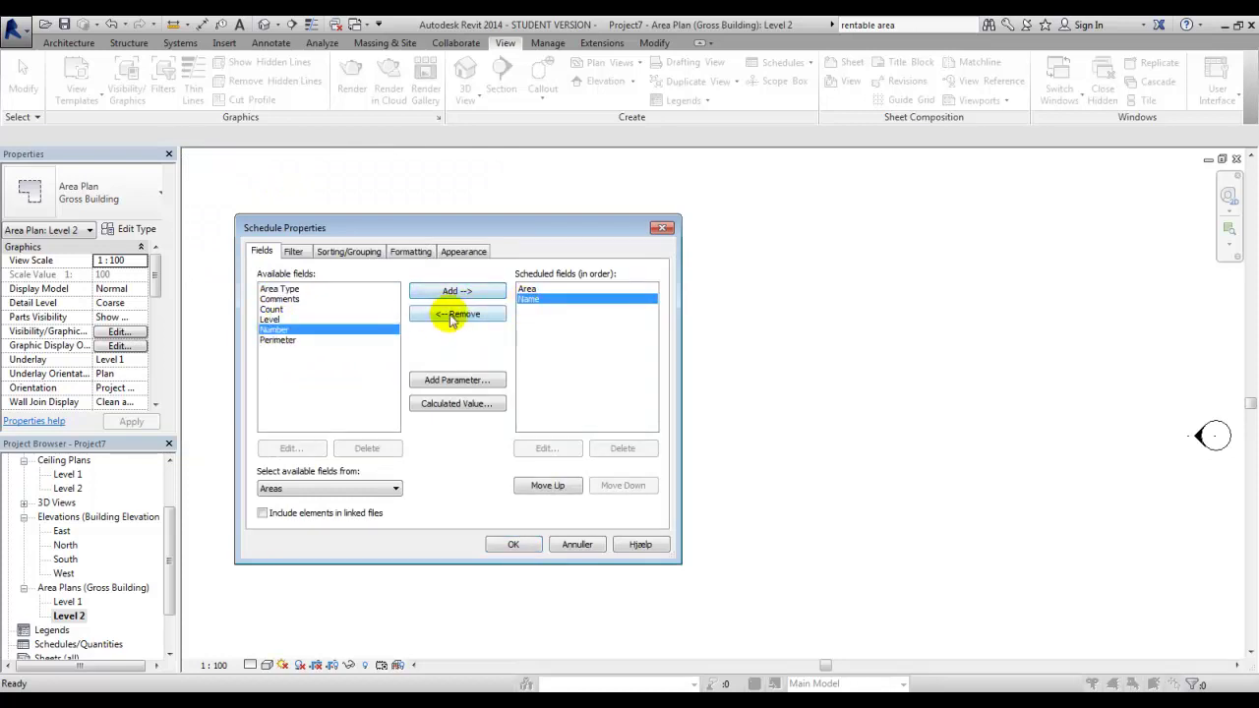
{"action": "left_click", "coordinate": [546, 485]}
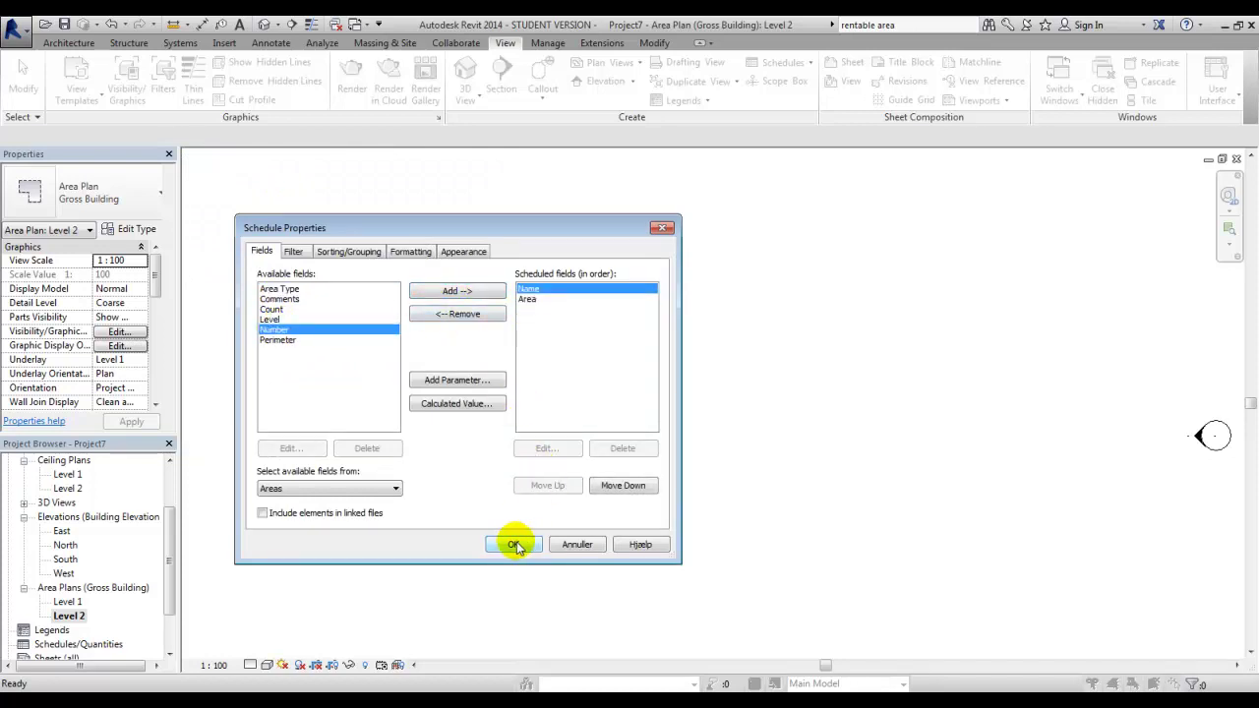
{"action": "left_click", "coordinate": [272, 320]}
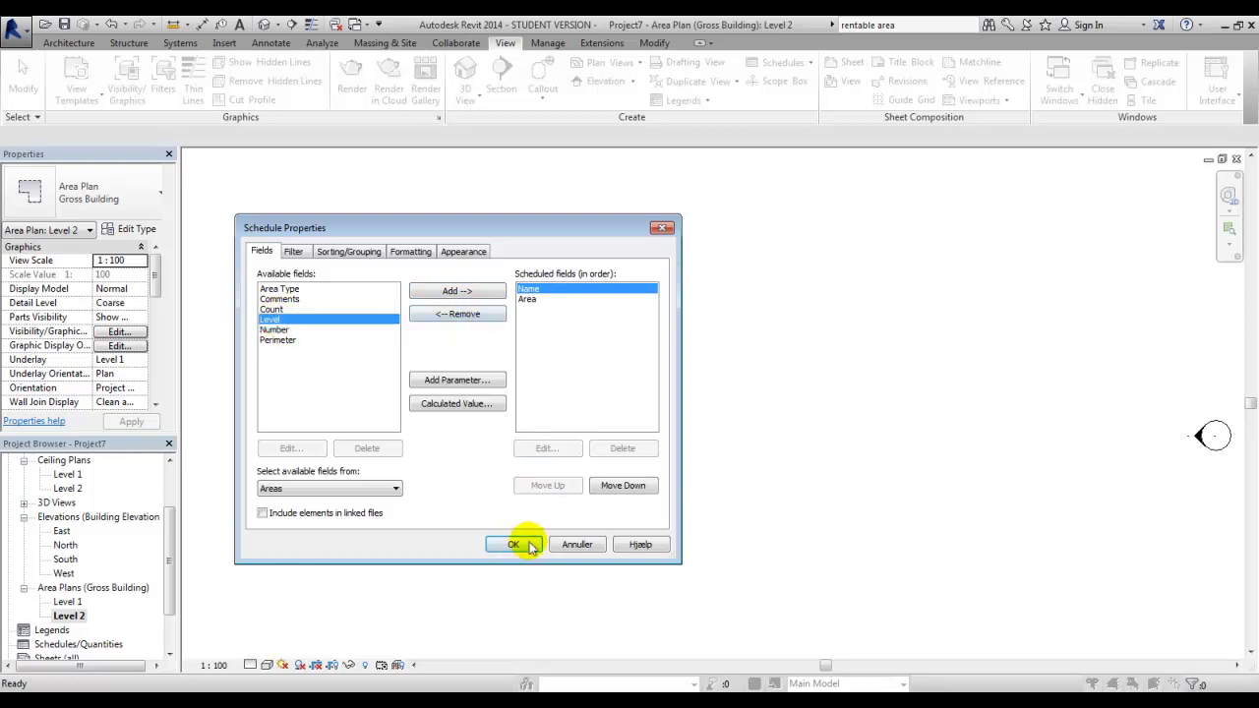
{"action": "left_click", "coordinate": [458, 294]}
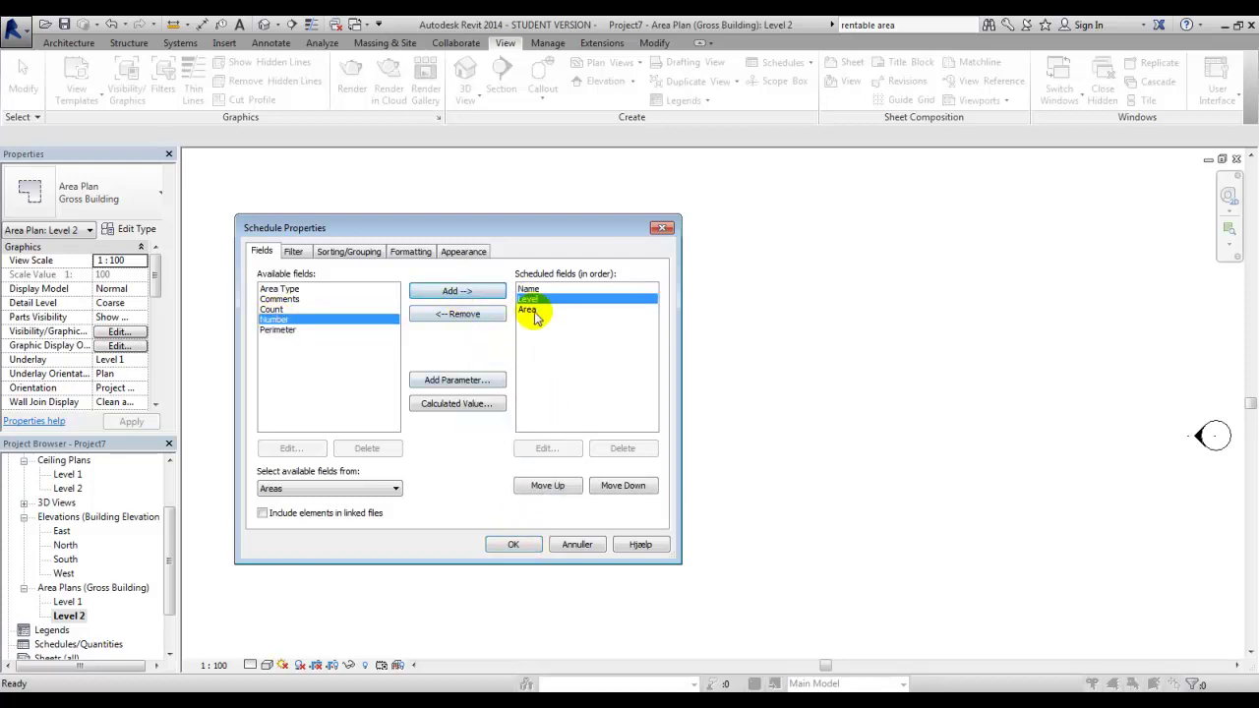
{"action": "left_click", "coordinate": [513, 544]}
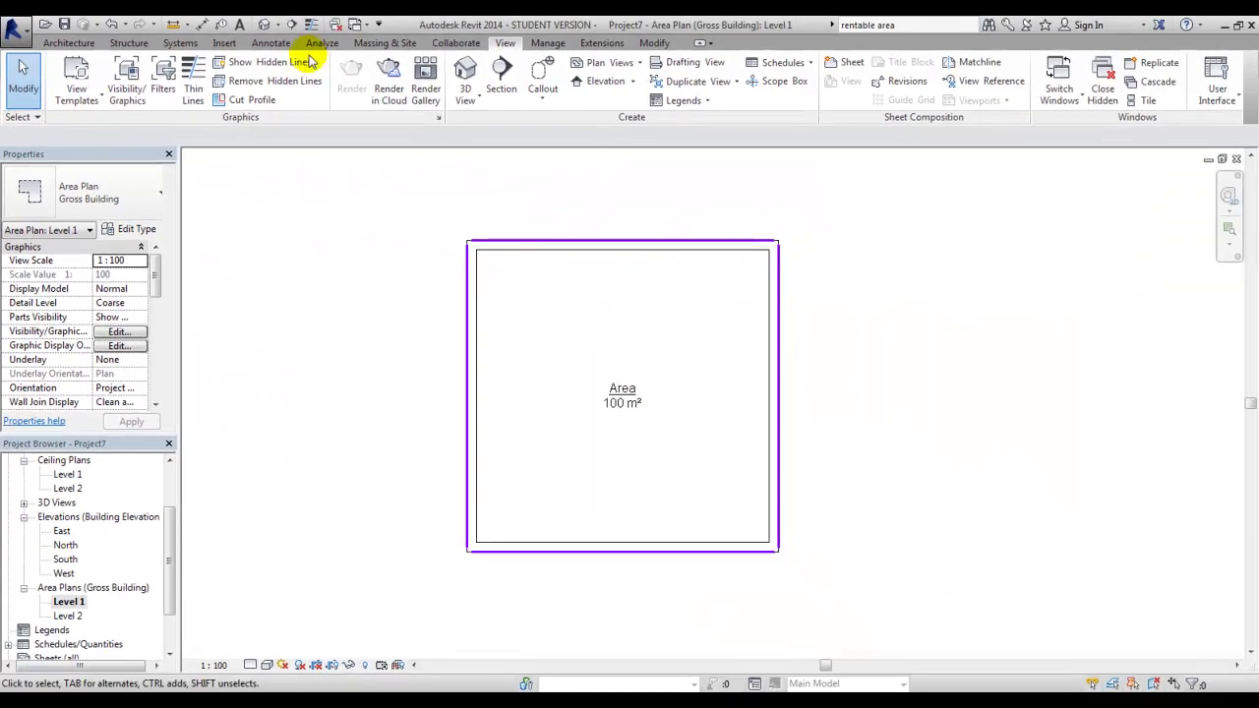
{"action": "left_click", "coordinate": [65, 43]}
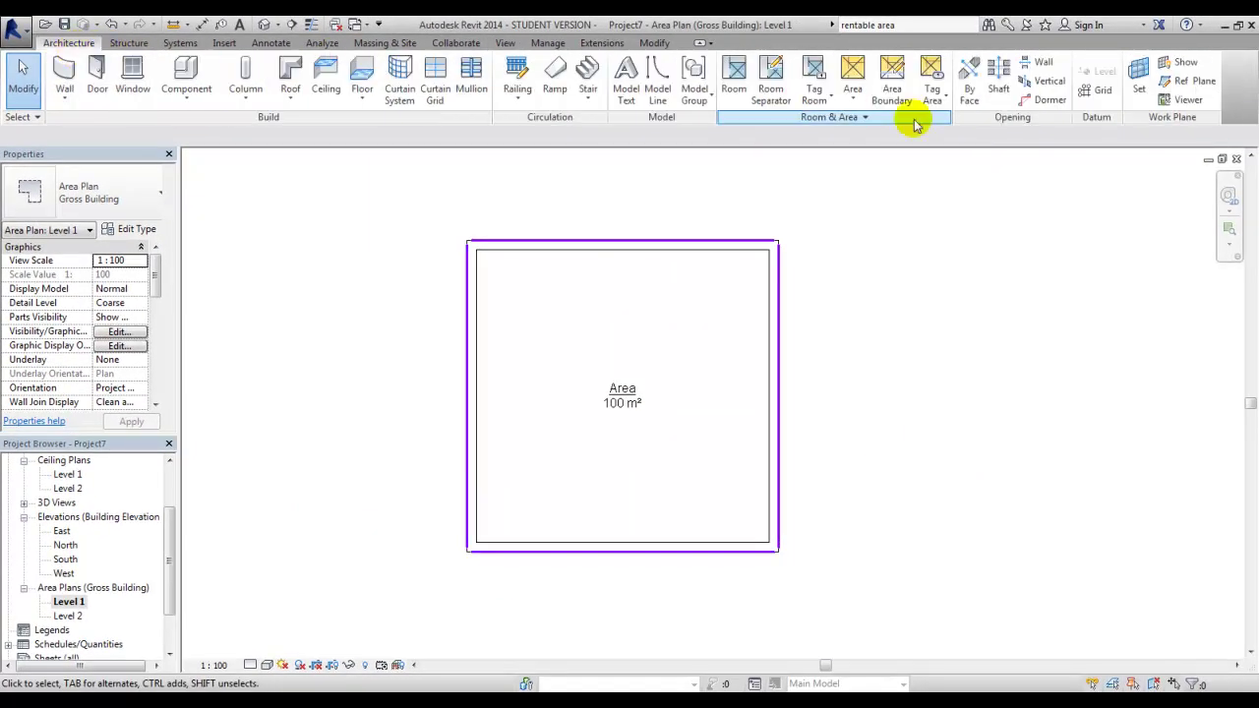
- Draw a vertical area boundary line dividing the Level 1 area from top to bottom edge
{"action": "left_click", "coordinate": [883, 99]}
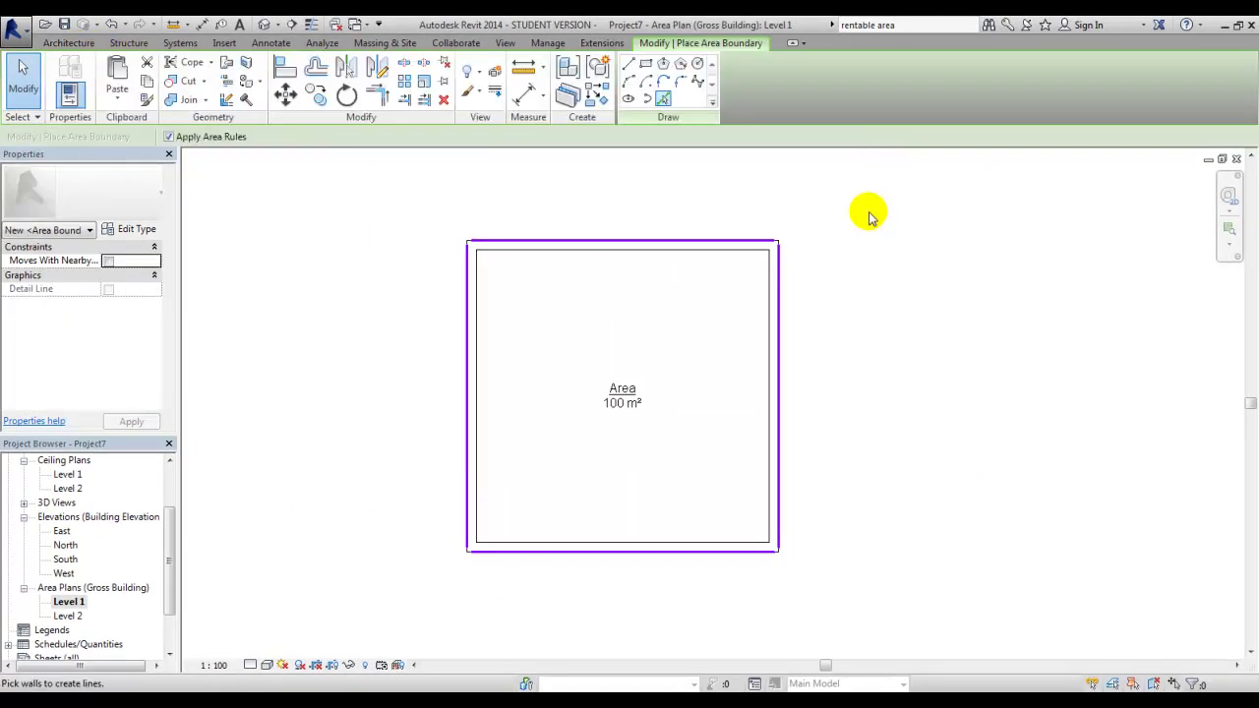
{"action": "left_click", "coordinate": [627, 65]}
{"action": "left_click", "coordinate": [591, 240]}
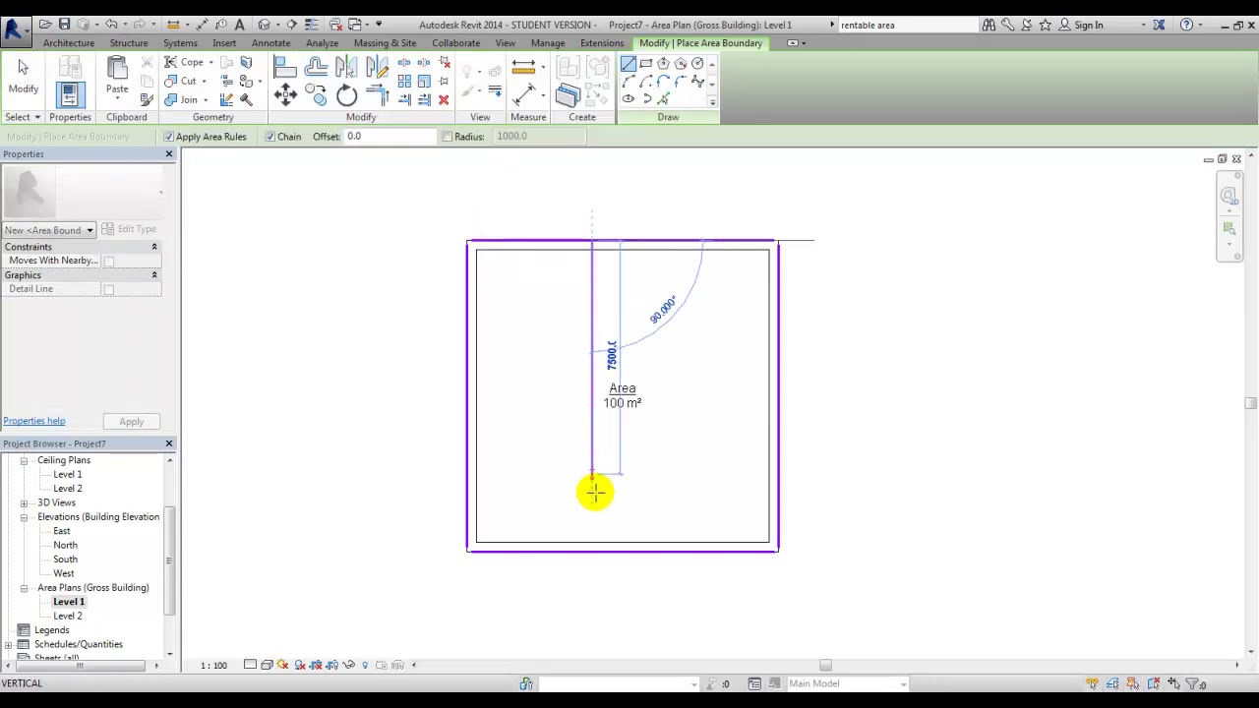
{"action": "left_click", "coordinate": [591, 547]}
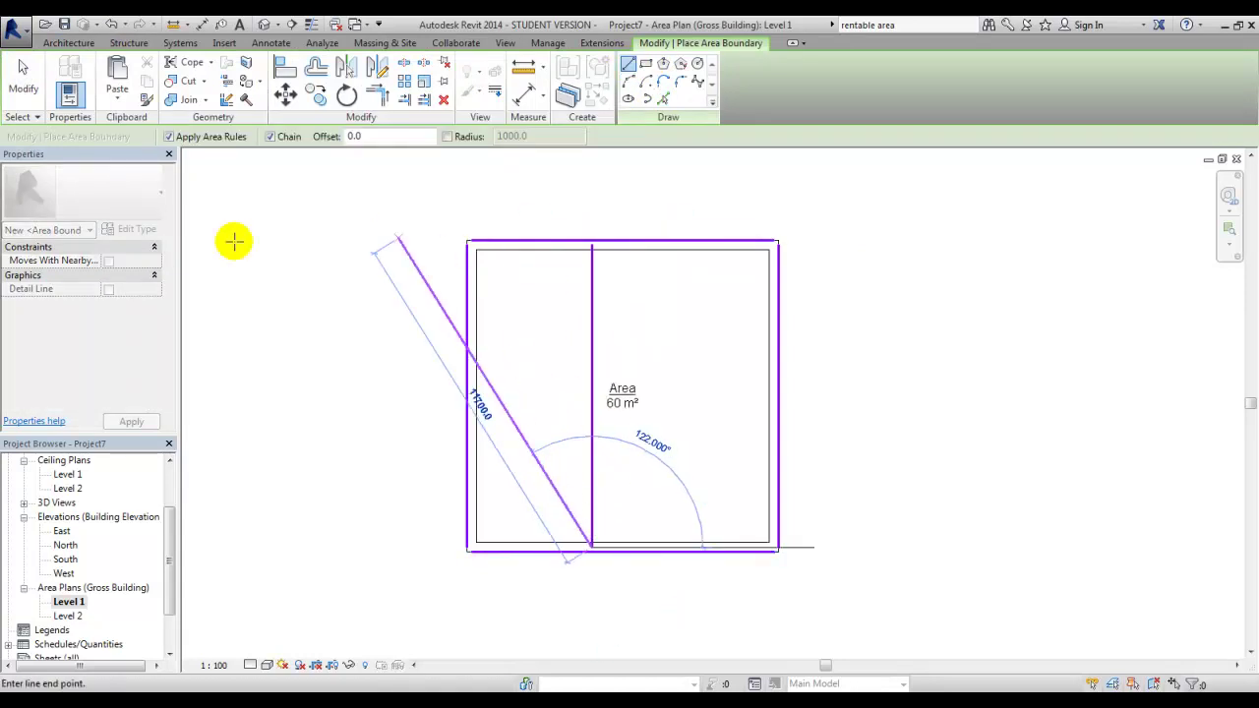
{"action": "left_click", "coordinate": [23, 78]}
{"action": "scroll", "coordinate": [669, 462], "scroll_direction": "up", "scroll_amount": 2}
{"action": "scroll", "coordinate": [633, 429], "scroll_direction": "down", "scroll_amount": 2}
- Move the area tag into the right part and place a new 40 m² area on the left
{"action": "left_click", "coordinate": [617, 398]}
{"action": "mouse_move", "coordinate": [618, 399]}
{"action": "left_mouse_down"}
{"action": "mouse_move", "coordinate": [682, 413]}
{"action": "mouse_move", "coordinate": [667, 403]}
{"action": "left_mouse_up"}
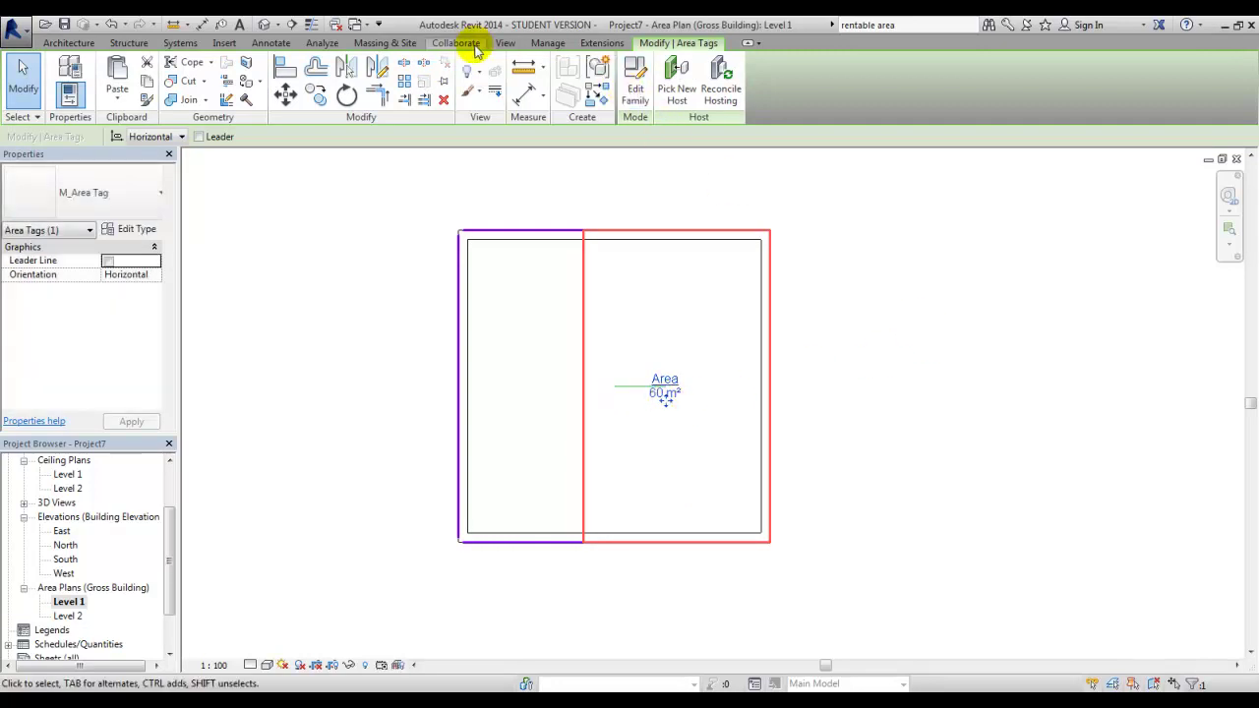
{"action": "left_click", "coordinate": [74, 42]}
{"action": "left_click", "coordinate": [854, 102]}
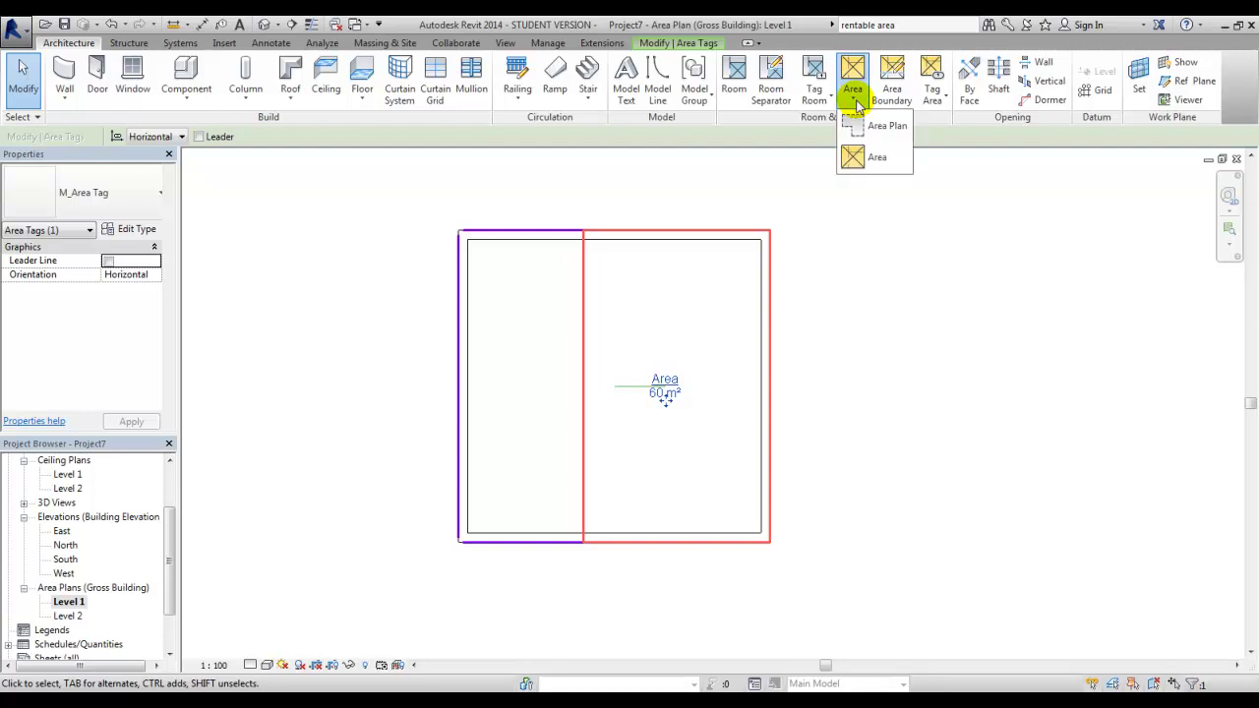
{"action": "left_click", "coordinate": [879, 160]}
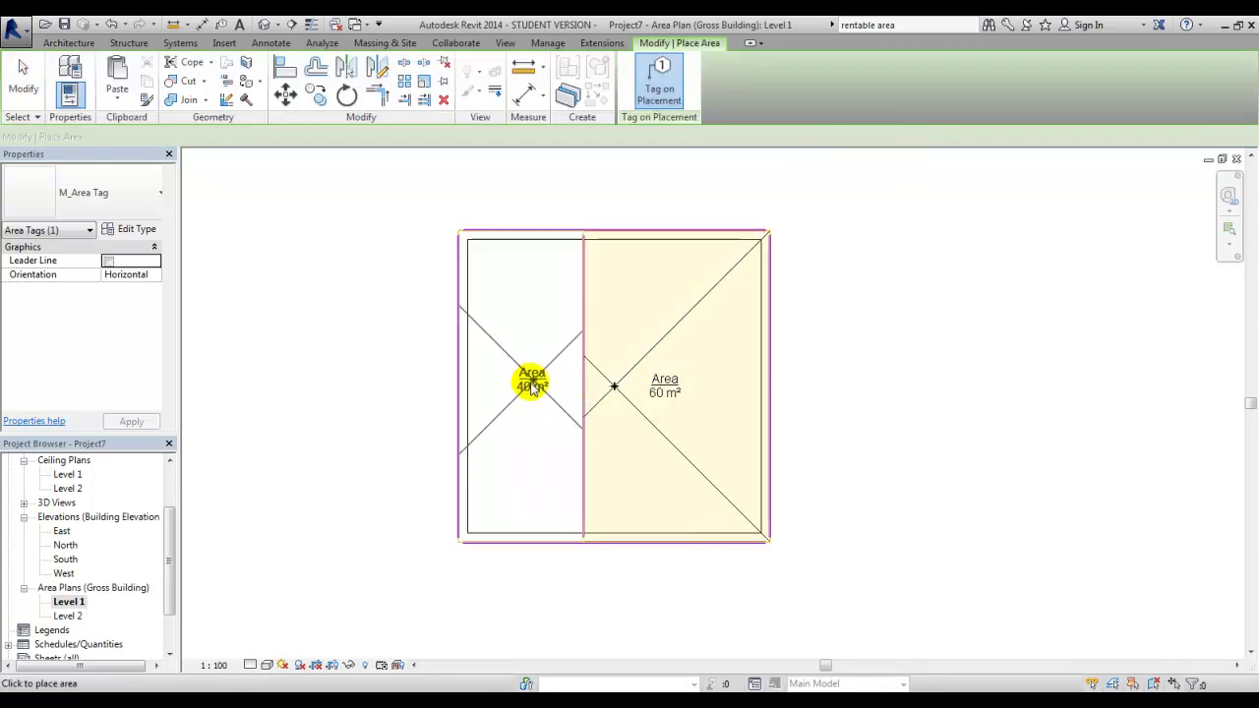
{"action": "left_click", "coordinate": [524, 387]}
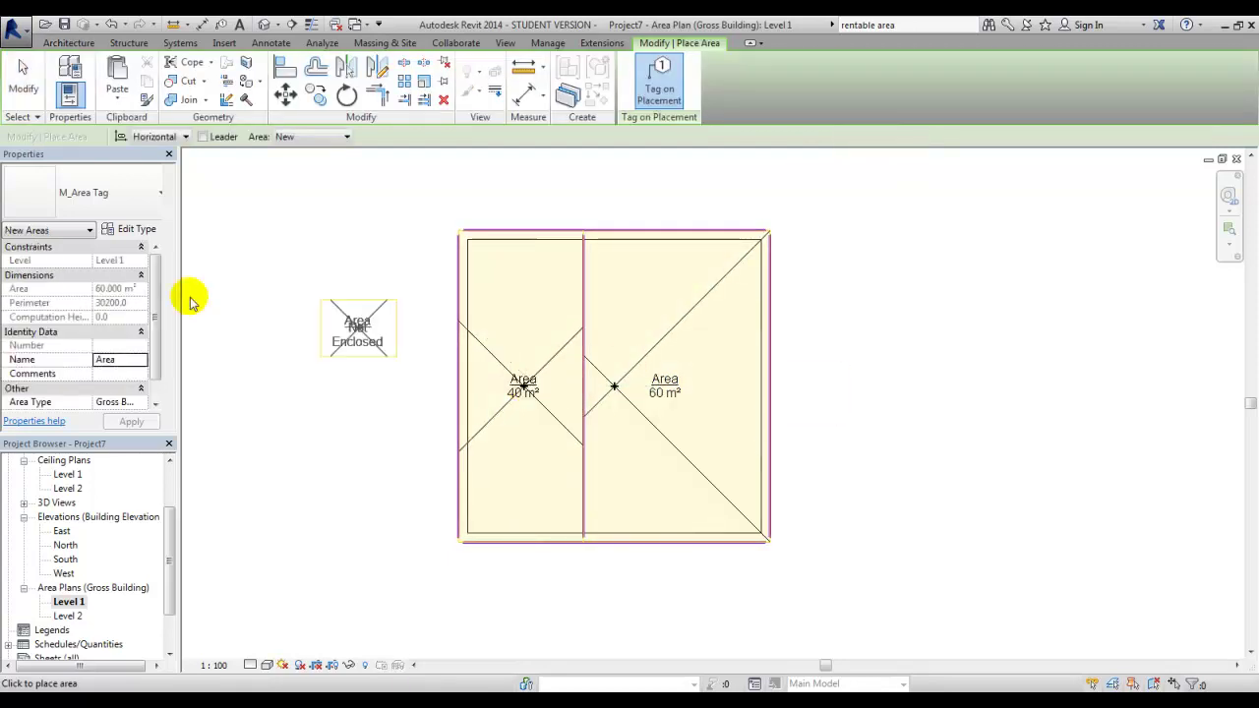
{"action": "left_click", "coordinate": [24, 79]}
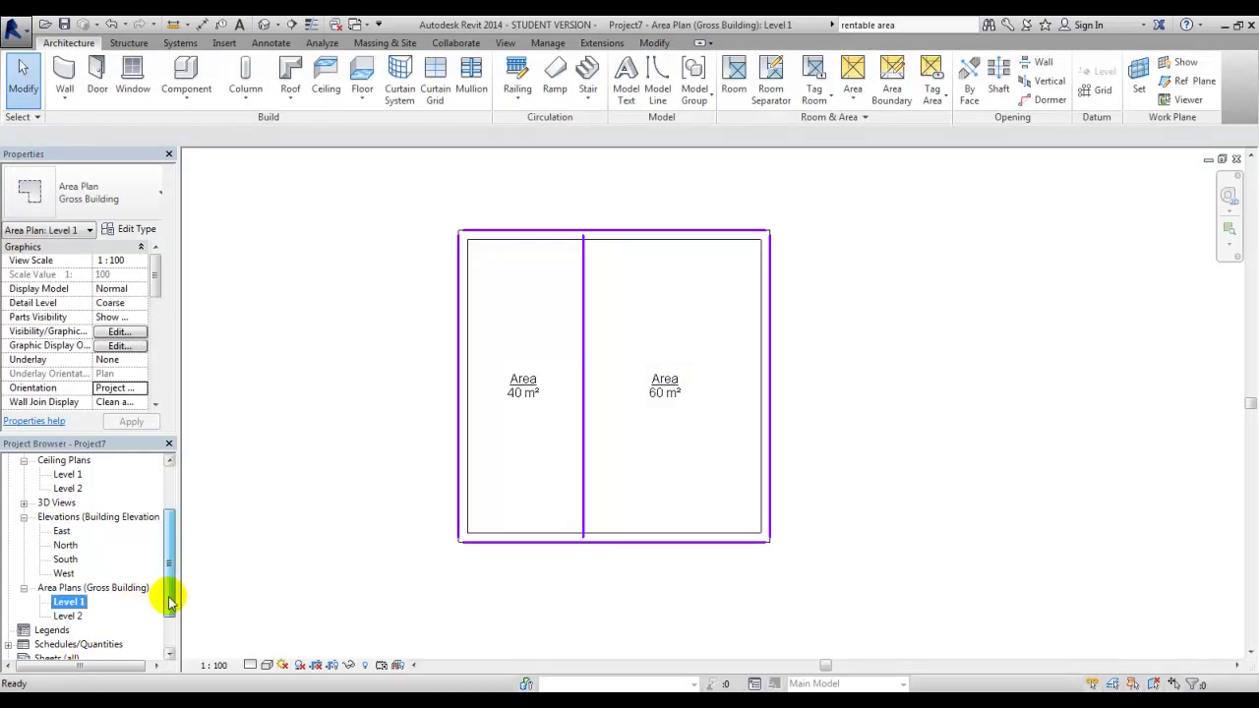
{"action": "scroll", "coordinate": [168, 590], "scroll_direction": "down", "scroll_amount": 1}
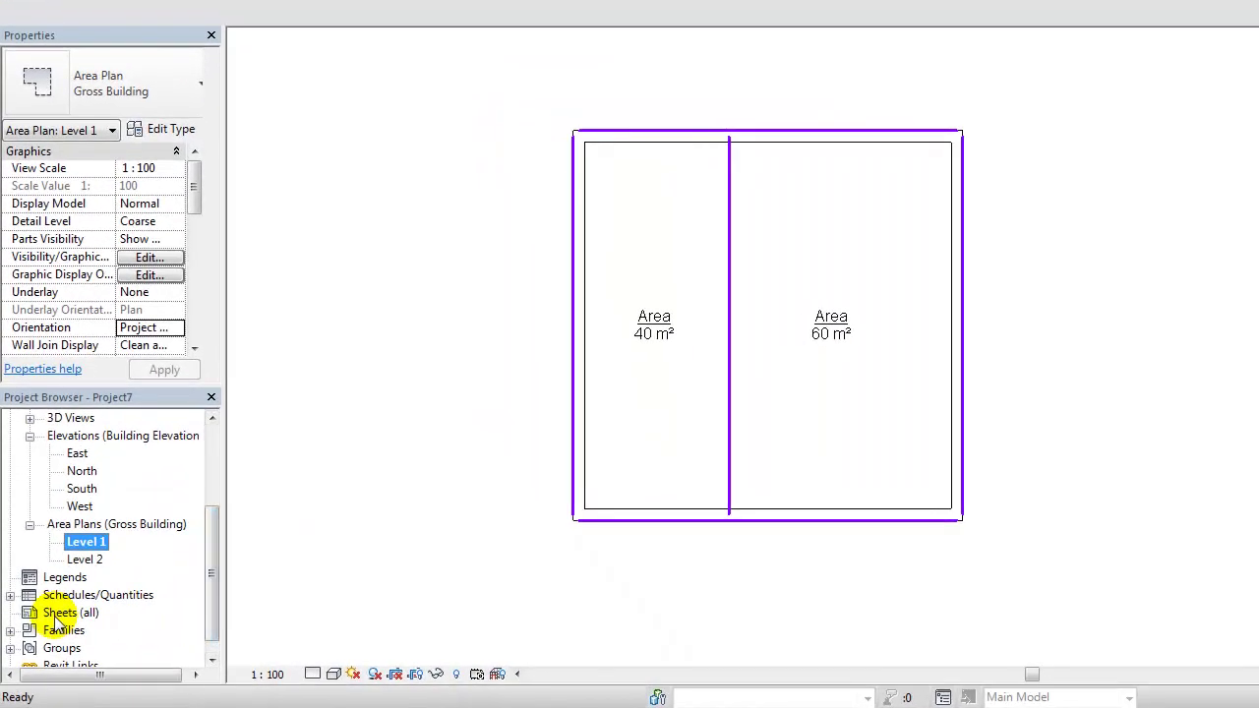
- Sort the Gross Building area schedule by Level, then reopen the Level 1 area plan and help page
{"action": "double_click", "coordinate": [99, 594]}
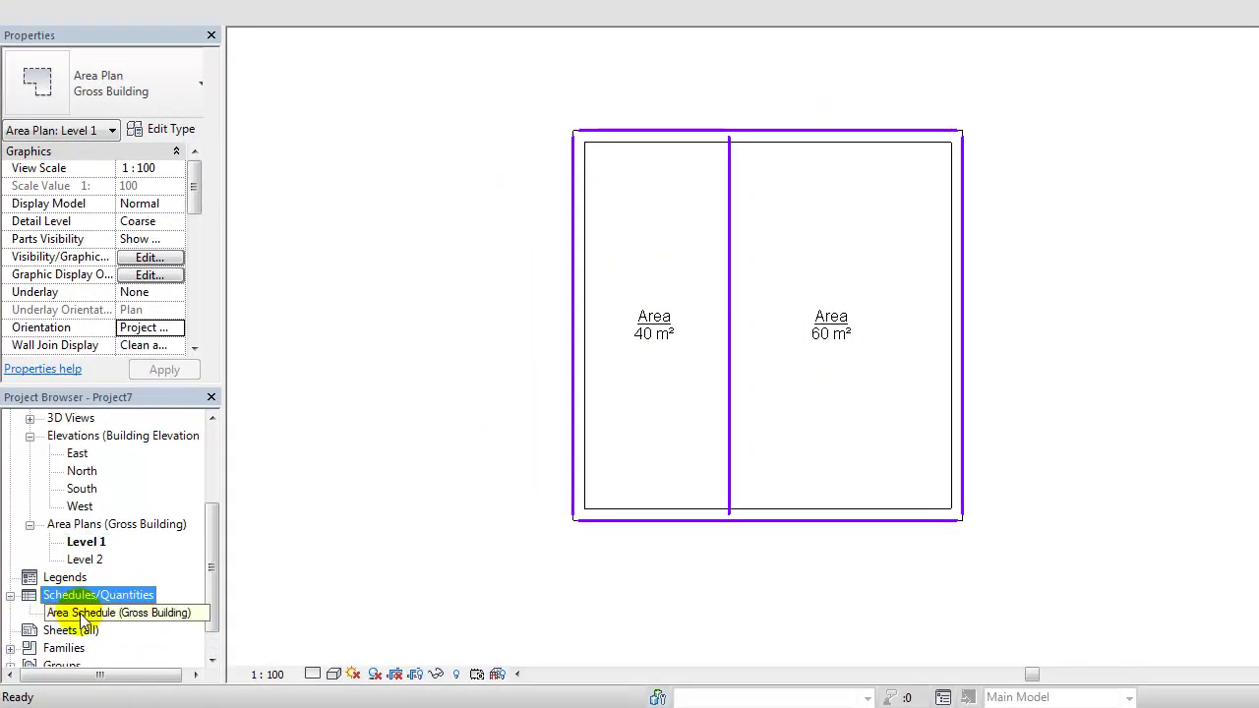
{"action": "double_click", "coordinate": [128, 612]}
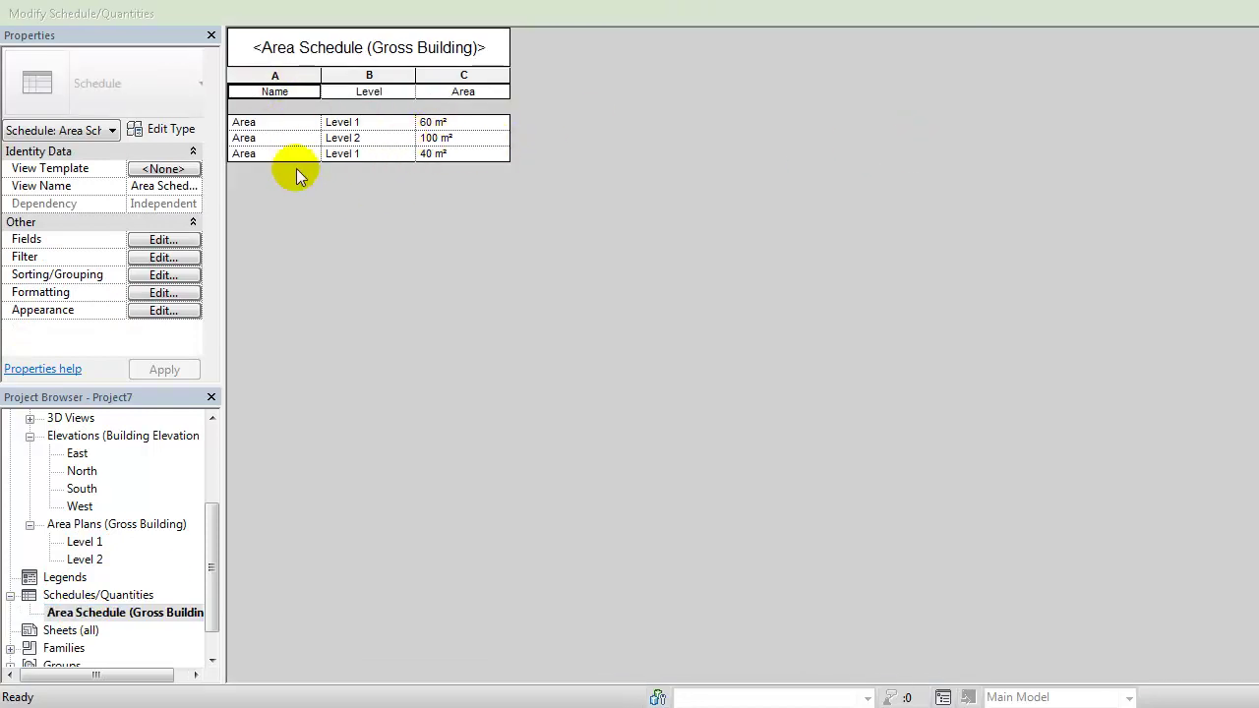
{"action": "left_click", "coordinate": [143, 258]}
{"action": "left_click", "coordinate": [436, 158]}
{"action": "left_click", "coordinate": [464, 189]}
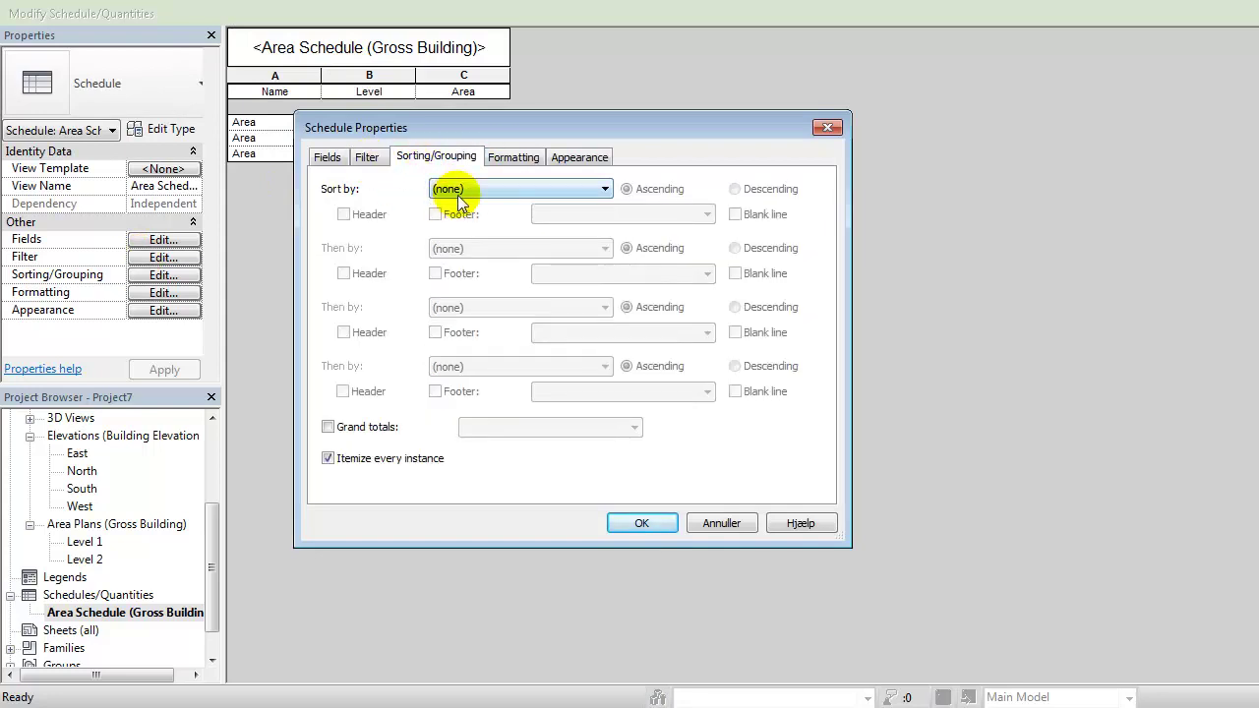
{"action": "left_click", "coordinate": [463, 226]}
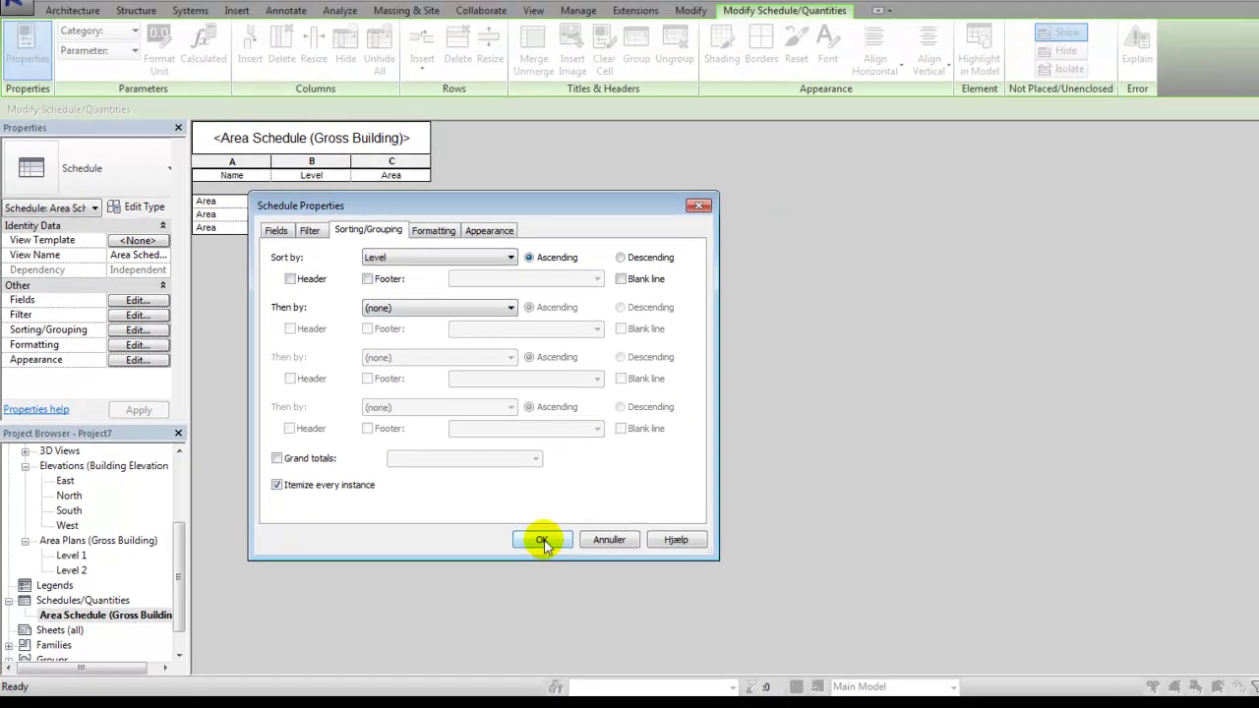
{"action": "left_click", "coordinate": [632, 524]}
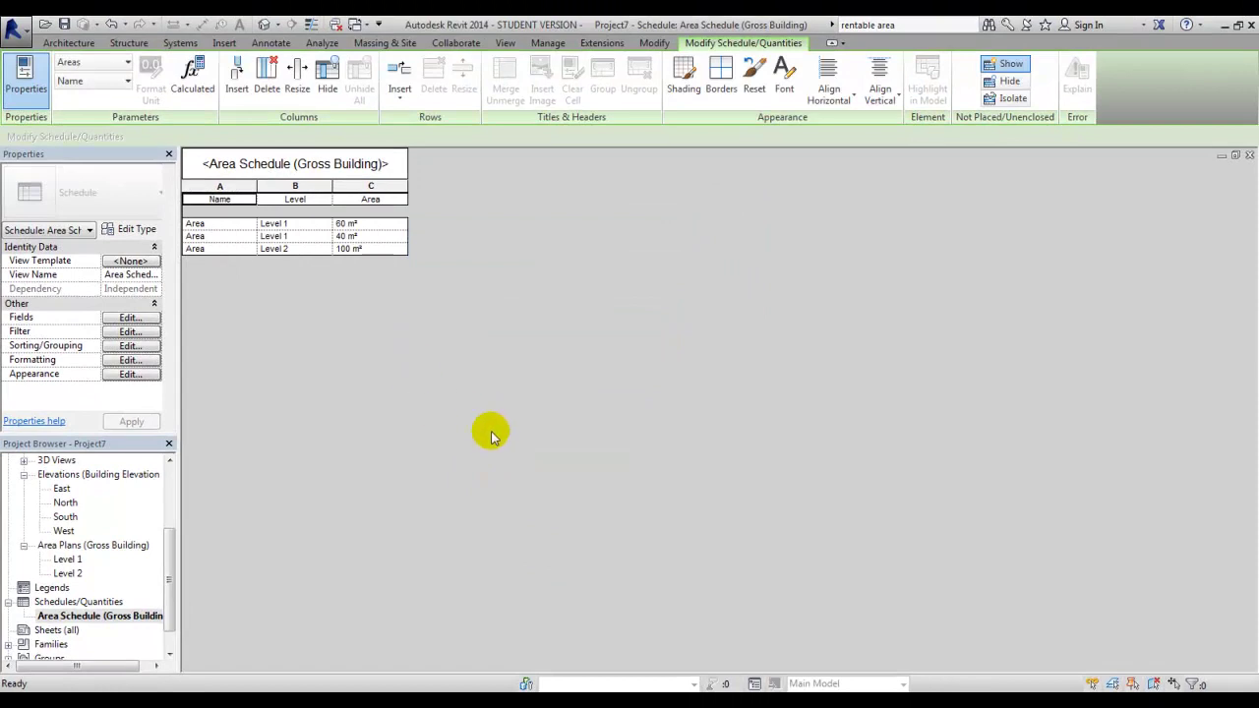
{"action": "double_click", "coordinate": [62, 561]}
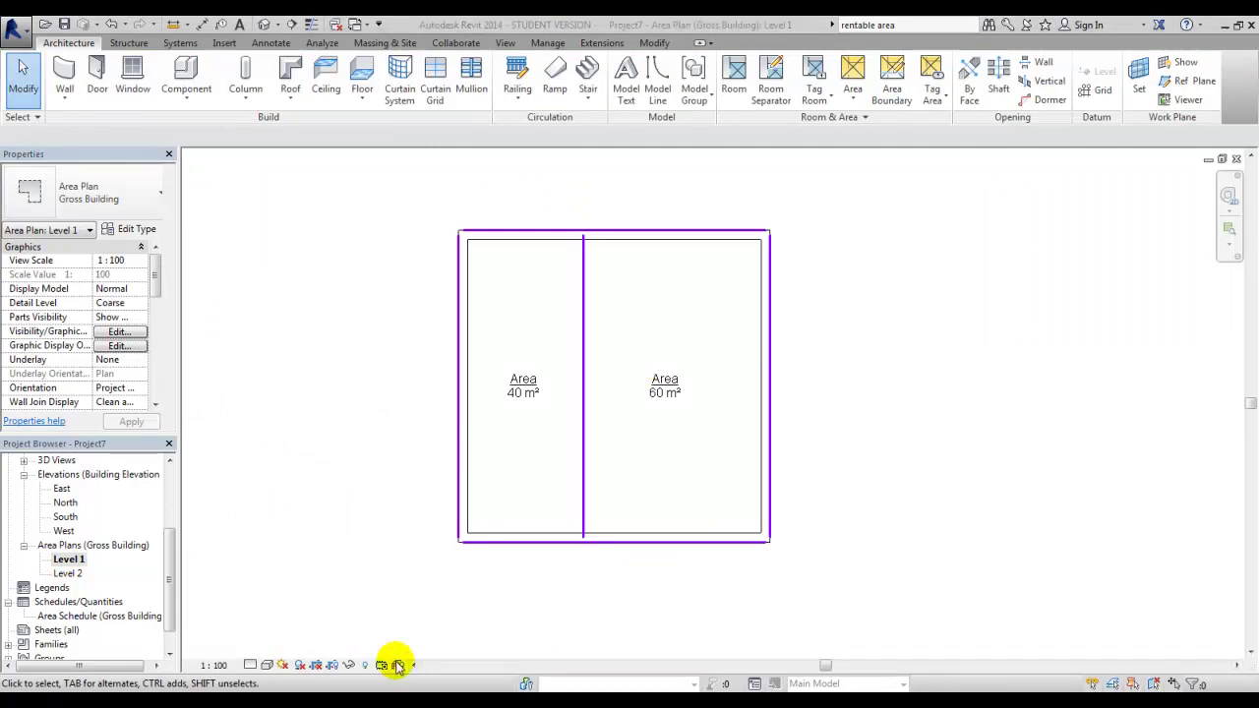
{"action": "key", "text": "alt+Tab"}
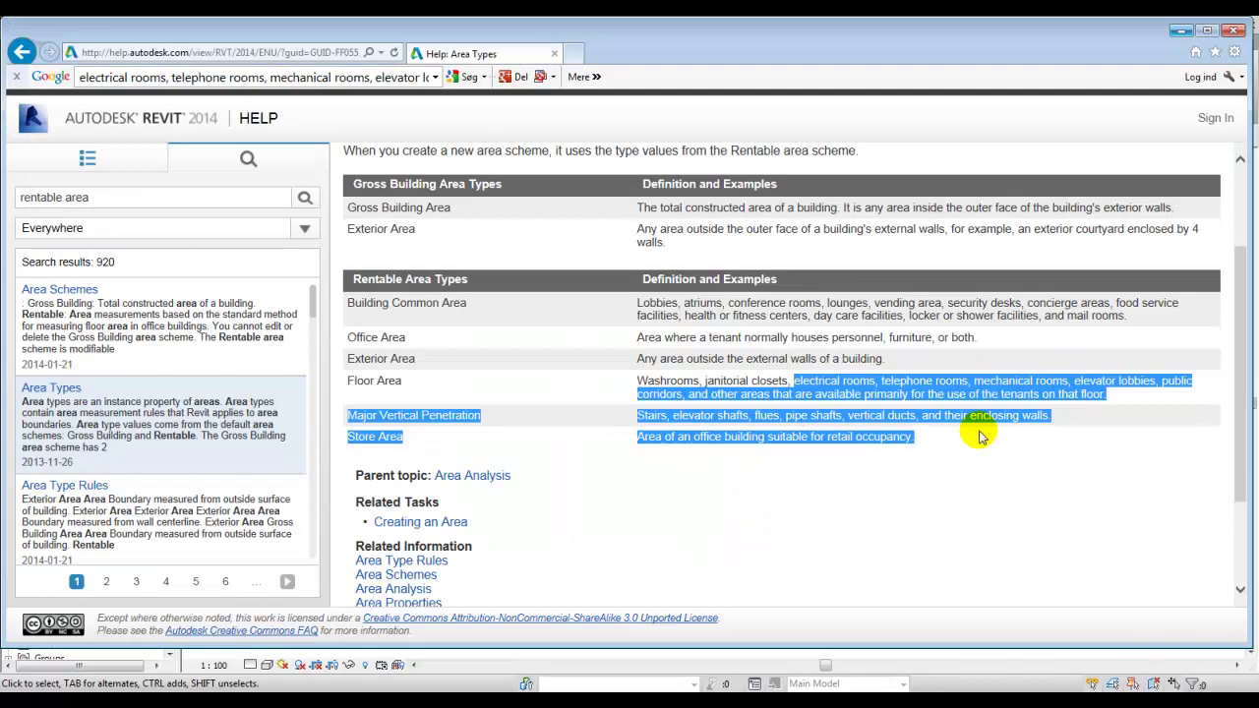
- Highlight and read the Rentable area type heading and definitions on the Area Types help page
{"action": "left_click", "coordinate": [972, 455]}
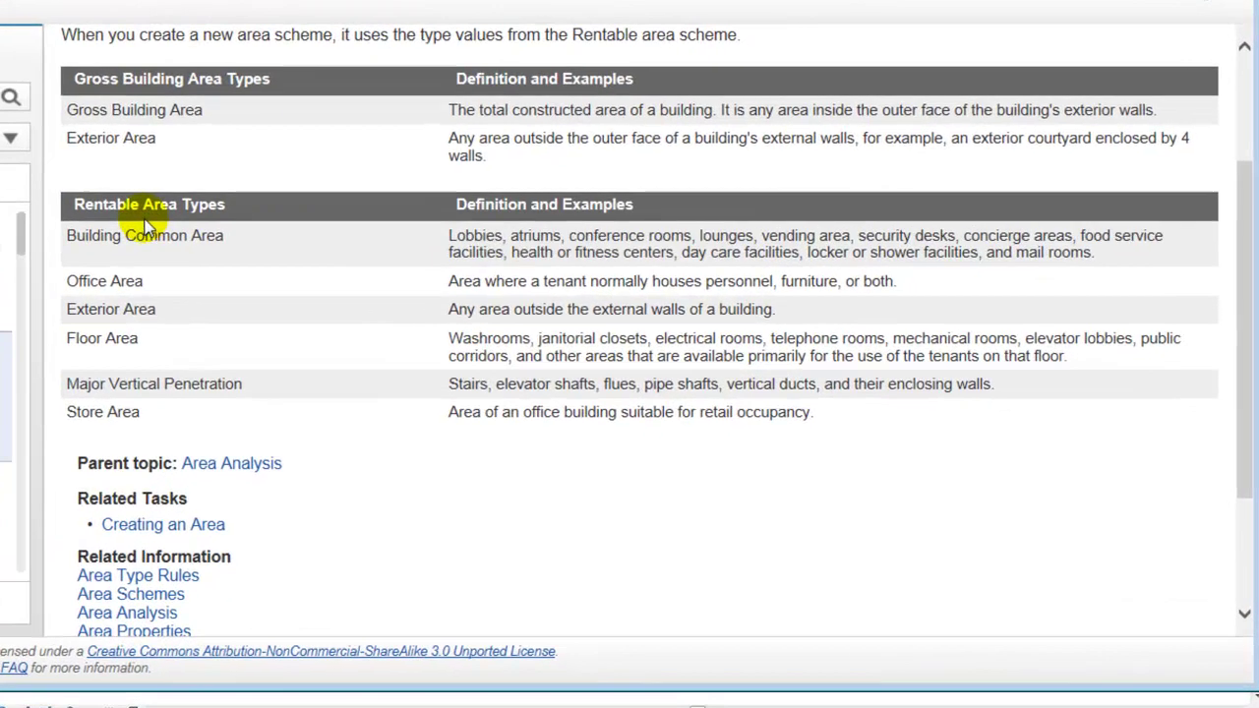
{"action": "left_click_drag", "start_coordinate": [406, 279], "coordinate": [447, 305]}
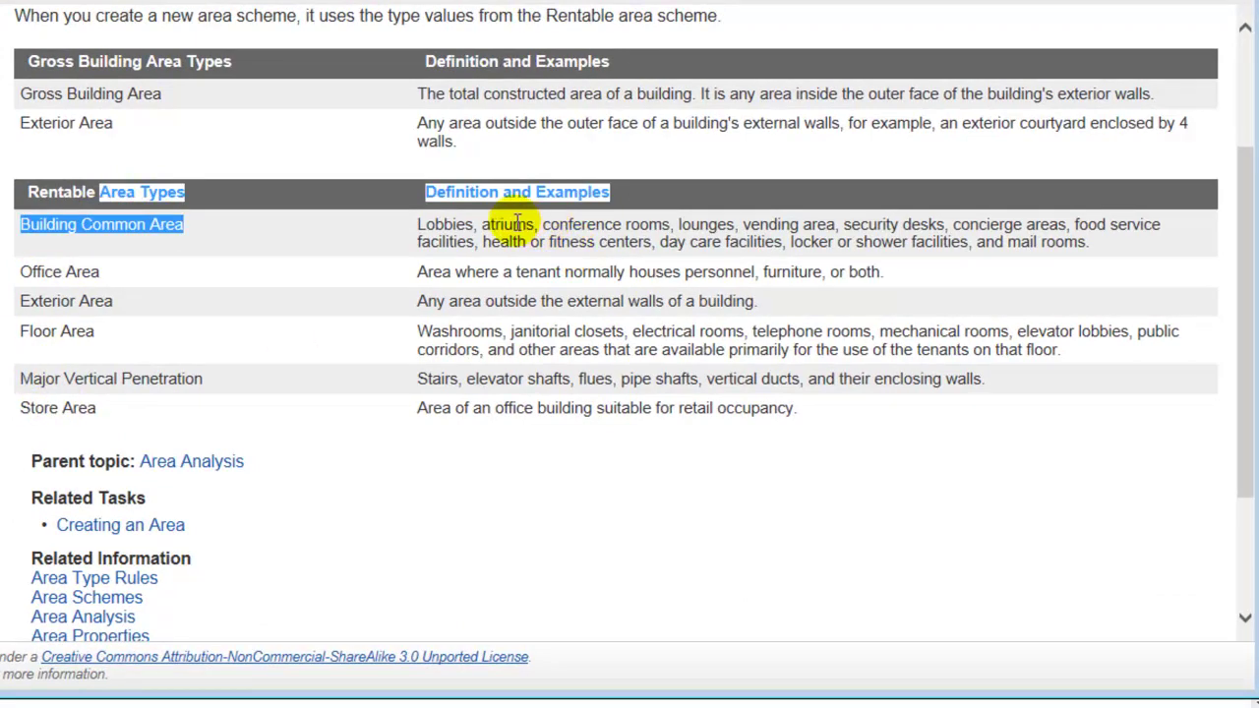
{"action": "left_click", "coordinate": [440, 224]}
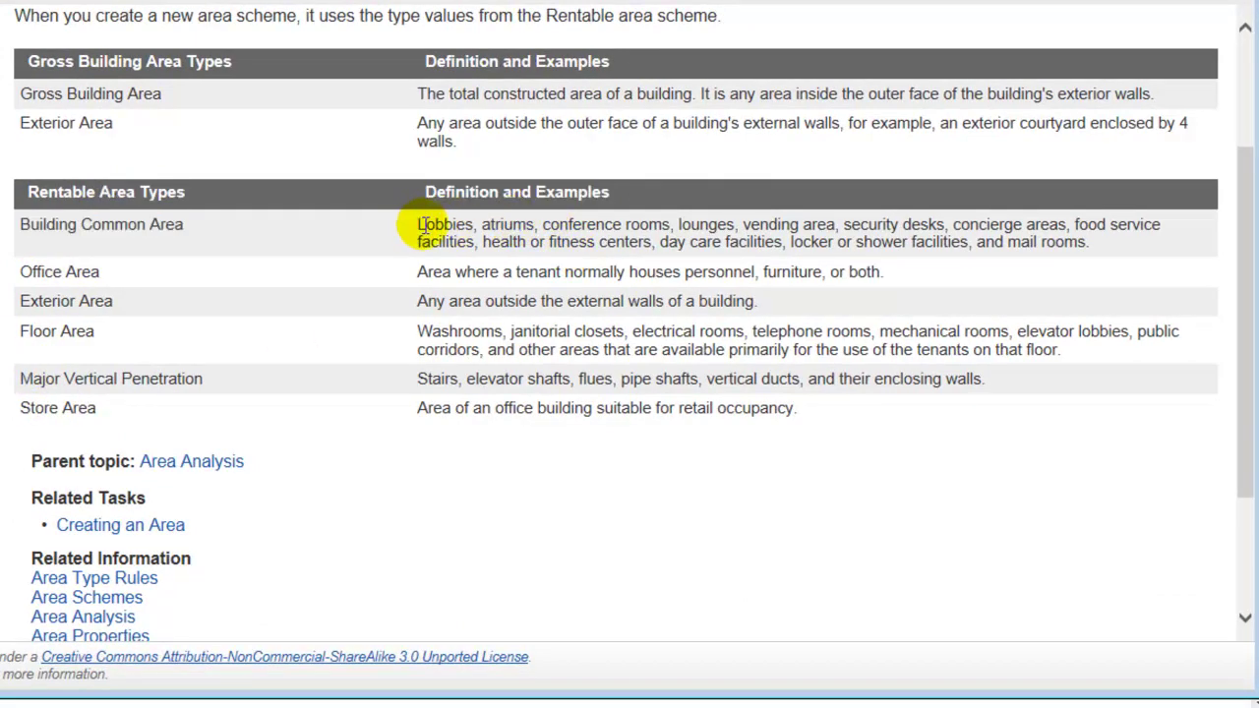
{"action": "mouse_move", "coordinate": [418, 226]}
{"action": "left_mouse_down"}
{"action": "mouse_move", "coordinate": [554, 317]}
{"action": "mouse_move", "coordinate": [773, 416]}
{"action": "left_mouse_up"}
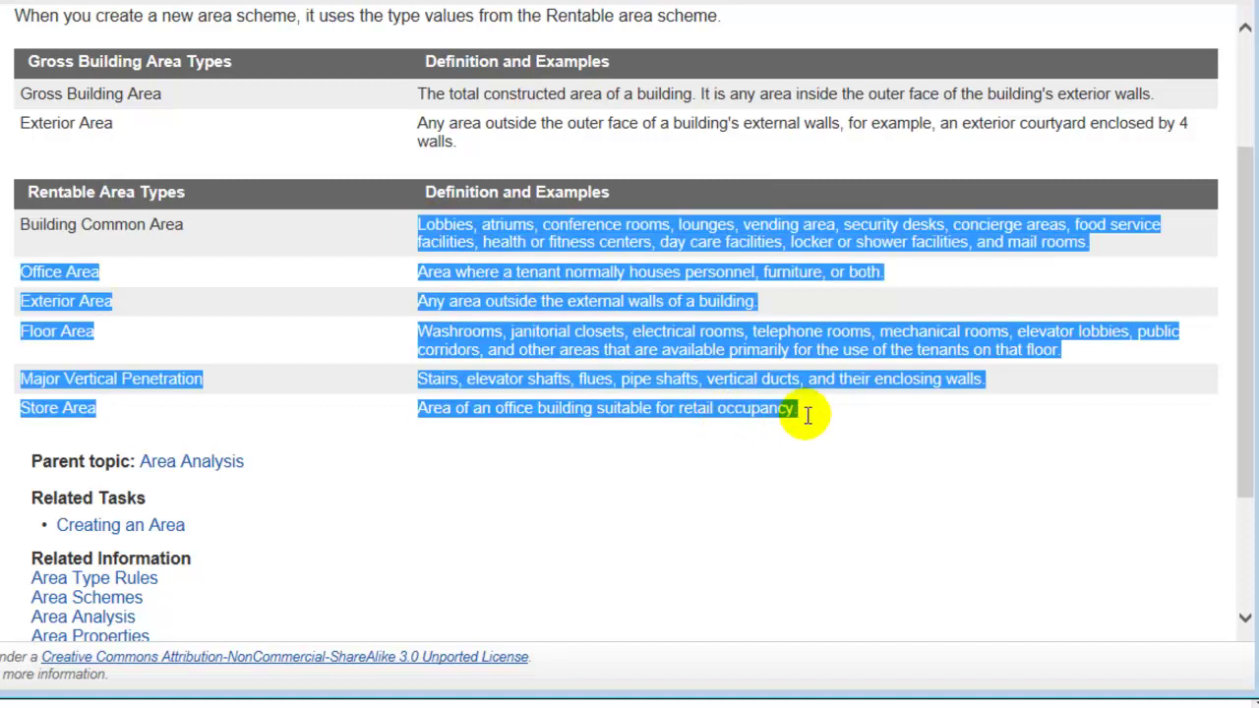
{"action": "left_click", "coordinate": [825, 425]}
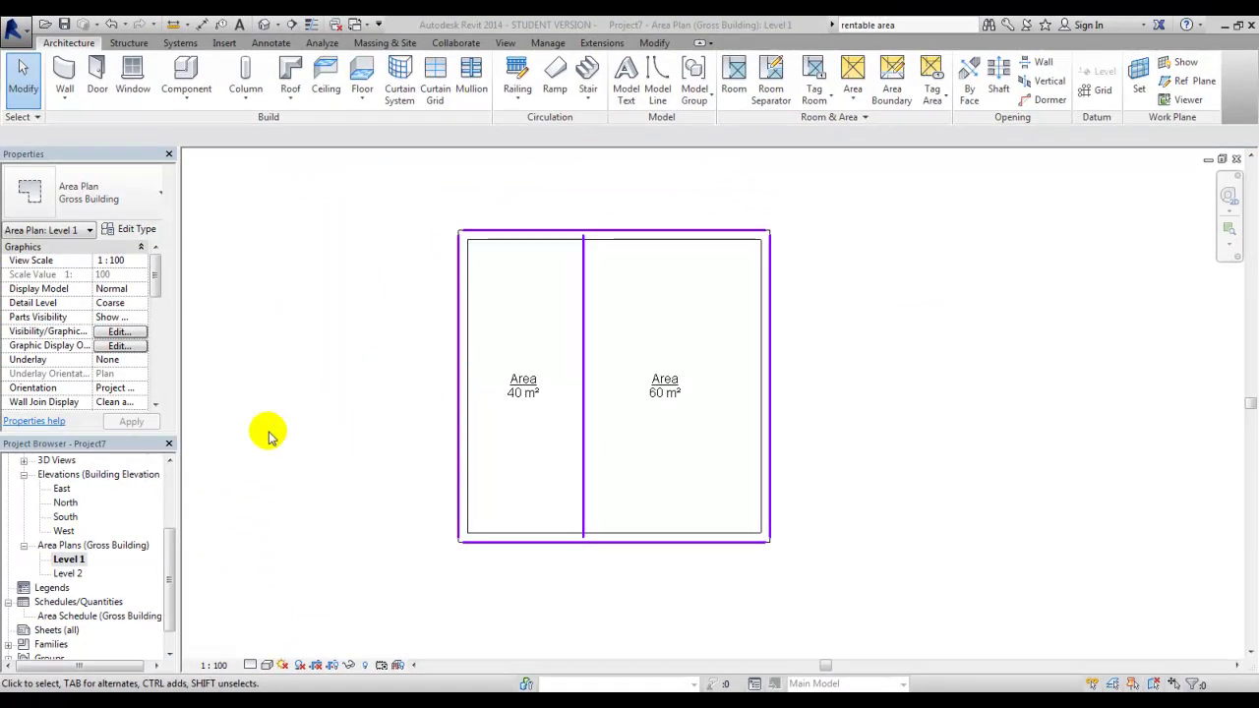
- Open the Level 1 floor plan from the Project Browser
{"action": "left_click", "coordinate": [74, 546]}
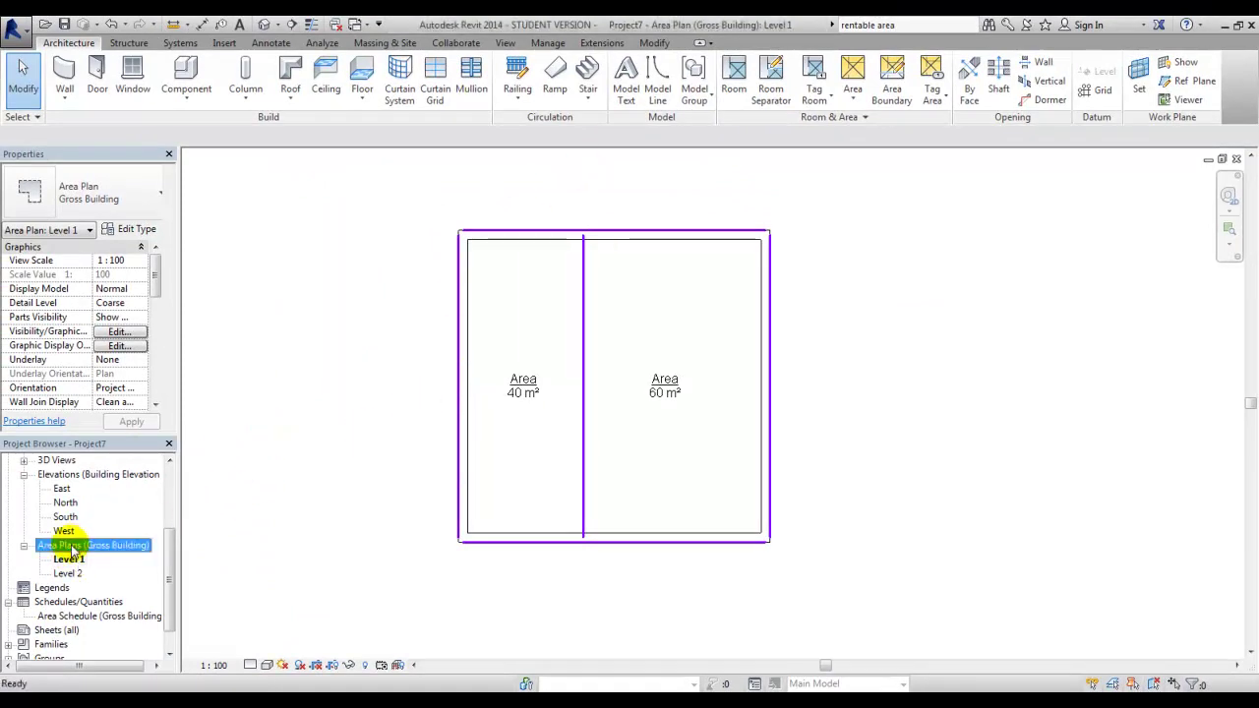
{"action": "scroll", "coordinate": [108, 522], "scroll_direction": "up", "scroll_amount": 2}
{"action": "scroll", "coordinate": [44, 484], "scroll_direction": "up", "scroll_amount": 2}
{"action": "scroll", "coordinate": [57, 484], "scroll_direction": "up", "scroll_amount": 1}
{"action": "double_click", "coordinate": [81, 491]}
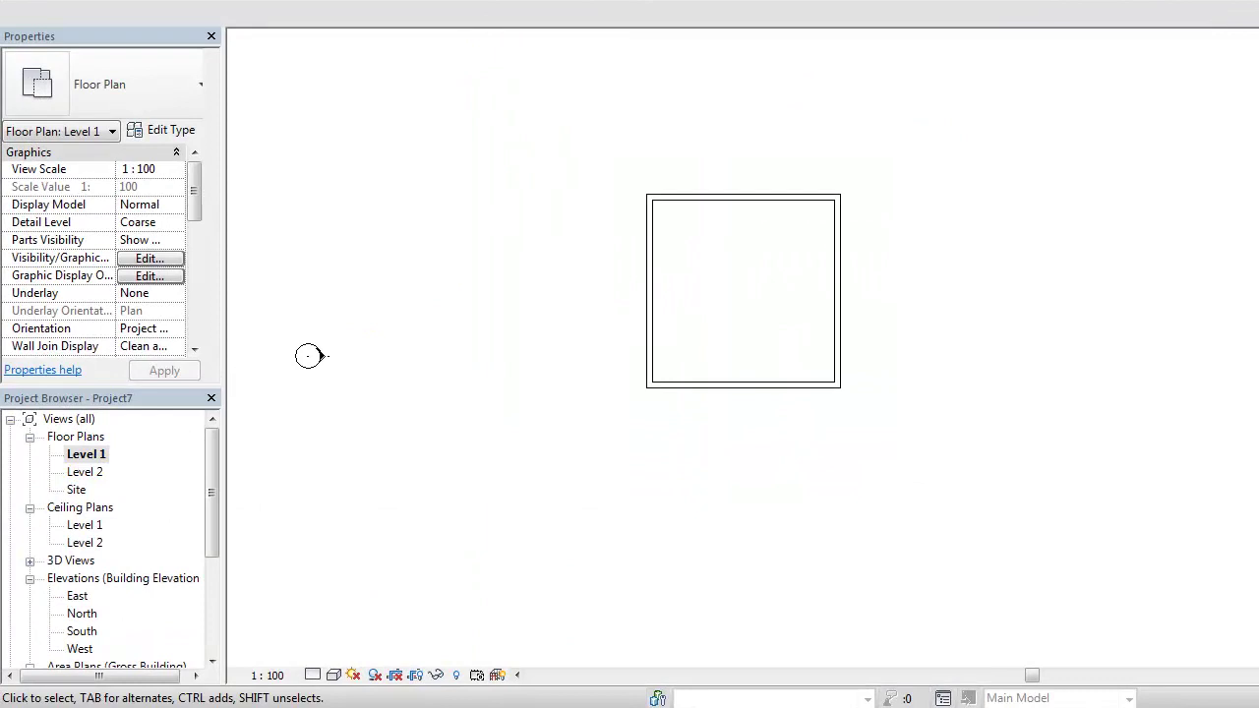
- Add a new area scheme named 'Rentable TEST' in Area and Volume Computations
{"action": "left_click", "coordinate": [1078, 5]}
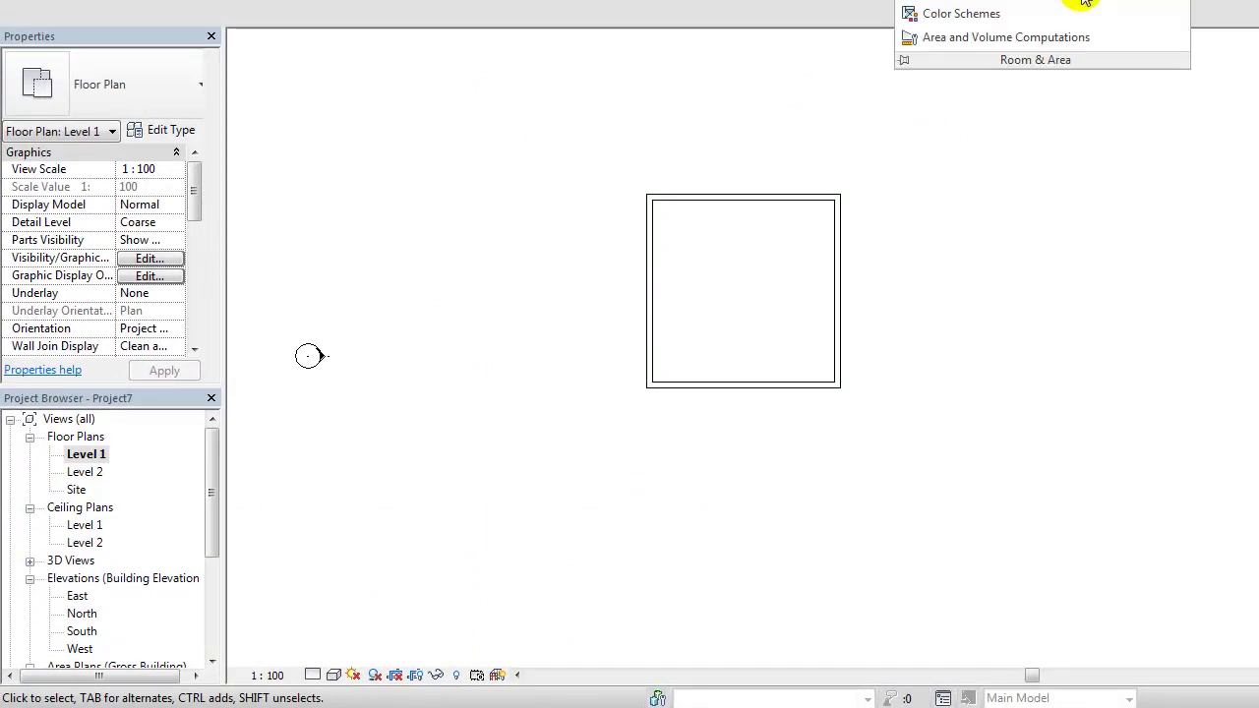
{"action": "left_click", "coordinate": [985, 39]}
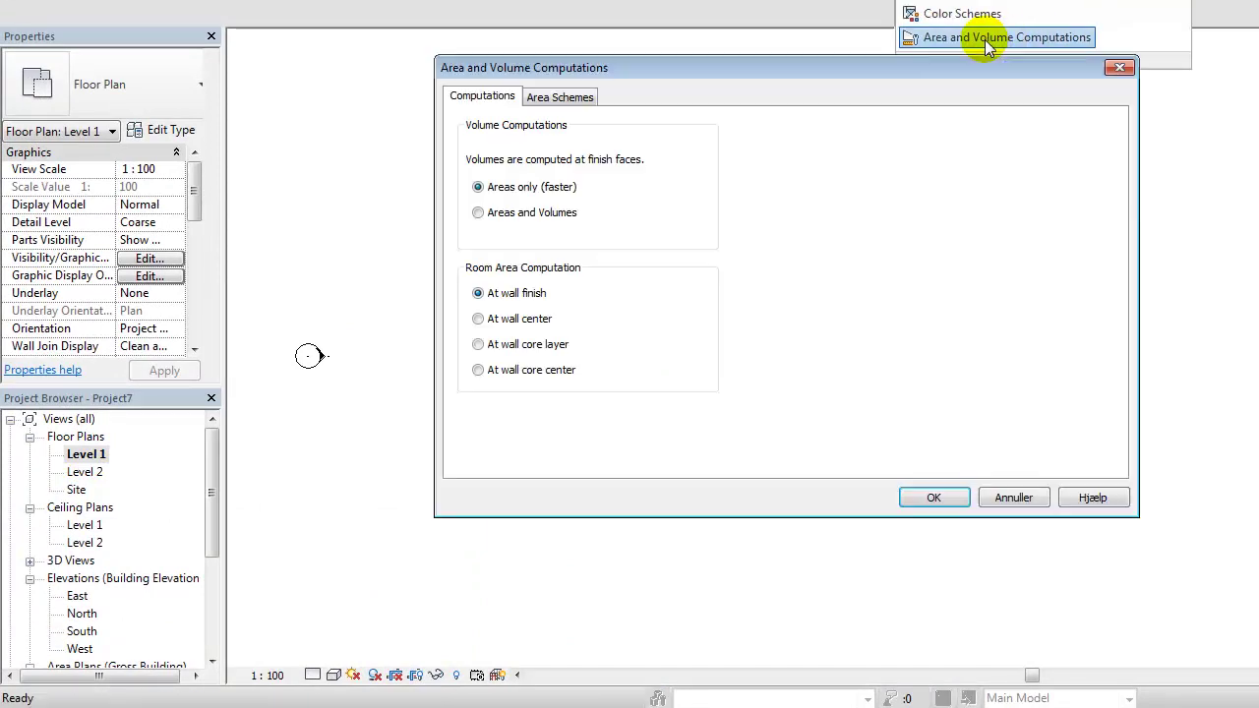
{"action": "left_click", "coordinate": [557, 95]}
{"action": "left_click", "coordinate": [536, 167]}
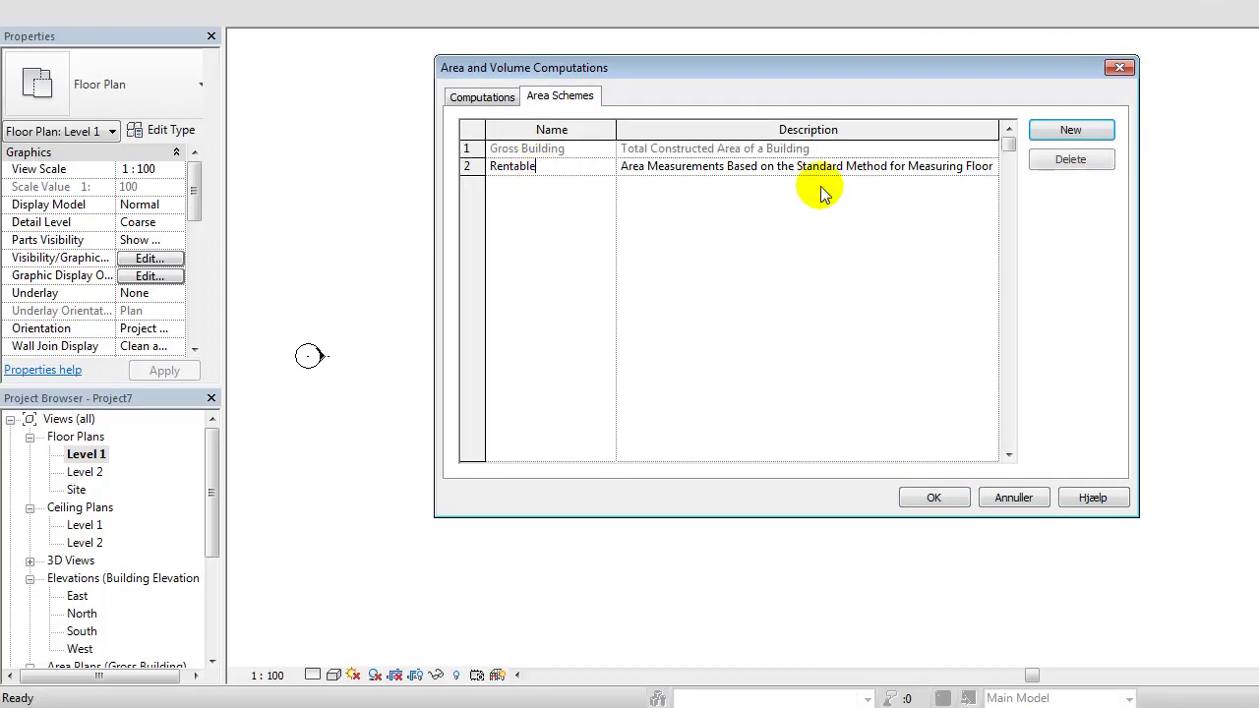
{"action": "left_click", "coordinate": [468, 166]}
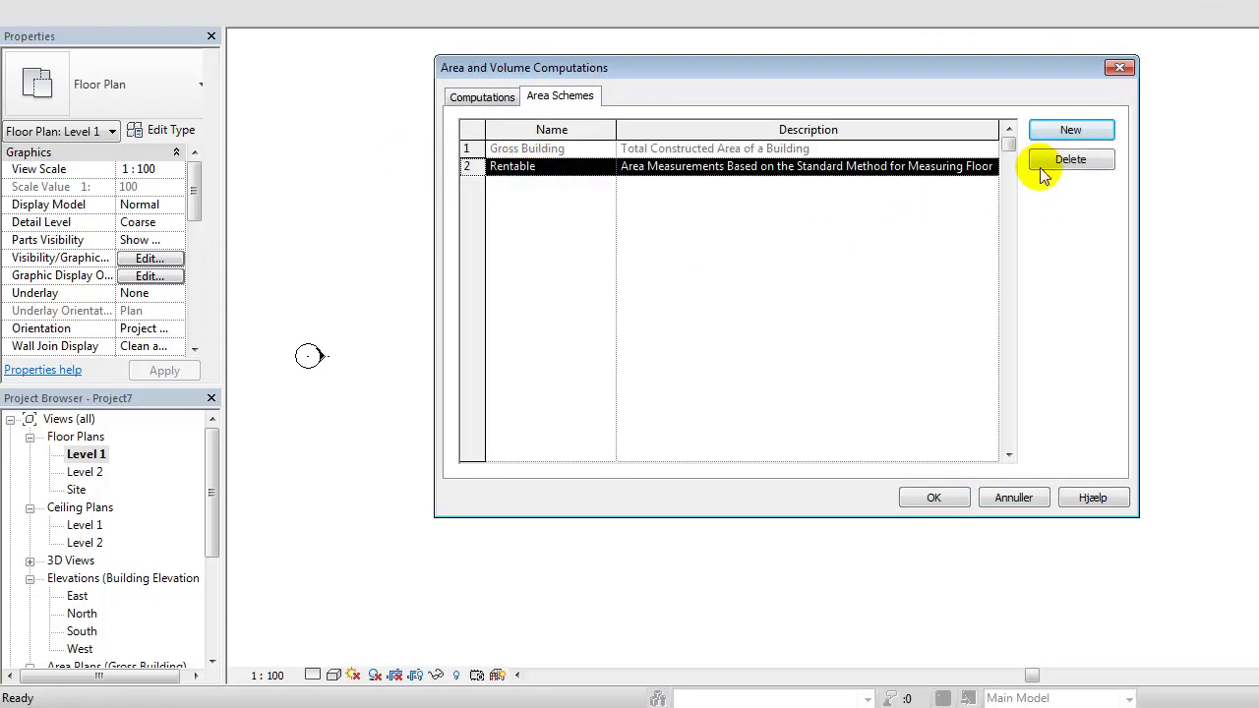
{"action": "left_click", "coordinate": [1071, 130]}
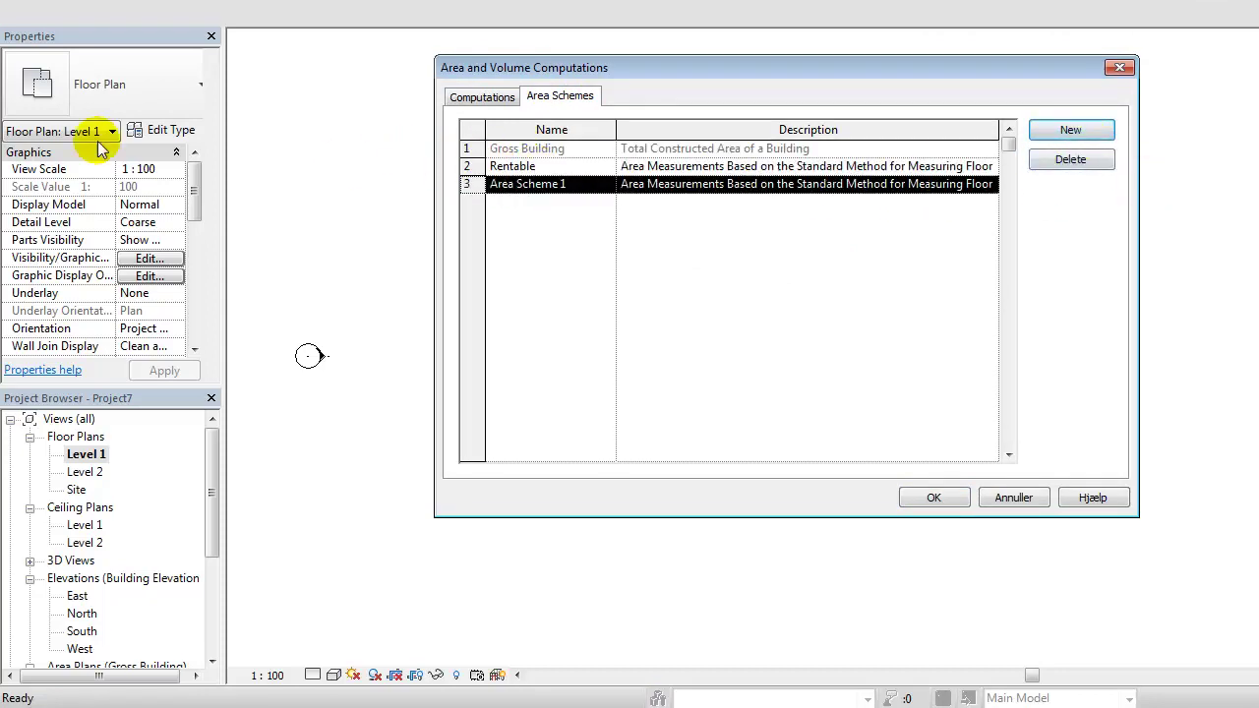
{"action": "left_click", "coordinate": [589, 187]}
{"action": "type", "text": "Rentable TEST"}
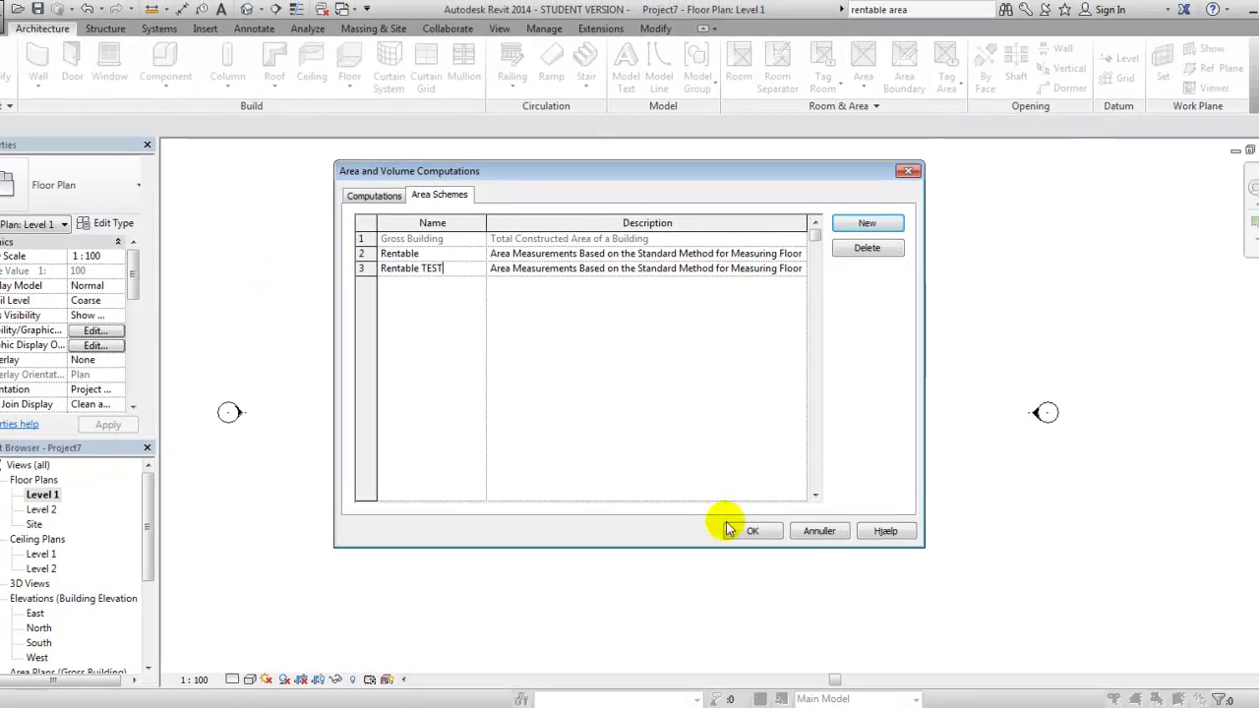
{"action": "left_click", "coordinate": [750, 531]}
{"action": "left_click", "coordinate": [865, 93]}
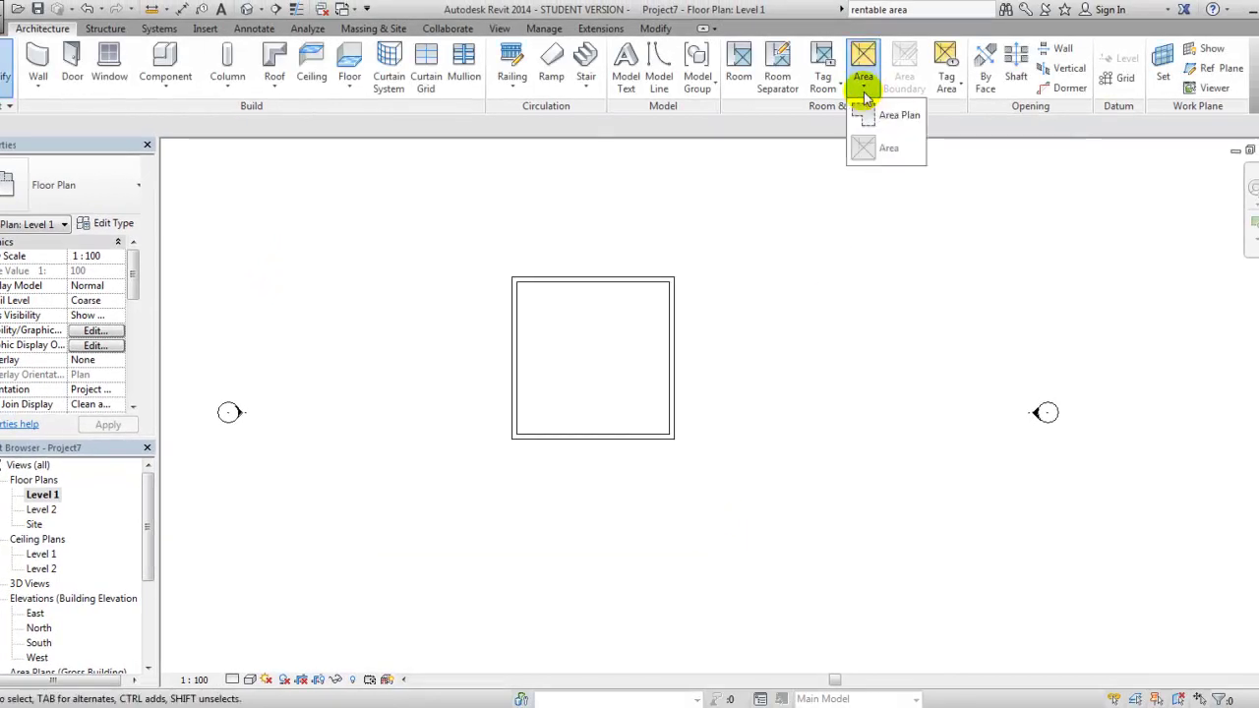
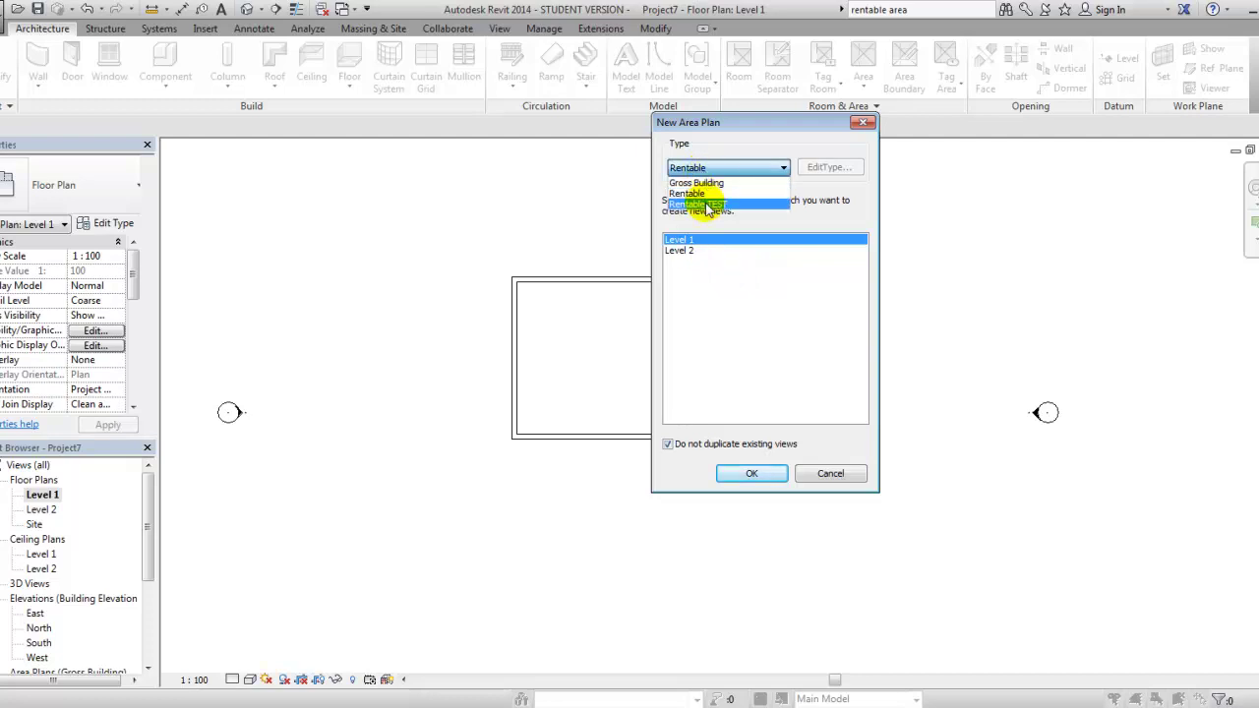
- Create Rentable TEST area plans for Level 1 and Level 2, accepting automatic external-wall boundary lines
{"action": "left_click", "coordinate": [708, 205]}
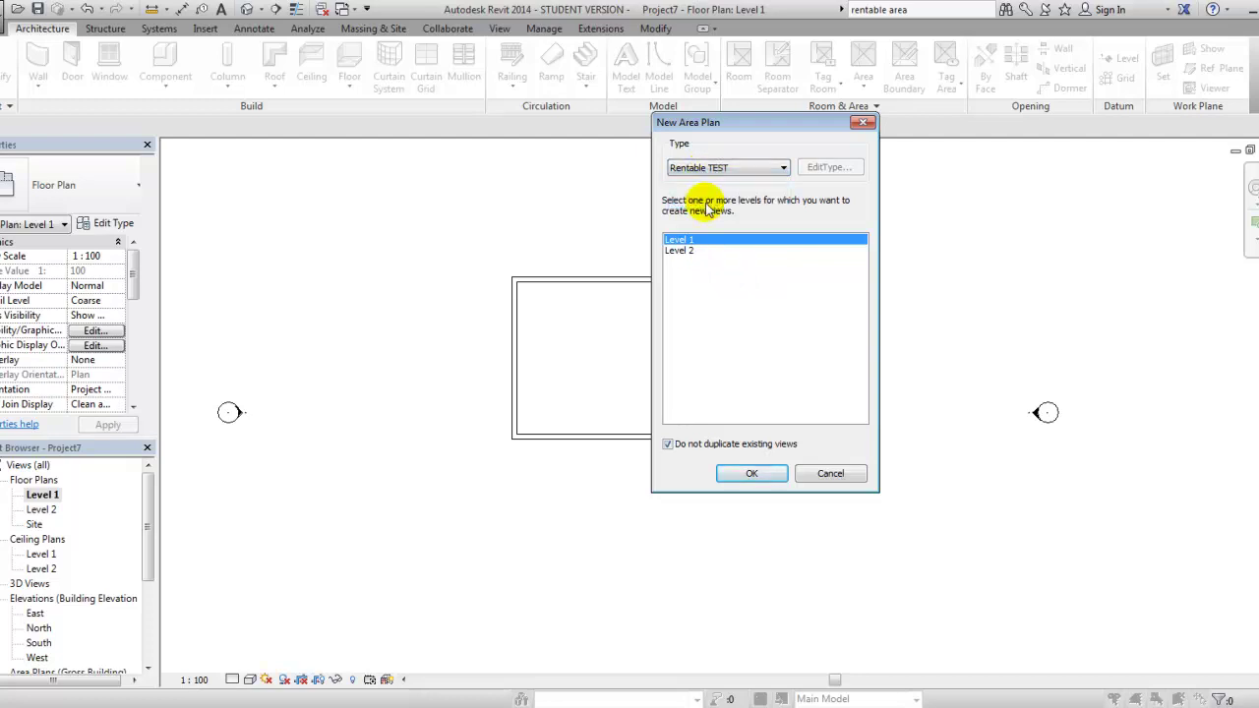
{"action": "left_click", "coordinate": [679, 251], "text": "shift"}
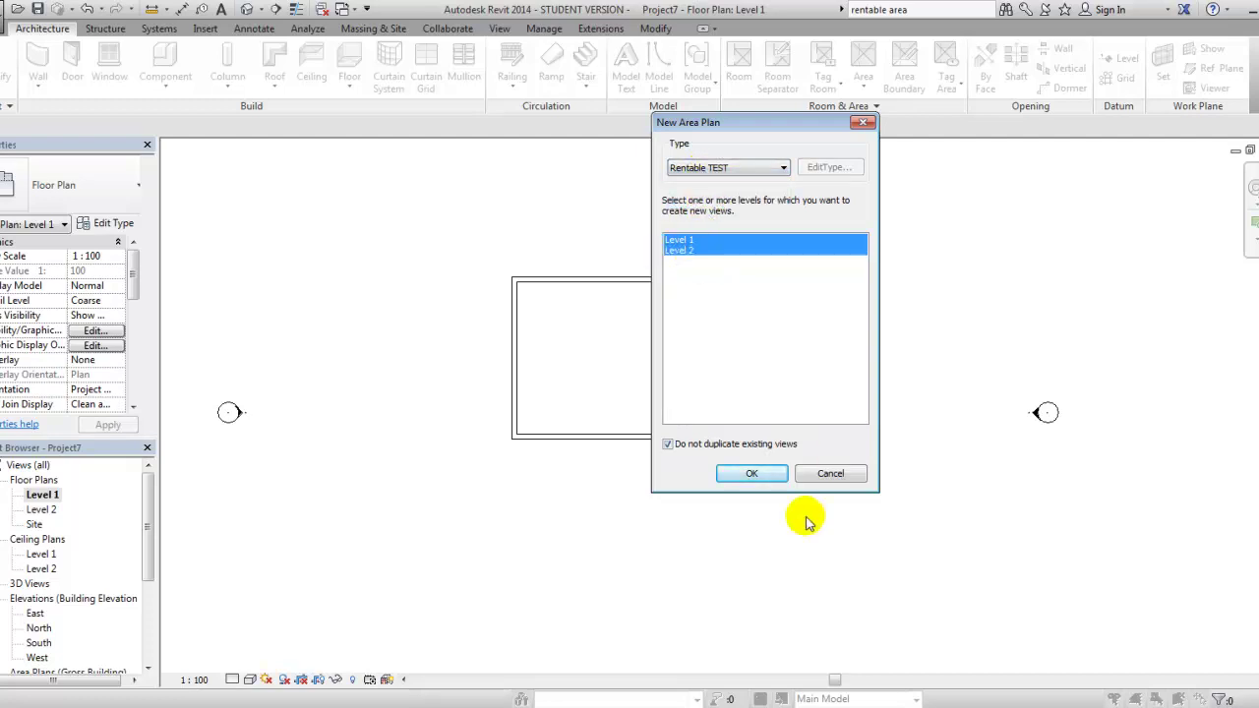
{"action": "left_click", "coordinate": [753, 475]}
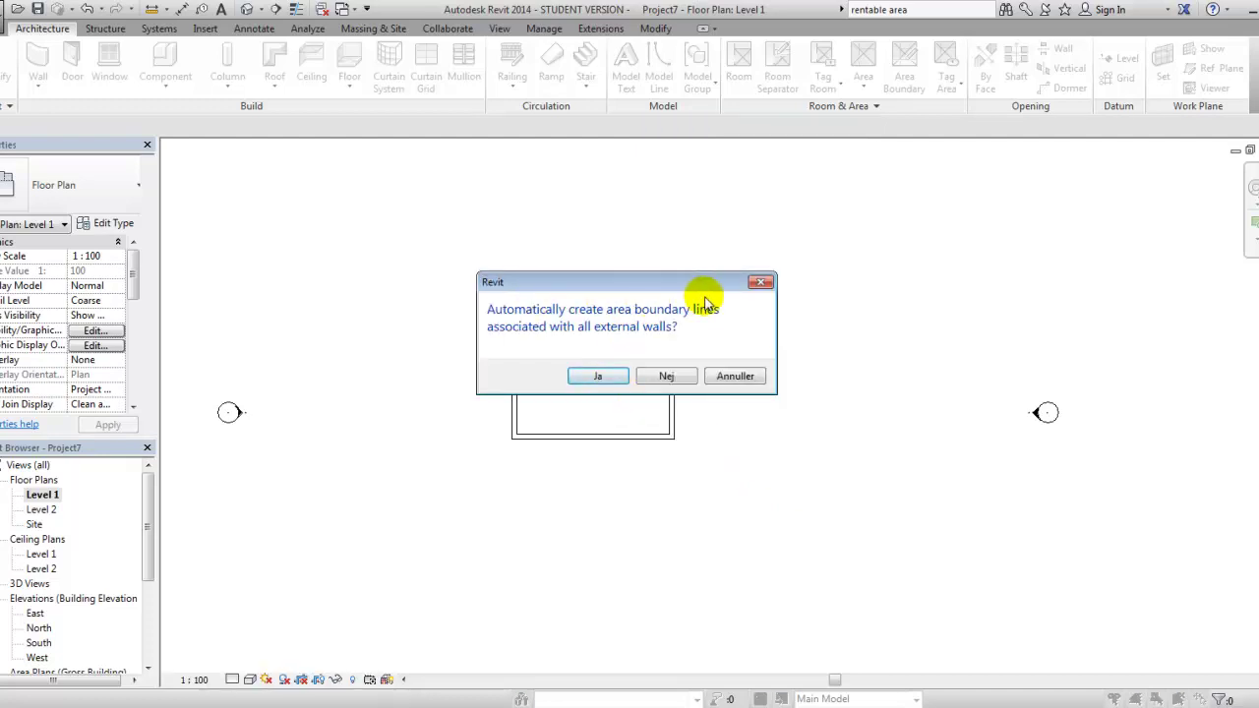
{"action": "left_click", "coordinate": [597, 380]}
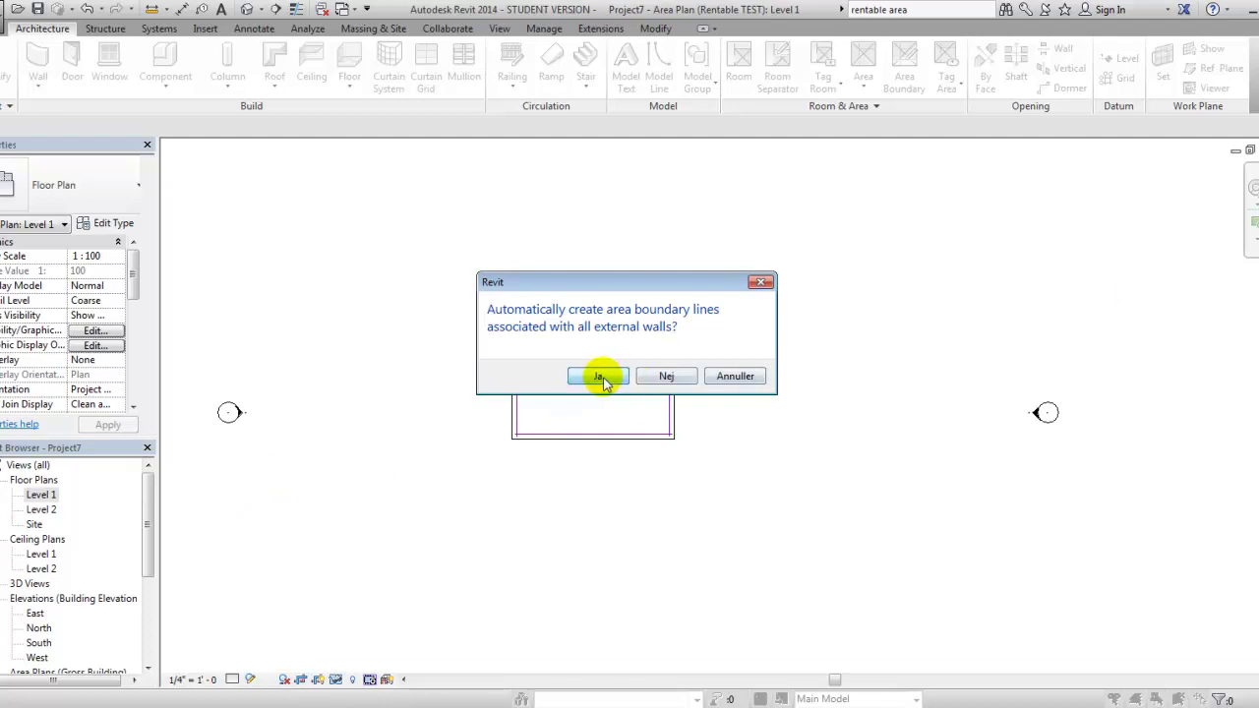
{"action": "left_click", "coordinate": [600, 378]}
- Open the Rentable TEST Level 1 area plan from the Project Browser
{"action": "left_click_drag", "start_coordinate": [146, 542], "coordinate": [148, 624]}
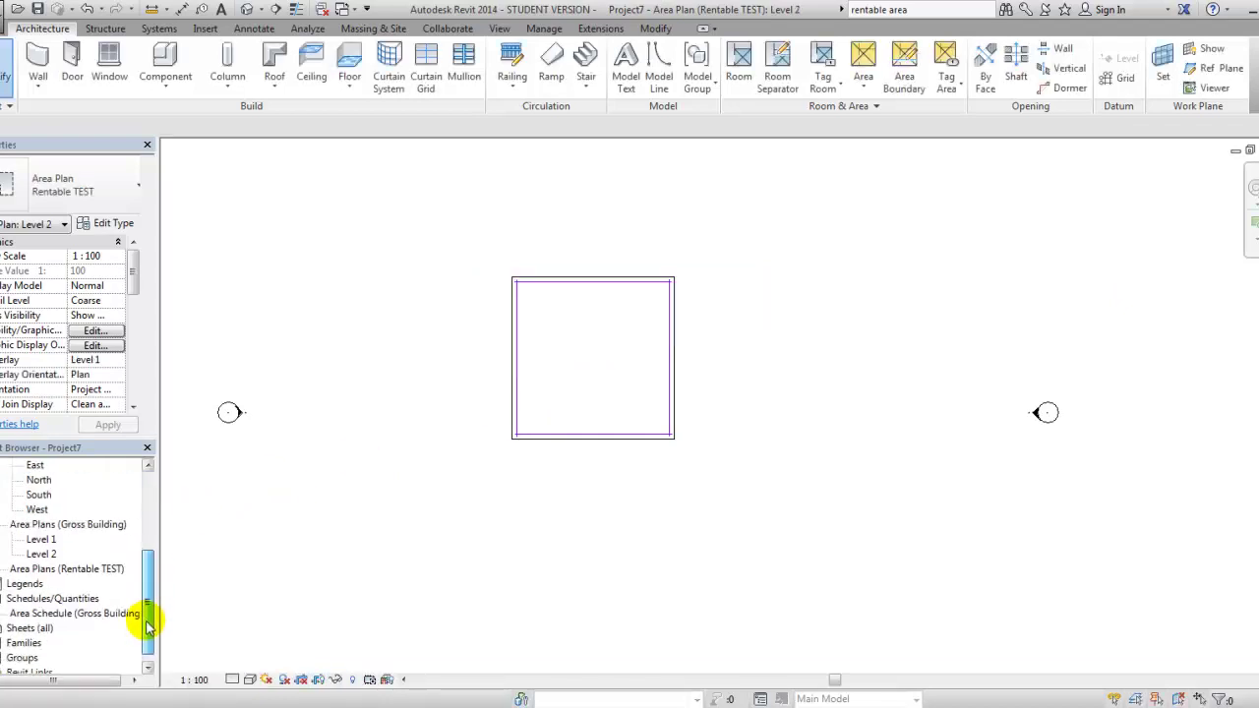
{"action": "left_click", "coordinate": [1, 579]}
{"action": "left_click", "coordinate": [3, 569]}
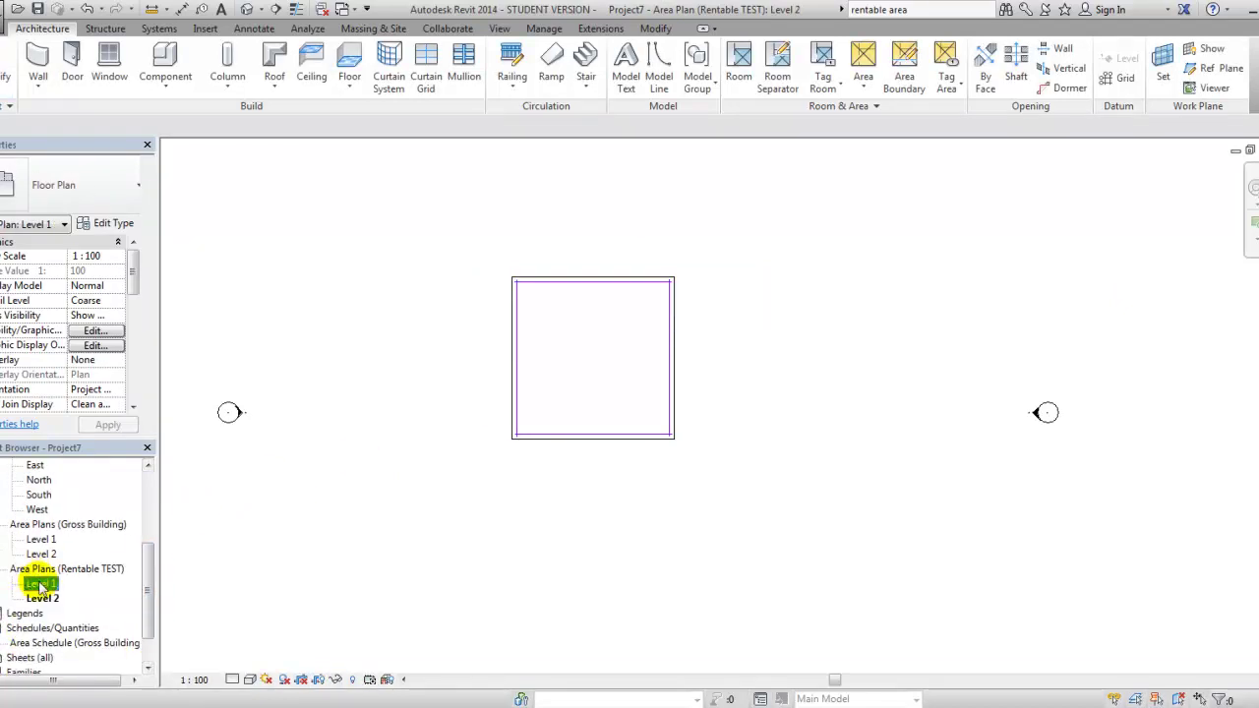
{"action": "double_click", "coordinate": [39, 586]}
{"action": "scroll", "coordinate": [600, 354], "scroll_direction": "up", "scroll_amount": 2}
{"action": "scroll", "coordinate": [570, 374], "scroll_direction": "up", "scroll_amount": 2}
{"action": "scroll", "coordinate": [426, 281], "scroll_direction": "down", "scroll_amount": 1}
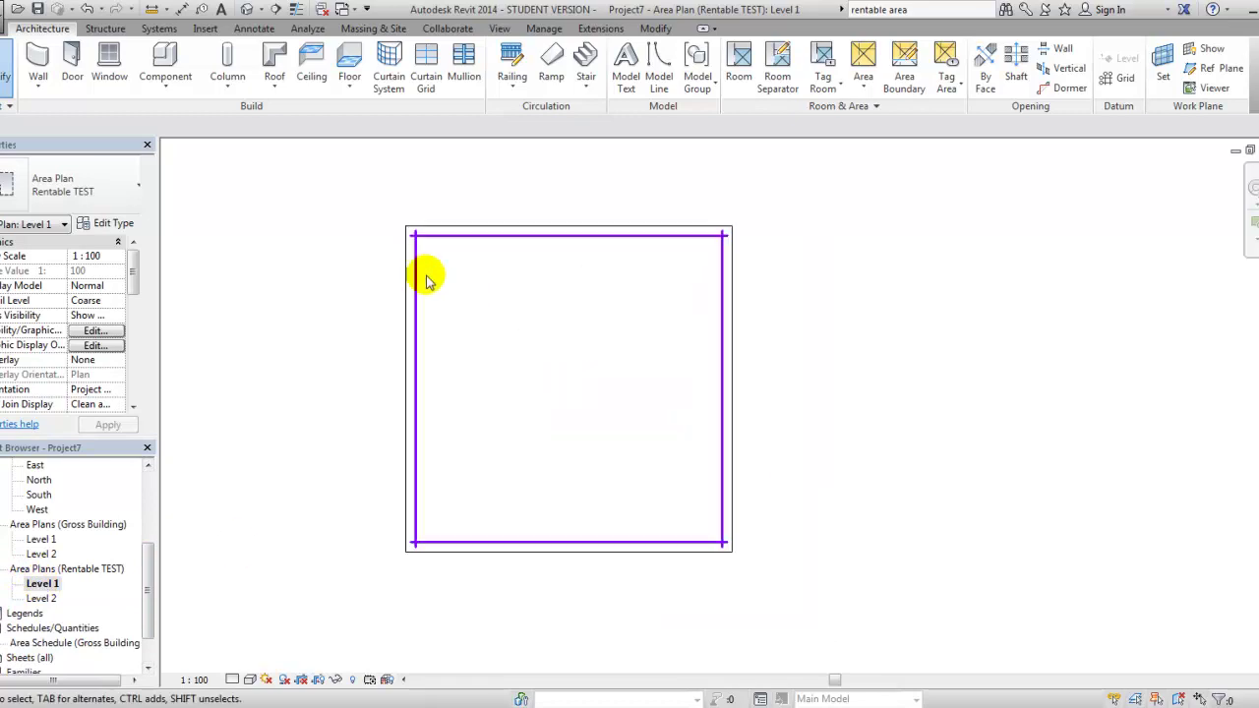
{"action": "left_click", "coordinate": [901, 87]}
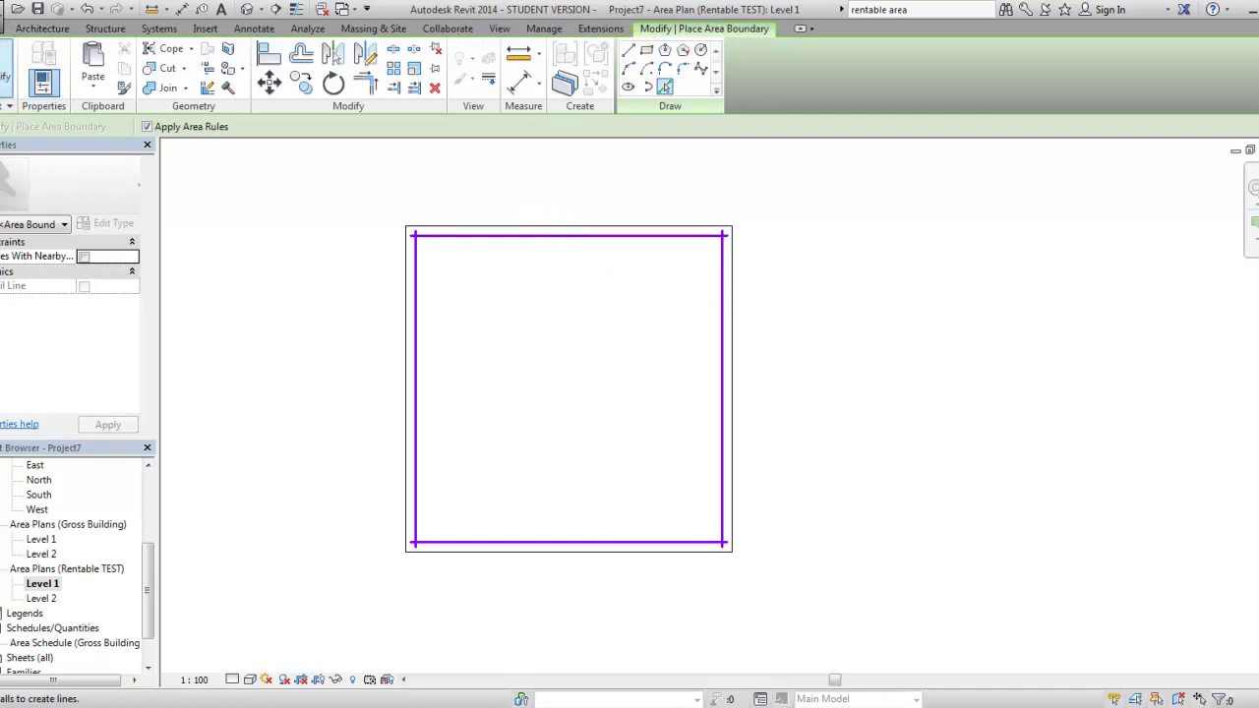
{"action": "left_click", "coordinate": [30, 29]}
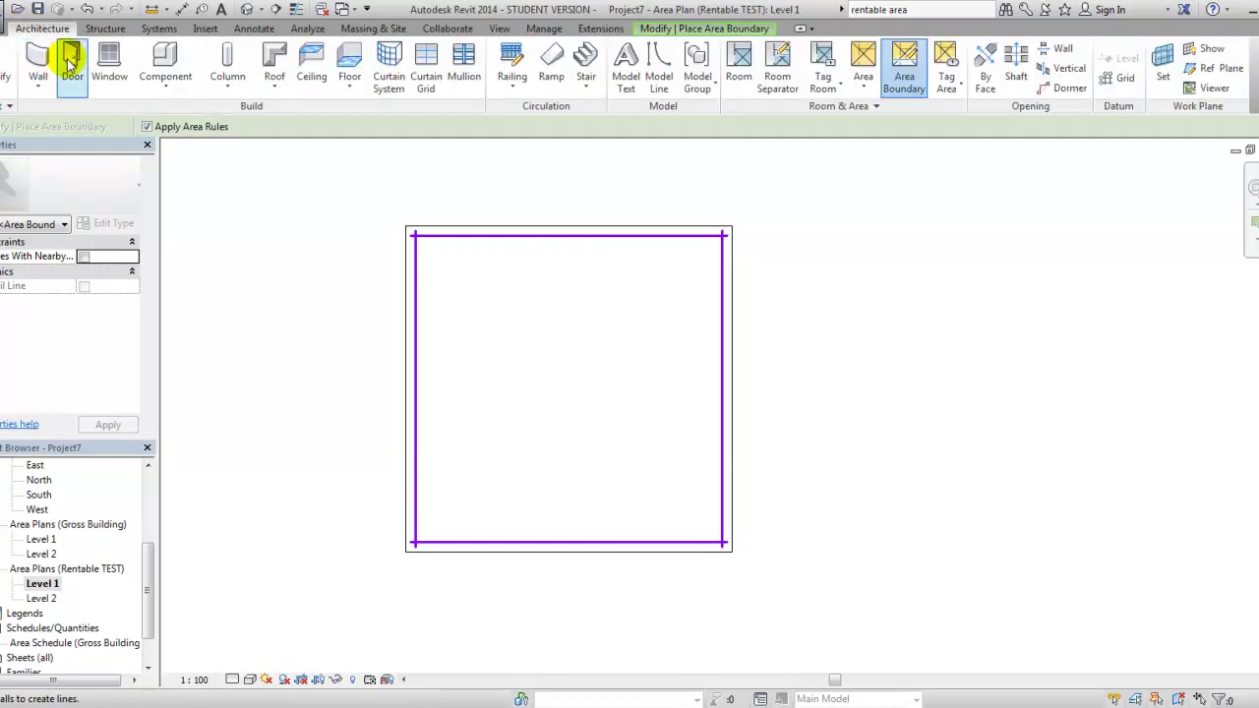
- Draw a top-to-bottom dividing wall and a cross wall from the left wall to it
{"action": "left_click", "coordinate": [31, 57]}
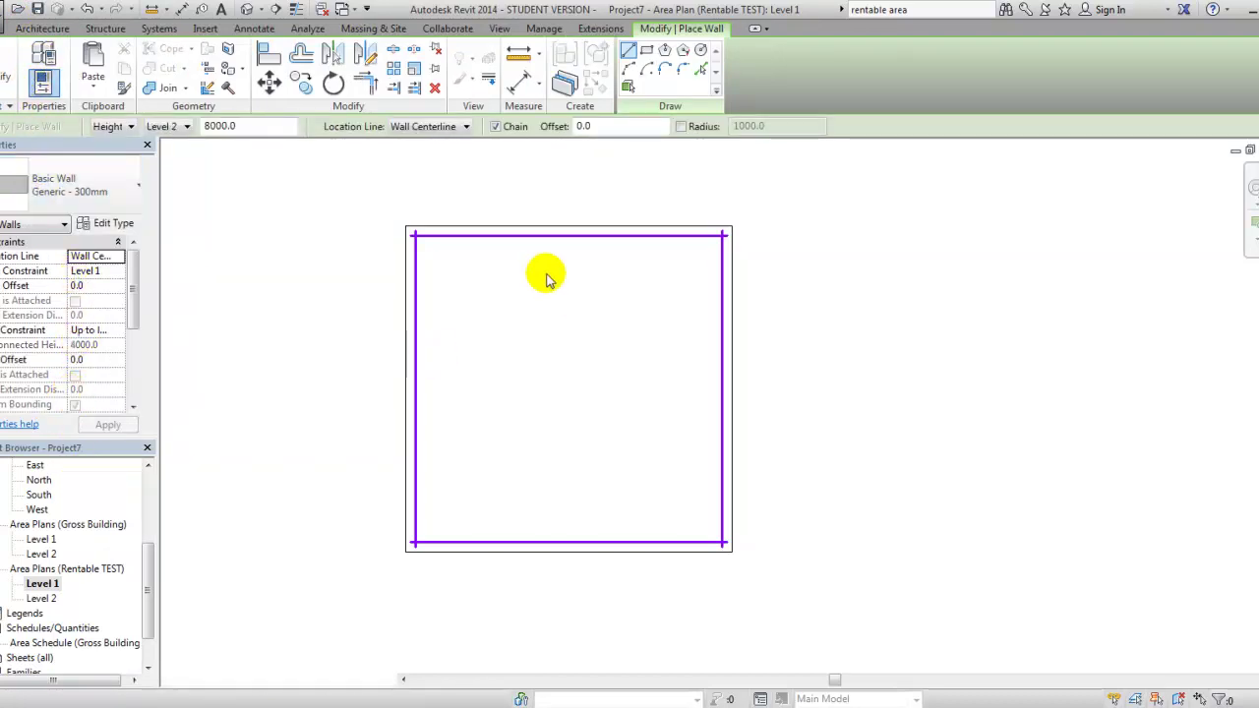
{"action": "left_click", "coordinate": [543, 233]}
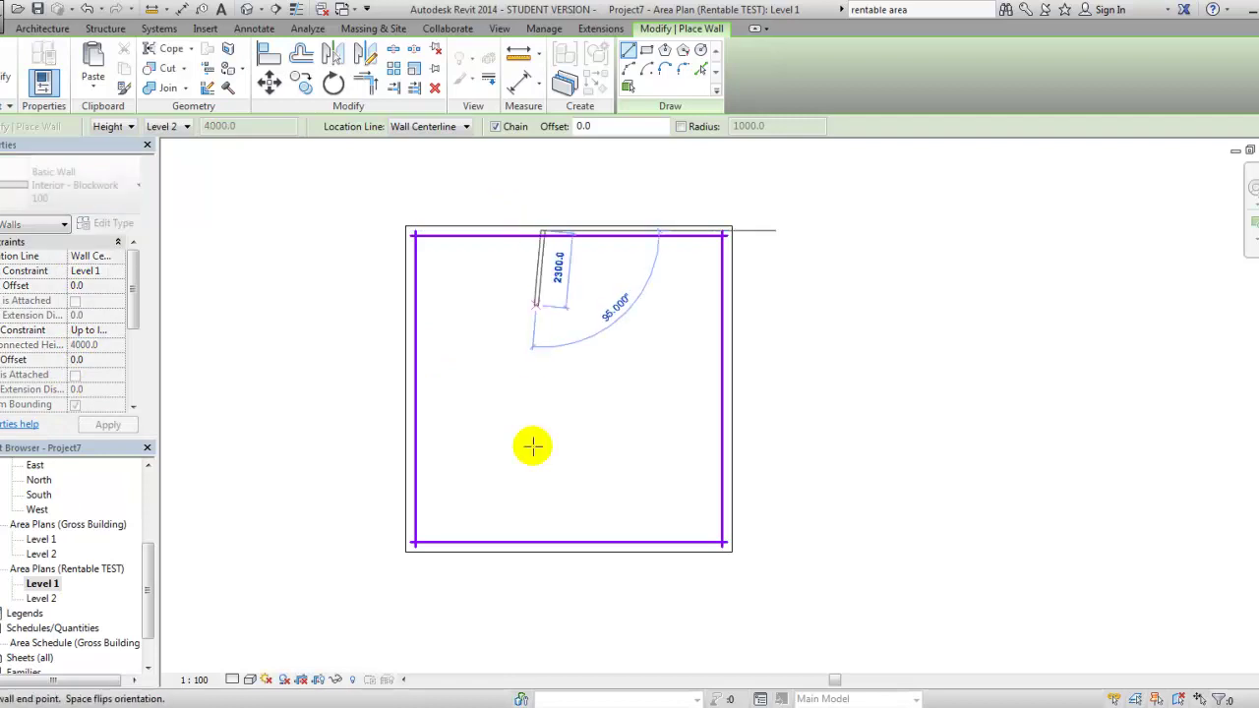
{"action": "left_click", "coordinate": [542, 544]}
{"action": "key", "text": "Escape"}
{"action": "left_click", "coordinate": [411, 394]}
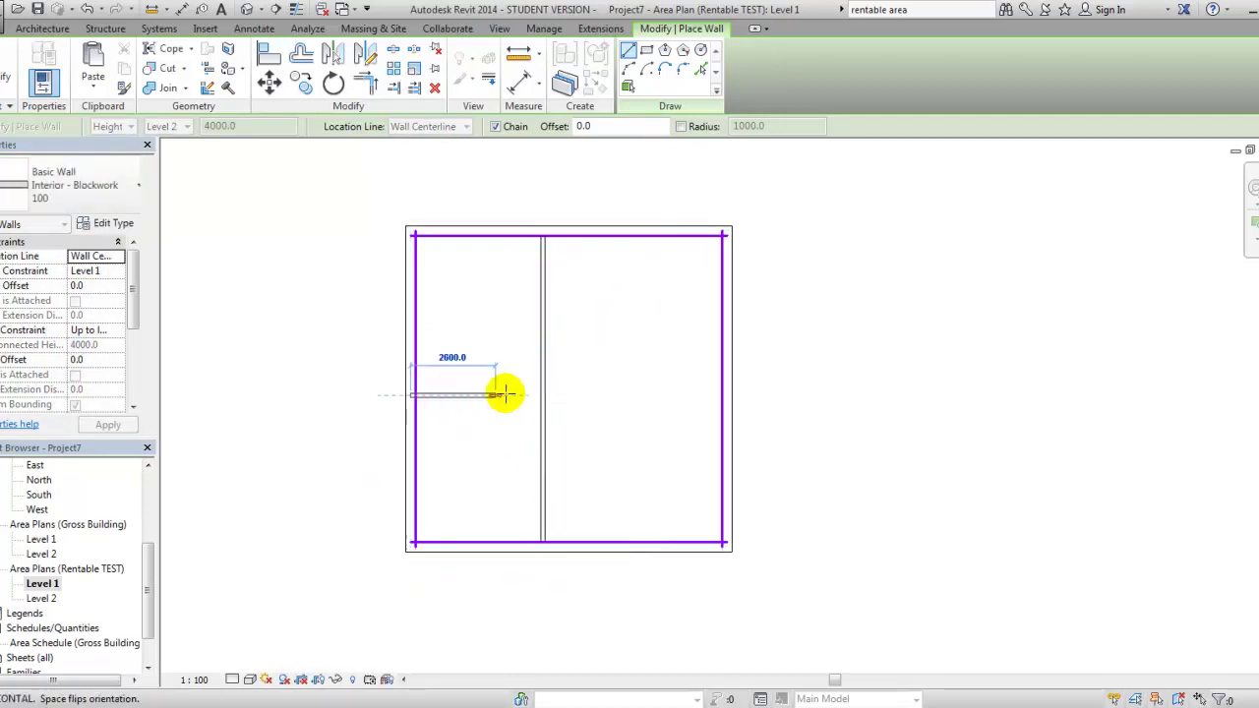
{"action": "left_click", "coordinate": [540, 393]}
{"action": "key", "text": "Escape"}
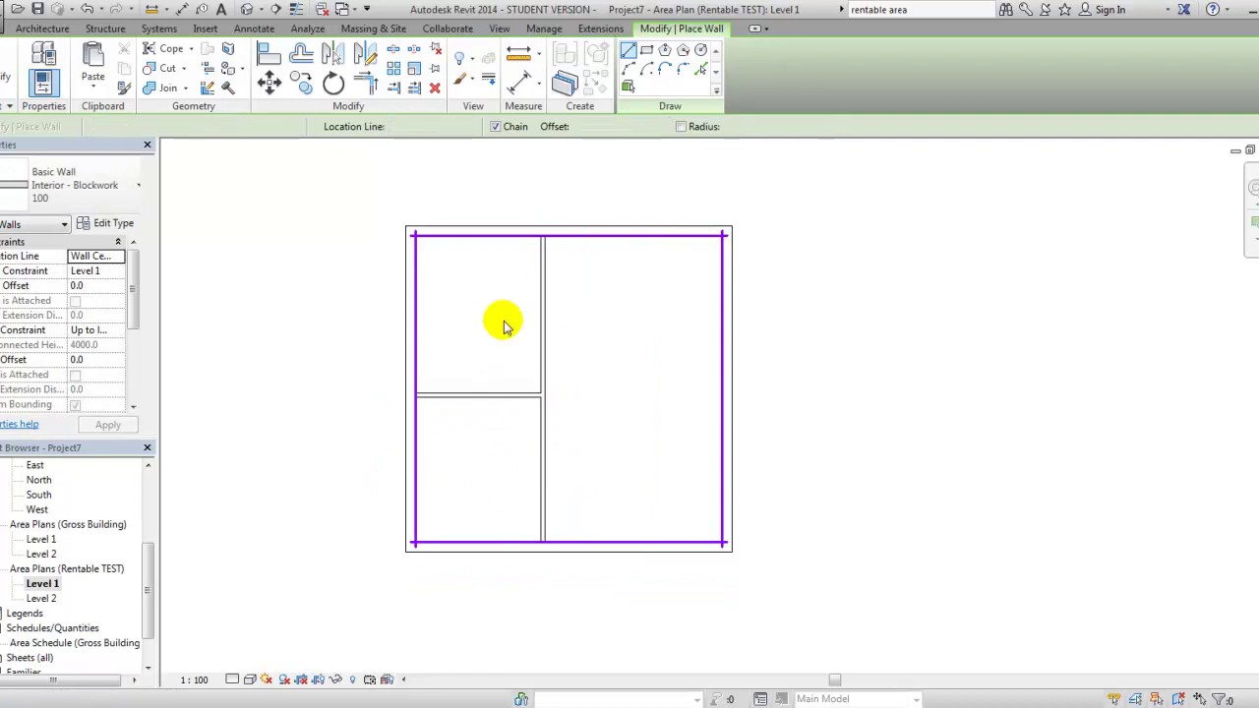
{"action": "key", "text": "Escape"}
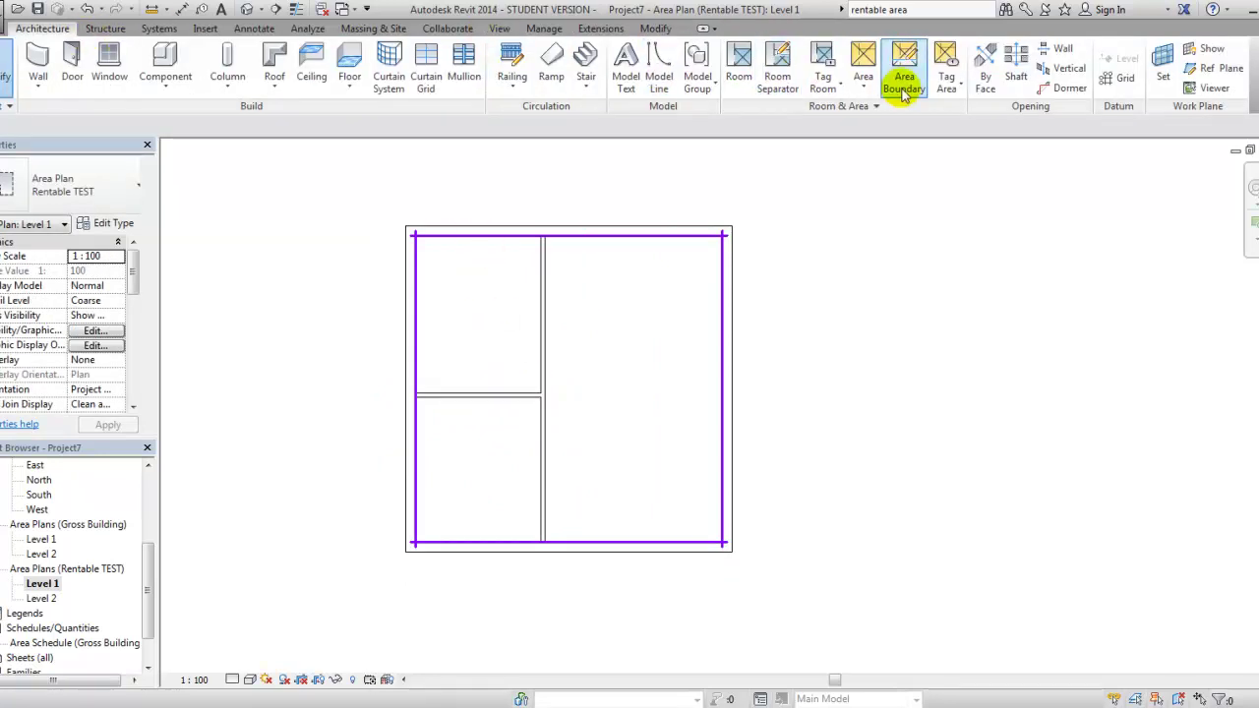
- Trace straight area boundary lines along the middle wall and the left cross wall
{"action": "left_click", "coordinate": [899, 81]}
{"action": "left_click", "coordinate": [627, 54]}
{"action": "left_click", "coordinate": [542, 233]}
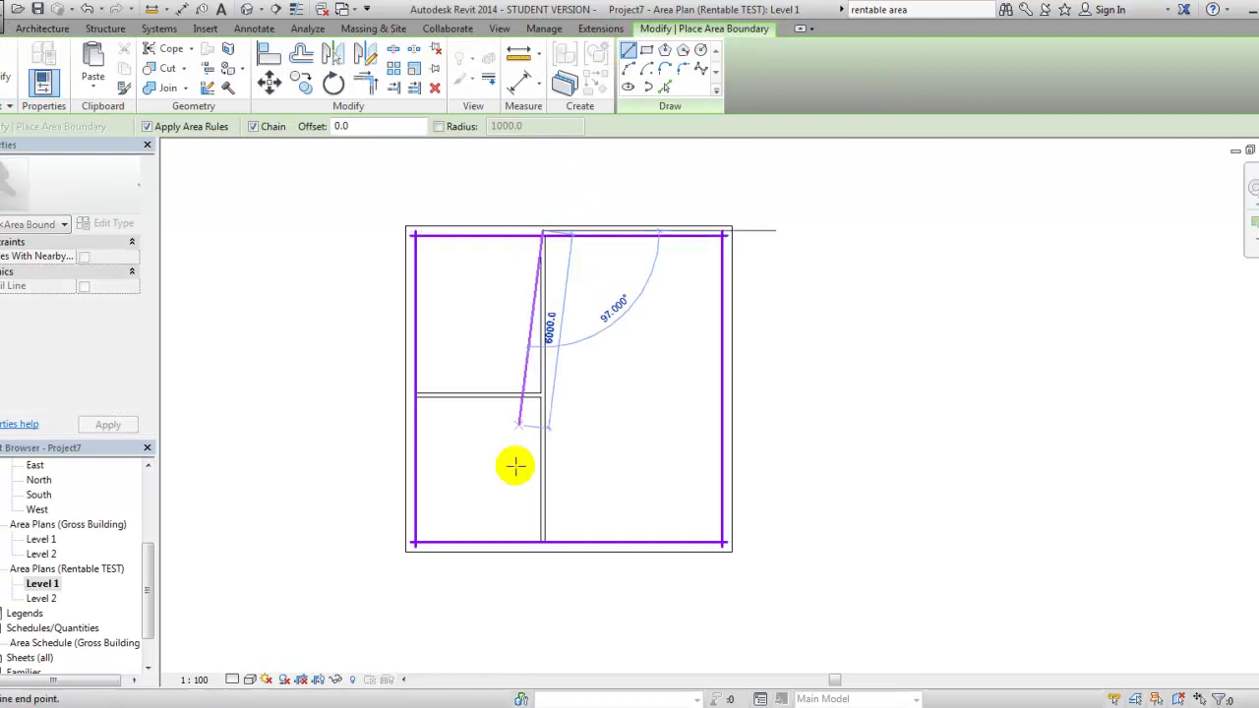
{"action": "scroll", "coordinate": [536, 497], "scroll_direction": "up", "scroll_amount": 3}
{"action": "left_click", "coordinate": [549, 583]}
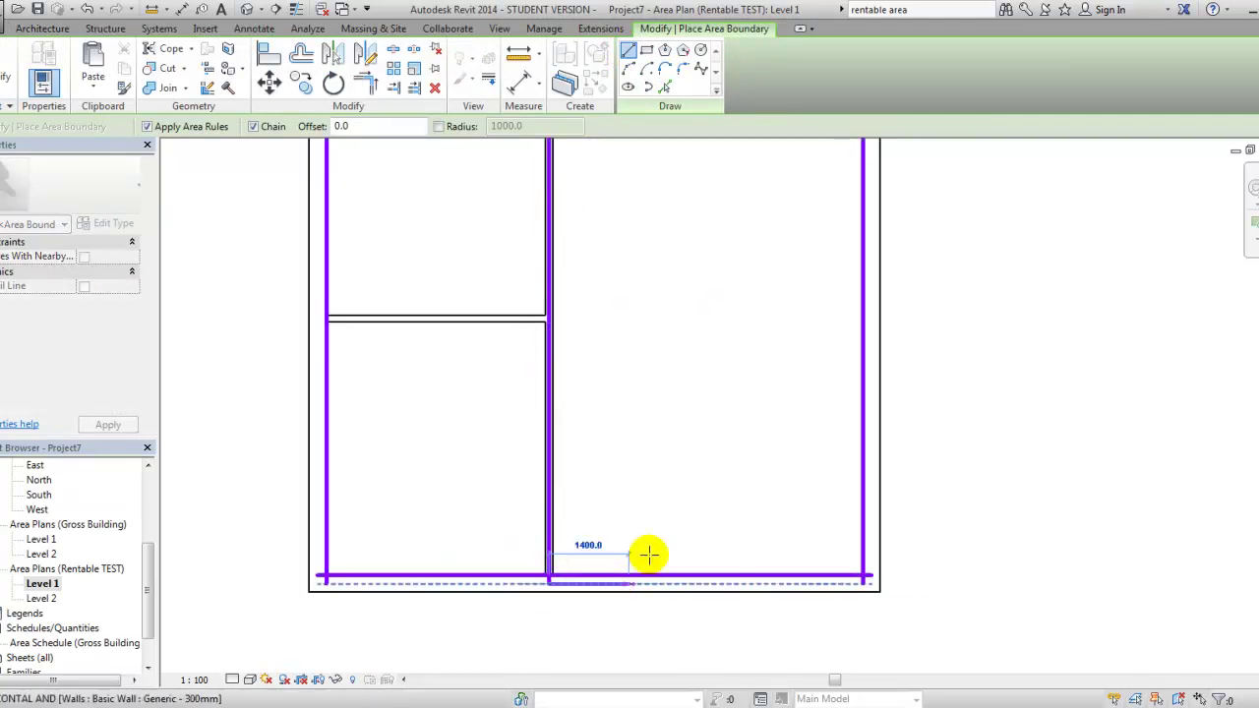
{"action": "left_click", "coordinate": [548, 318]}
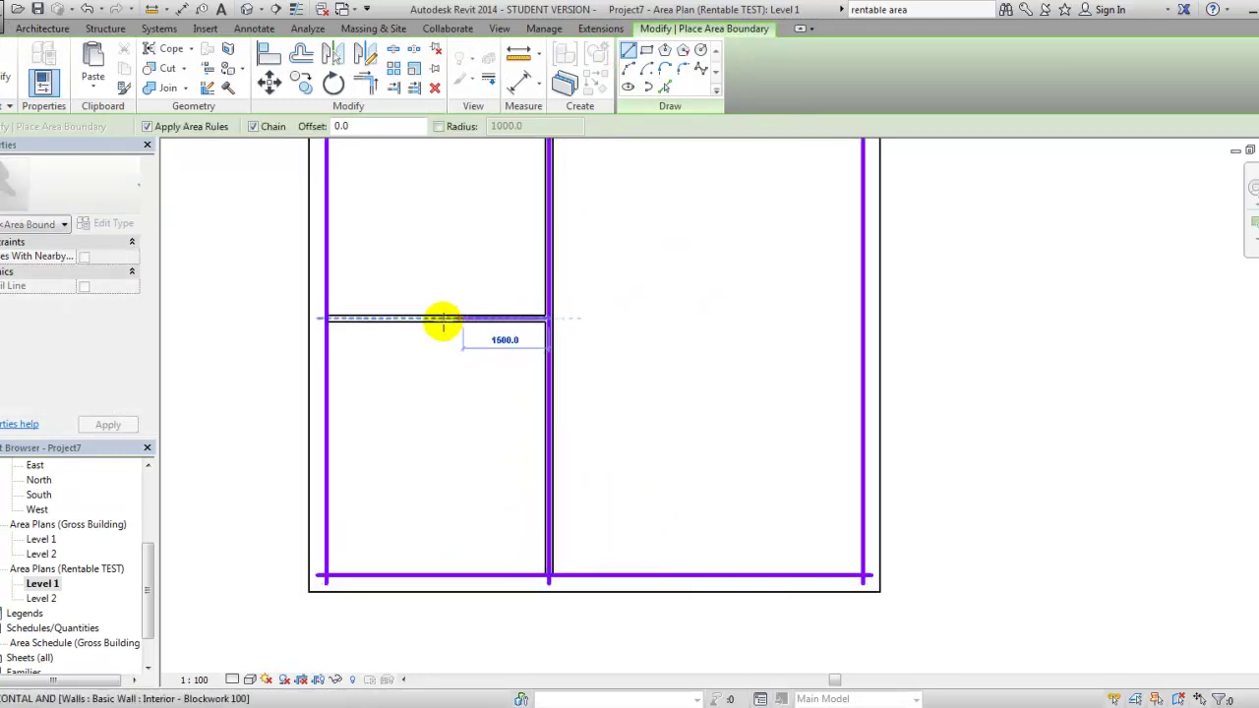
{"action": "left_click", "coordinate": [324, 318]}
{"action": "key", "text": "Escape"}
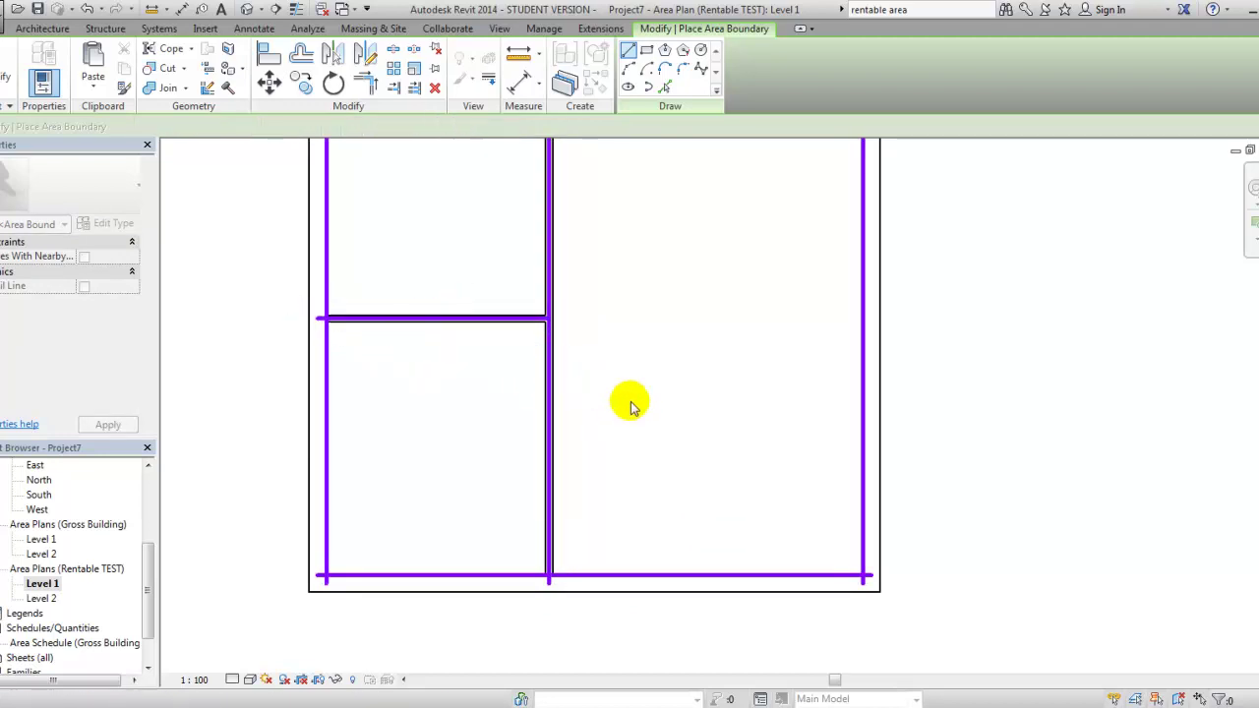
{"action": "key", "text": "Escape"}
{"action": "scroll", "coordinate": [510, 399], "scroll_direction": "down", "scroll_amount": 3}
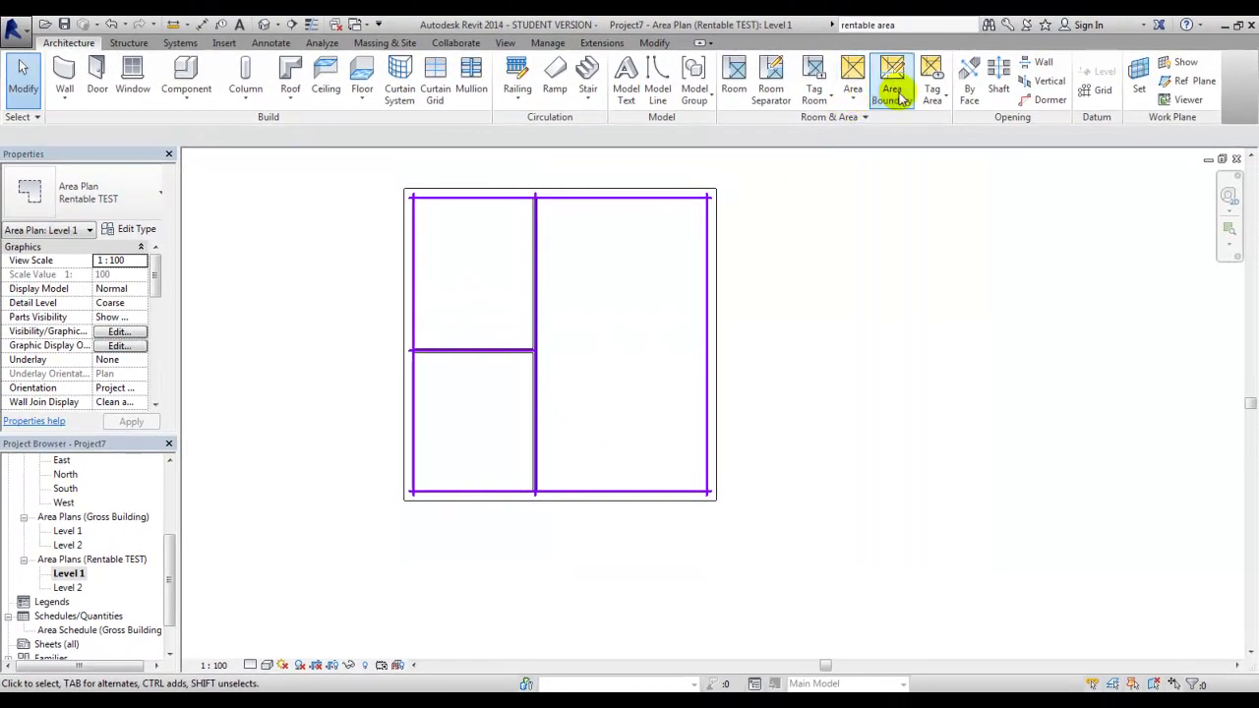
- Place tagged areas in the three Level 1 rooms: top-left, large right and bottom-left
{"action": "left_click", "coordinate": [857, 101]}
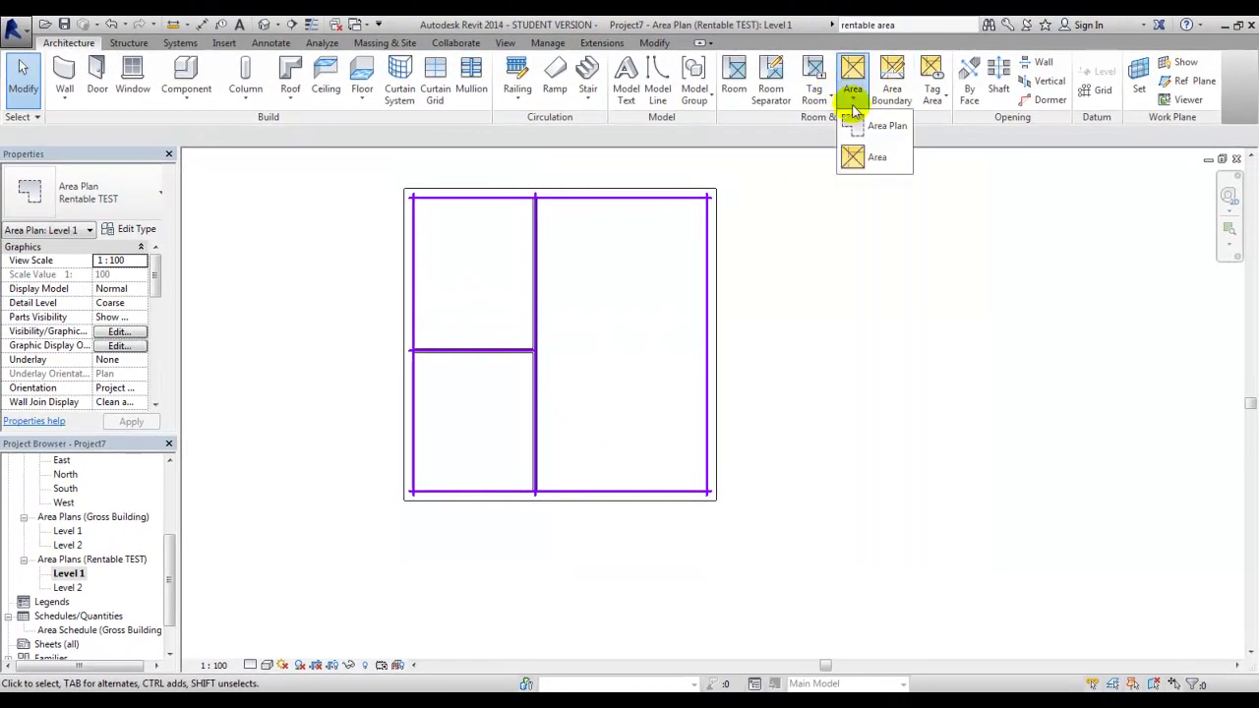
{"action": "left_click", "coordinate": [879, 157]}
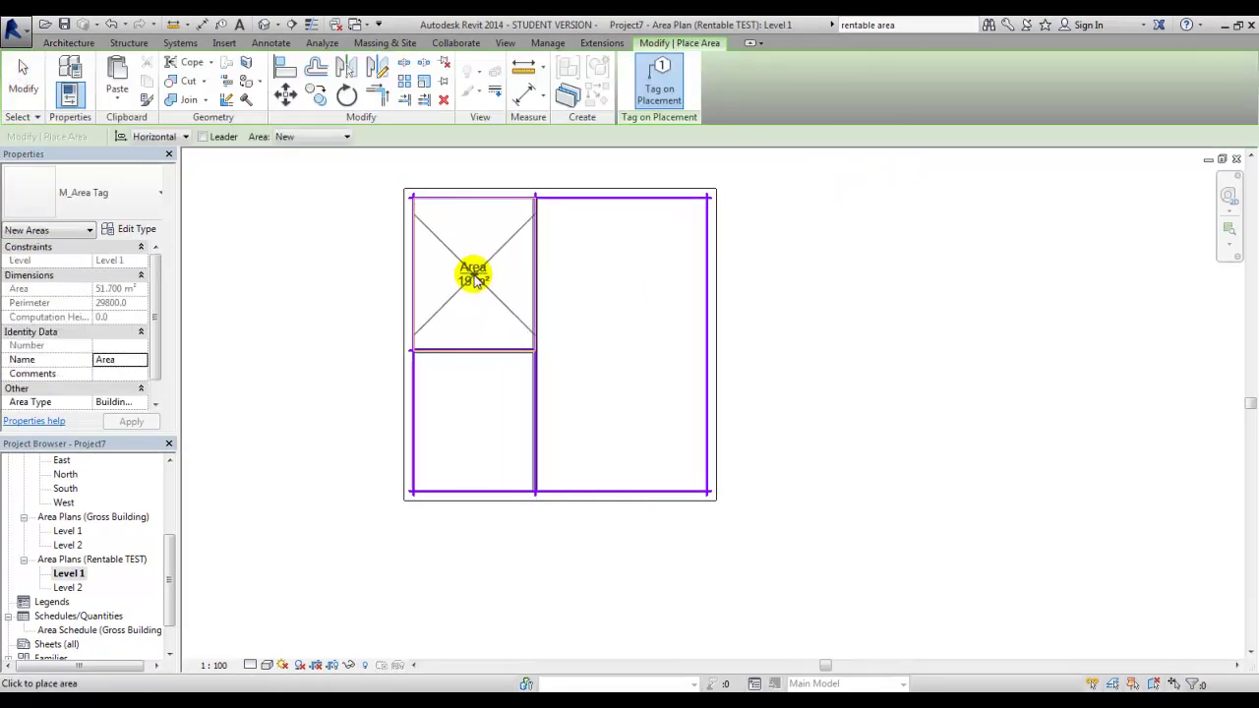
{"action": "left_click", "coordinate": [474, 280]}
{"action": "left_click", "coordinate": [624, 279]}
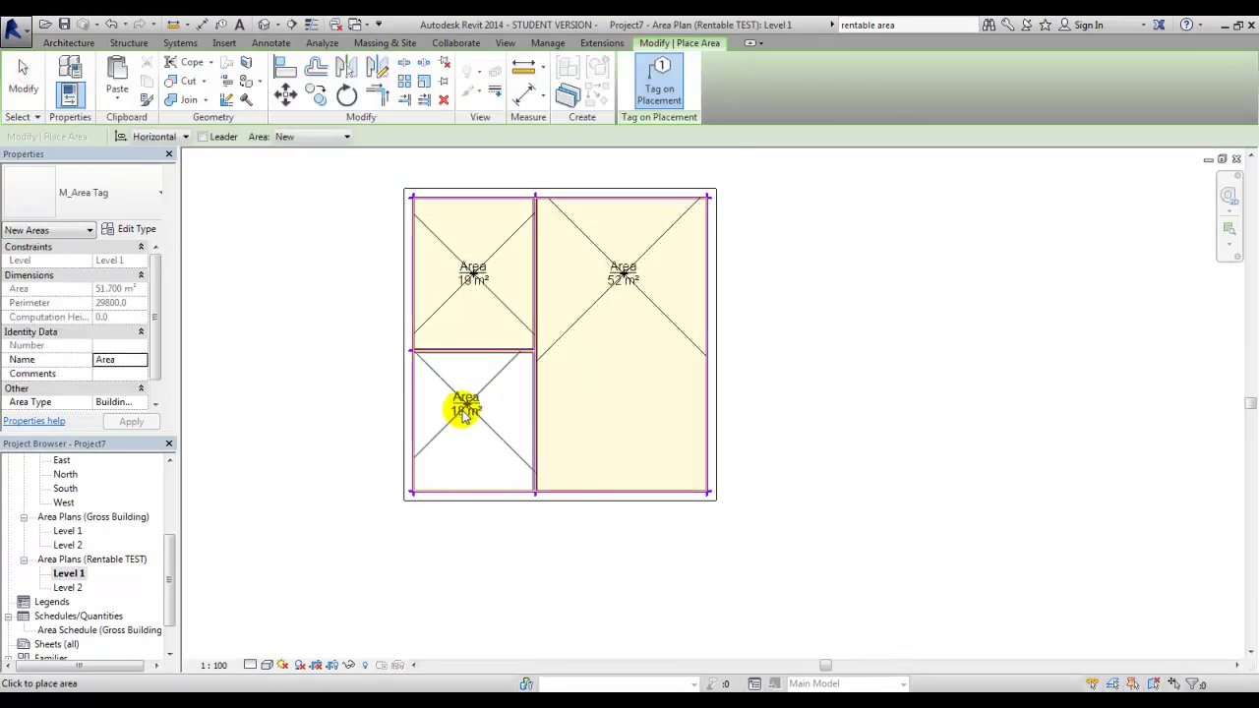
{"action": "left_click", "coordinate": [473, 420]}
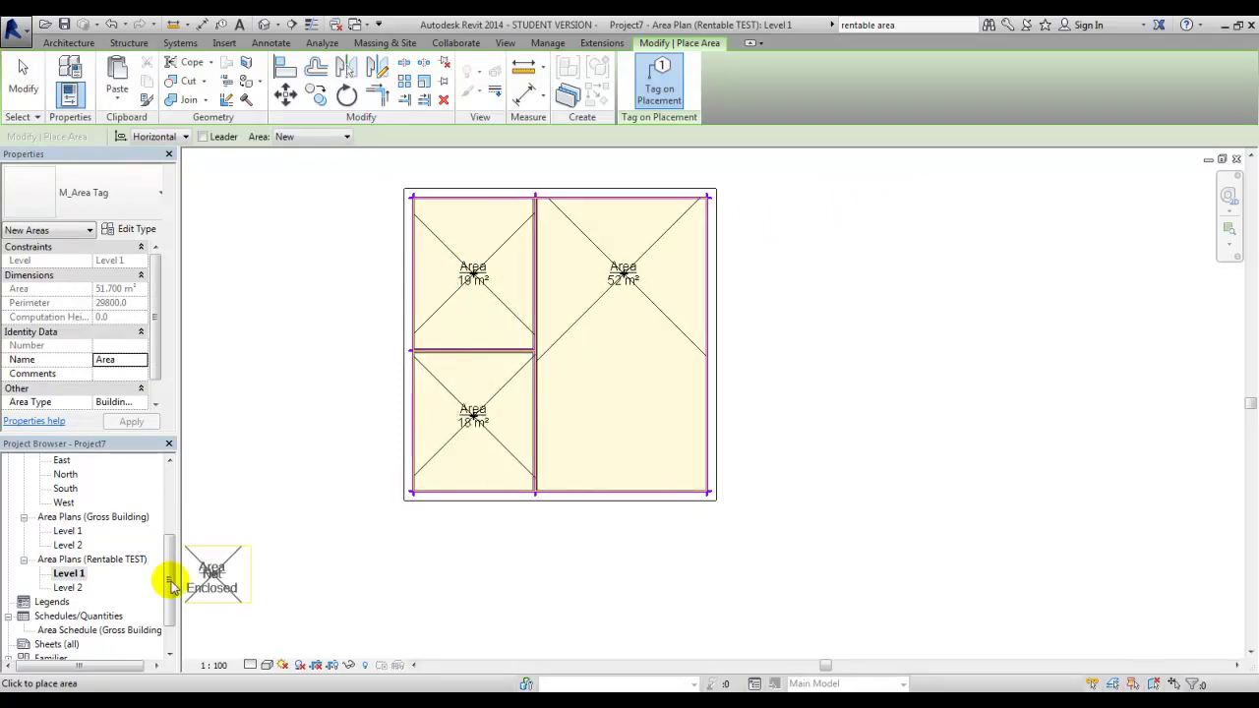
{"action": "left_click", "coordinate": [68, 587]}
- Open the Level 2 rentable plan and place one area inside its boundary
{"action": "double_click", "coordinate": [69, 587]}
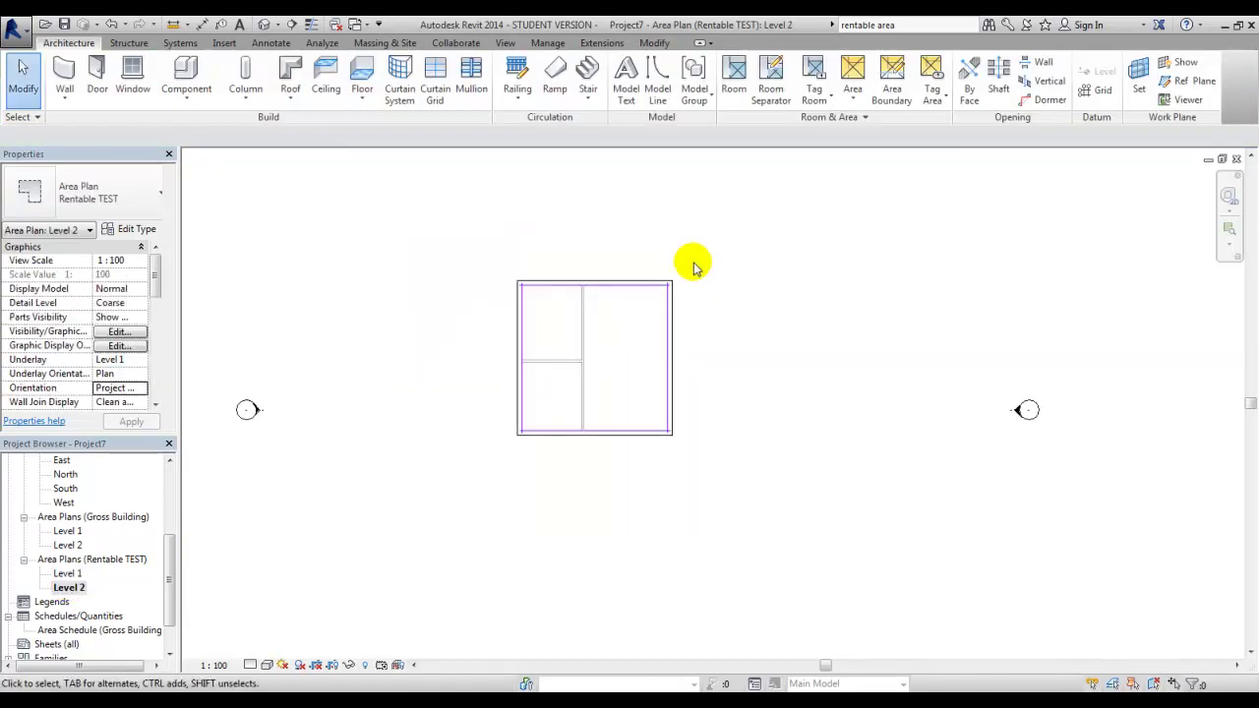
{"action": "left_click", "coordinate": [858, 101]}
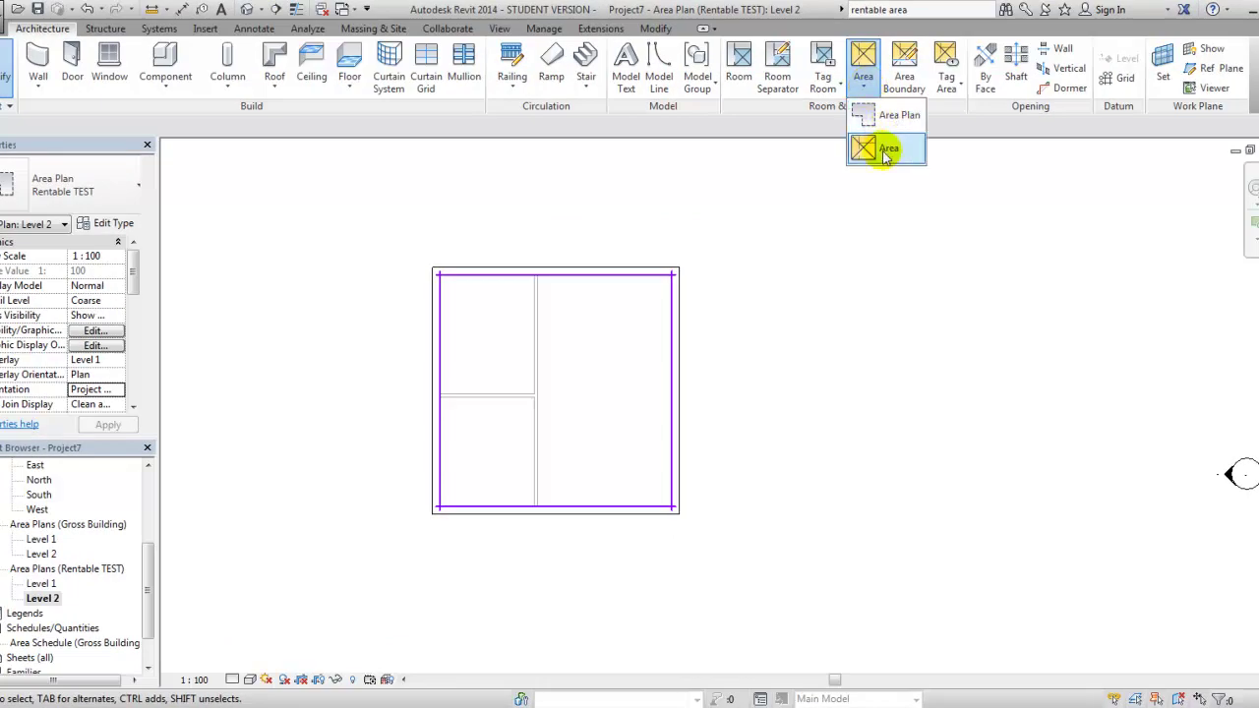
{"action": "left_click", "coordinate": [885, 148]}
{"action": "left_click", "coordinate": [549, 387]}
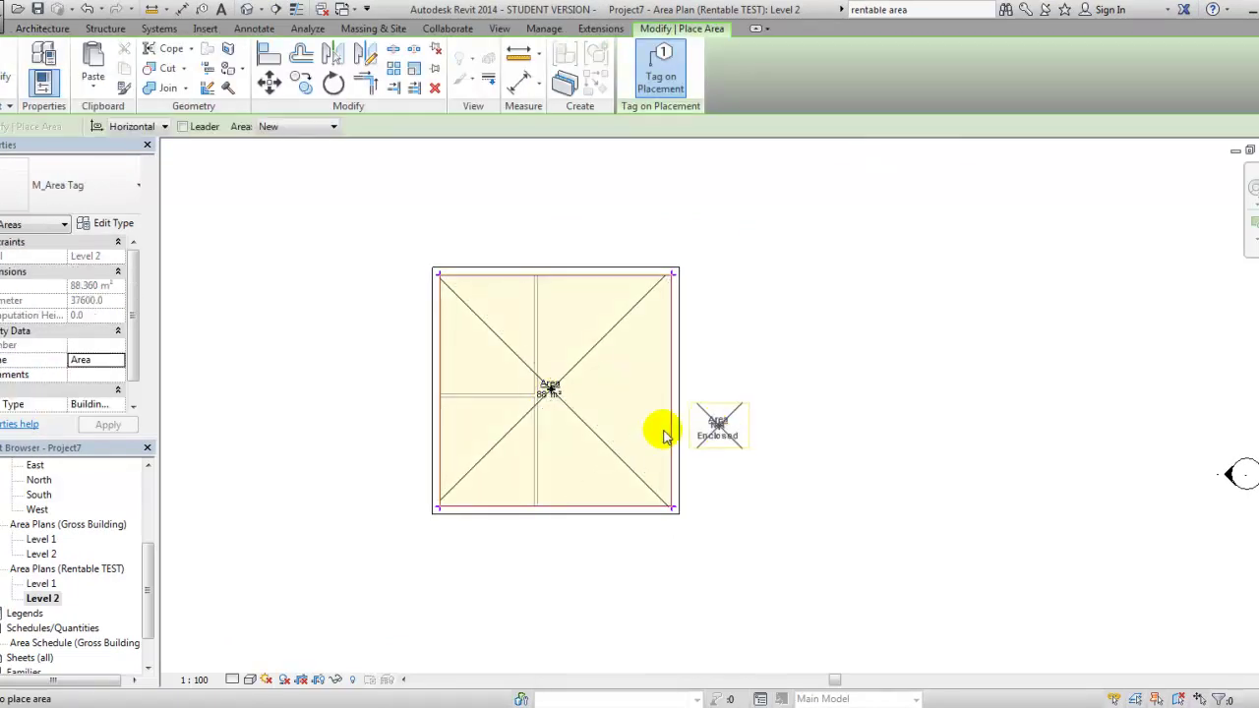
{"action": "key", "text": "Escape"}
{"action": "key", "text": "Escape"}
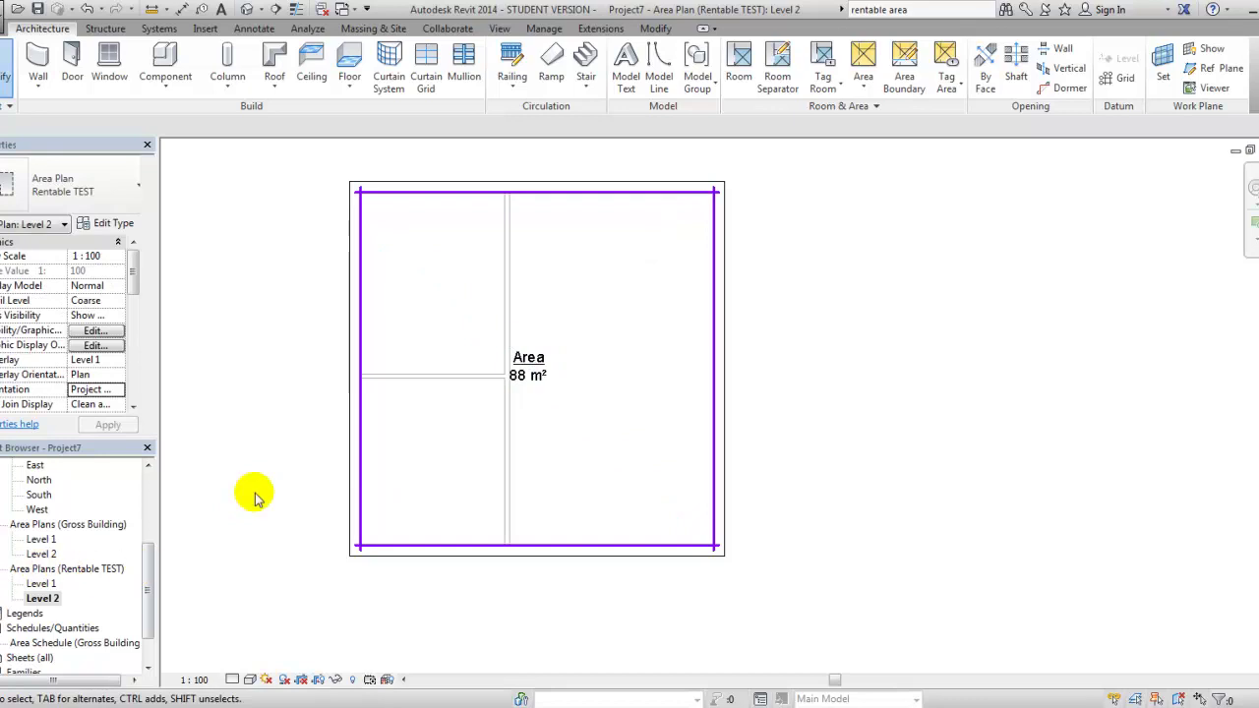
- Start a new schedule for the Areas (Rentable TEST) category
{"action": "left_click", "coordinate": [597, 30]}
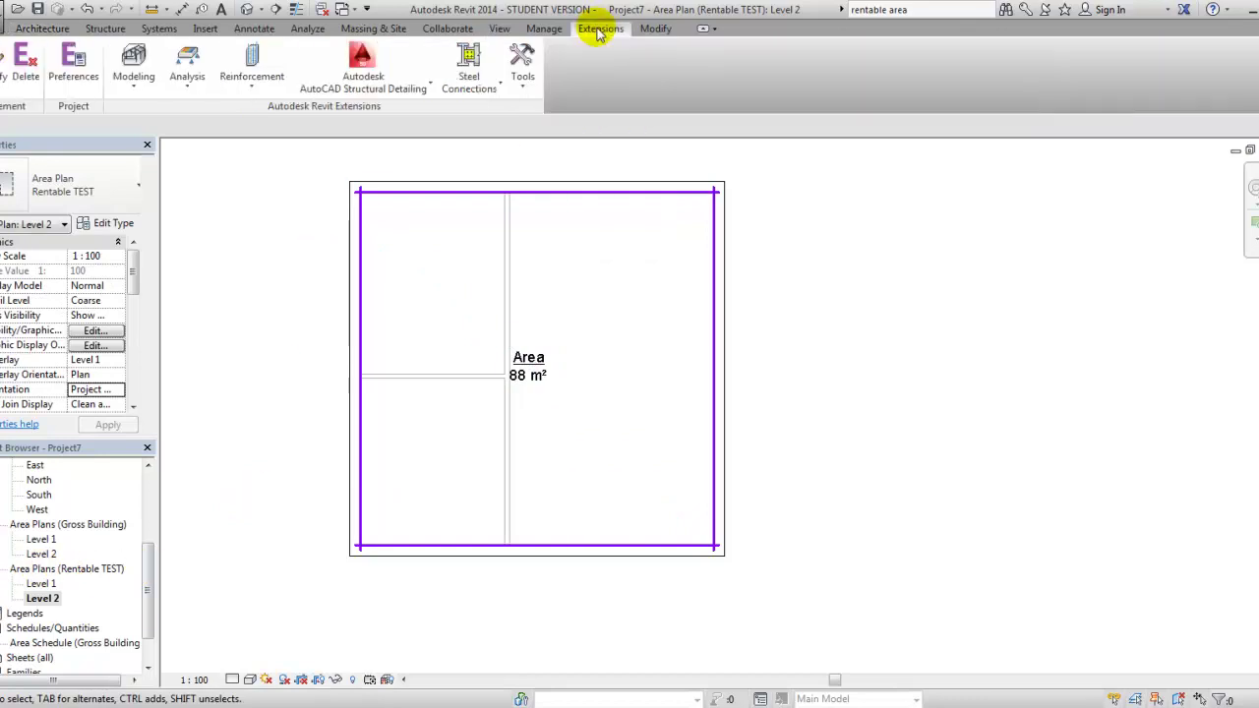
{"action": "left_click", "coordinate": [498, 29]}
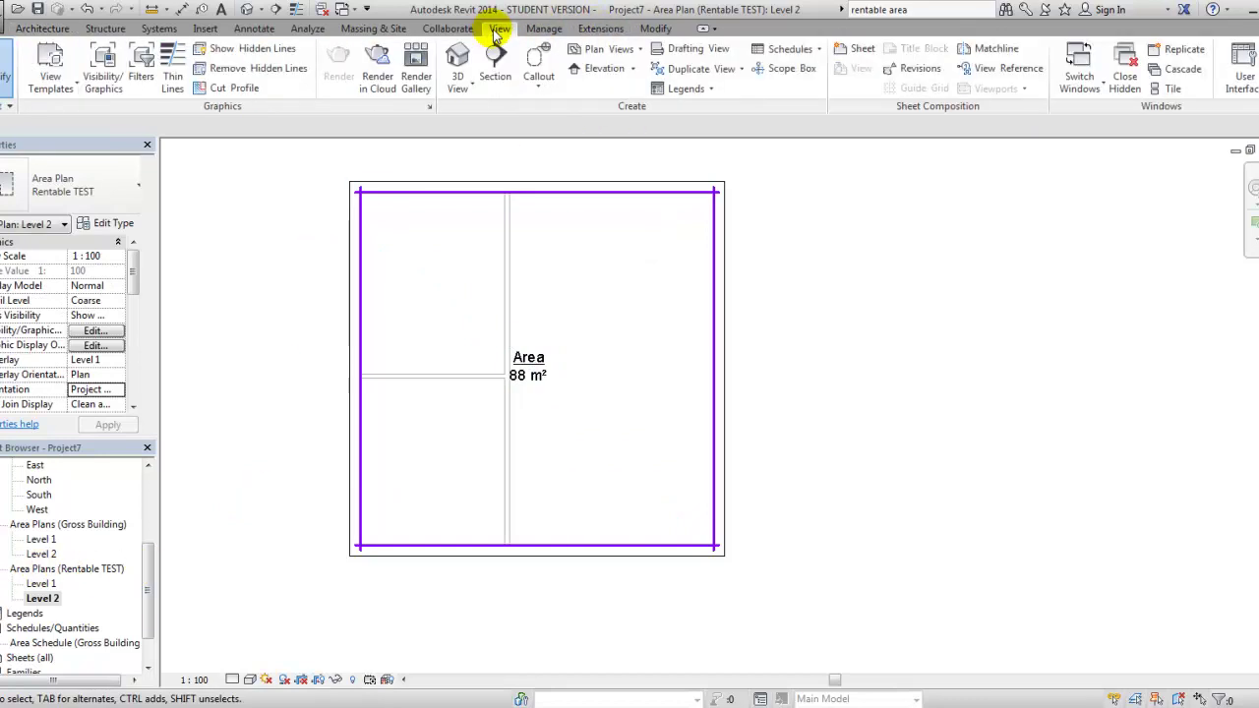
{"action": "left_click", "coordinate": [792, 49]}
{"action": "left_click", "coordinate": [797, 74]}
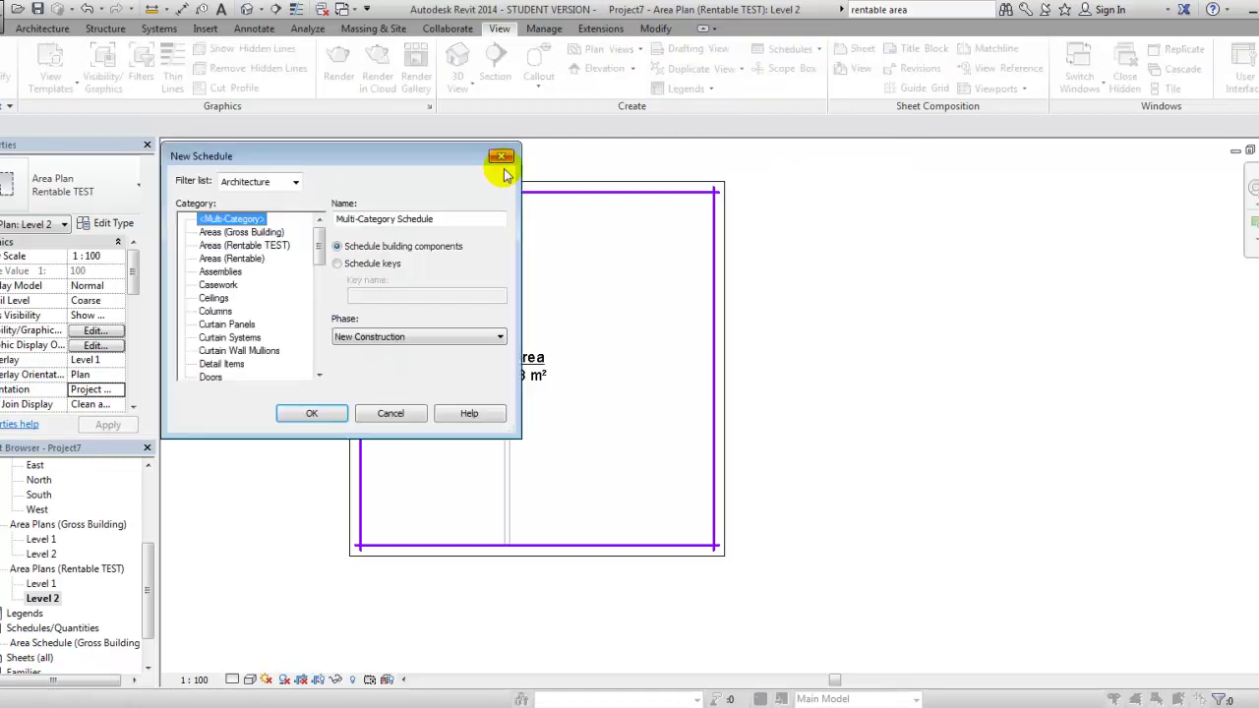
{"action": "left_click", "coordinate": [261, 245]}
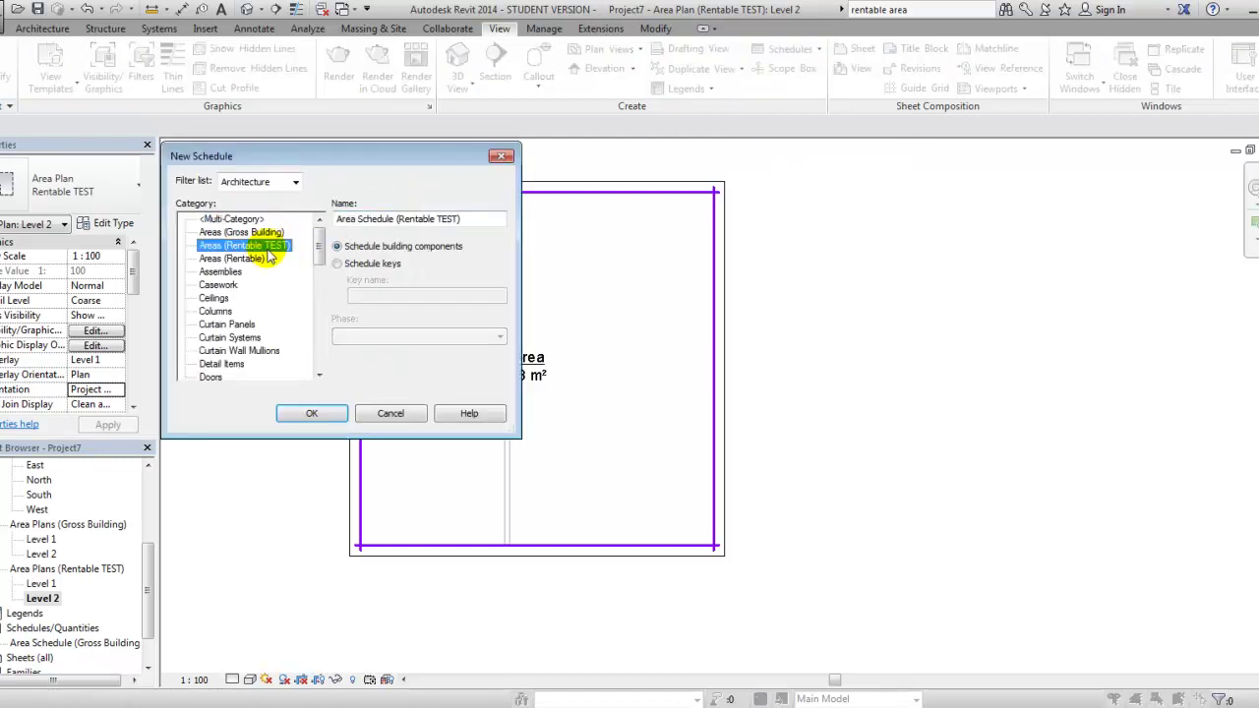
{"action": "left_click", "coordinate": [313, 414]}
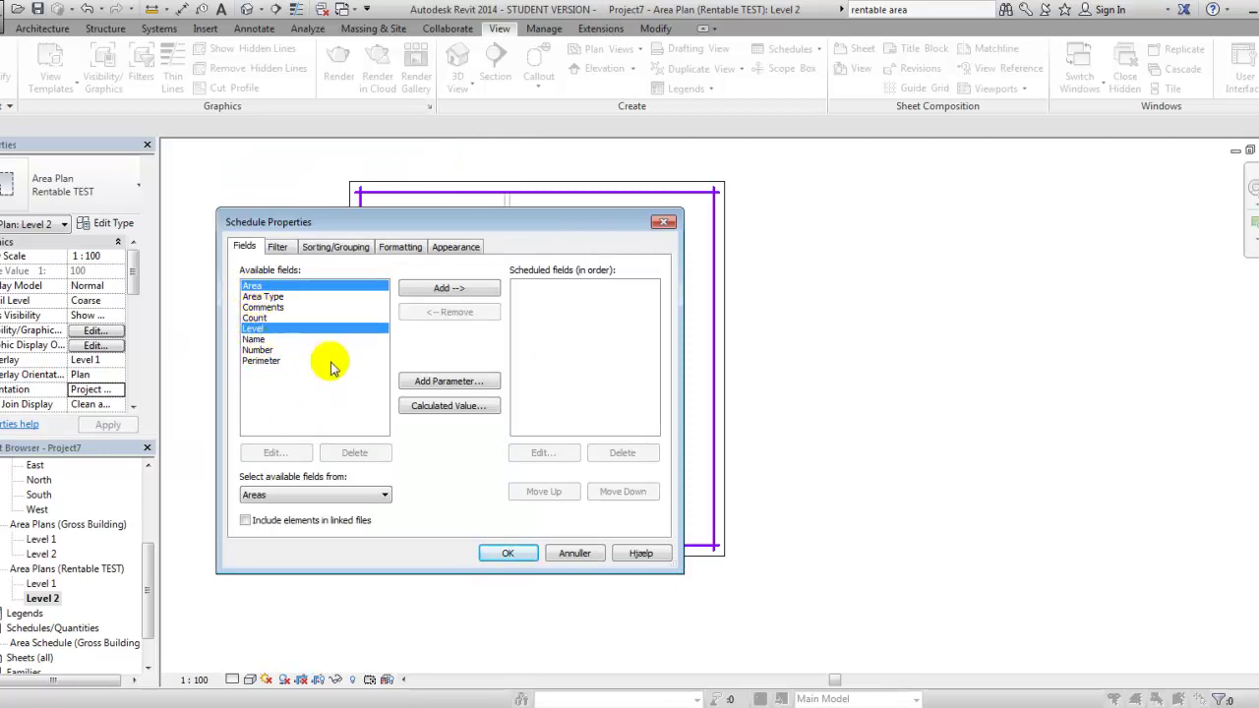
- Add the Name, Area and Level fields with Name as the first column, and create the schedule
{"action": "left_click", "coordinate": [258, 339], "text": "ctrl"}
{"action": "left_click", "coordinate": [448, 287]}
{"action": "left_click", "coordinate": [532, 308]}
{"action": "double_click", "coordinate": [544, 491]}
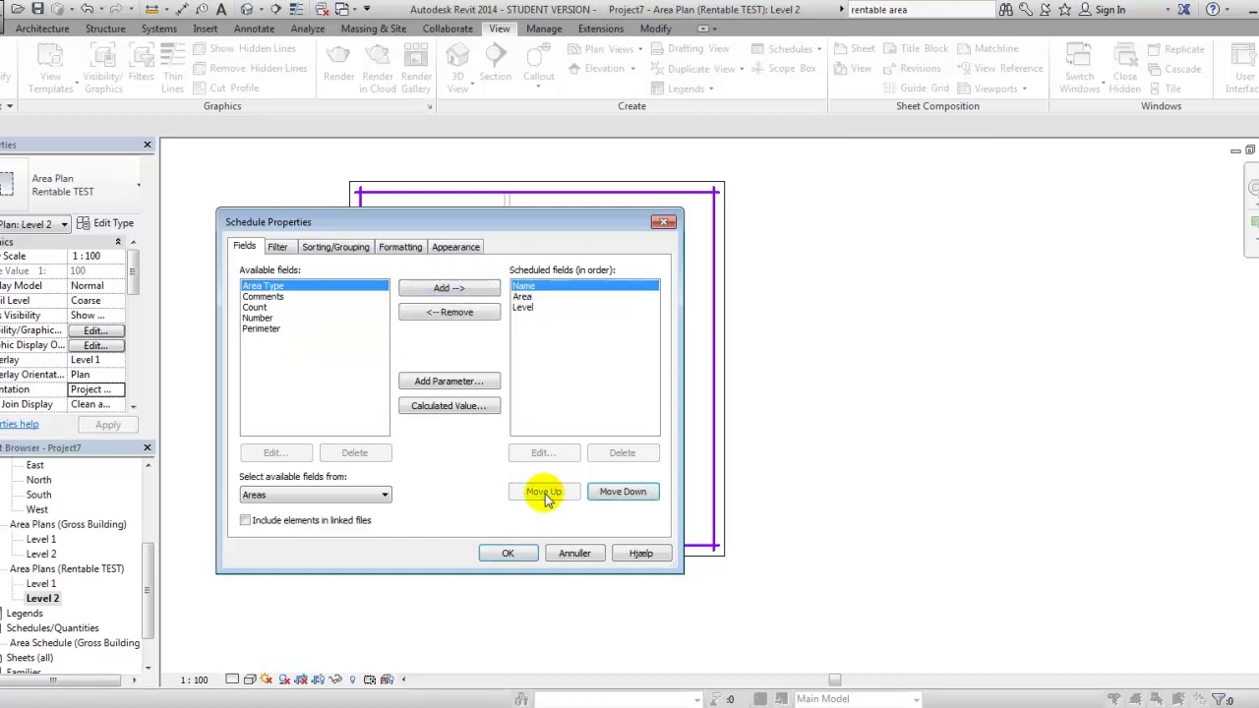
{"action": "left_click", "coordinate": [503, 553]}
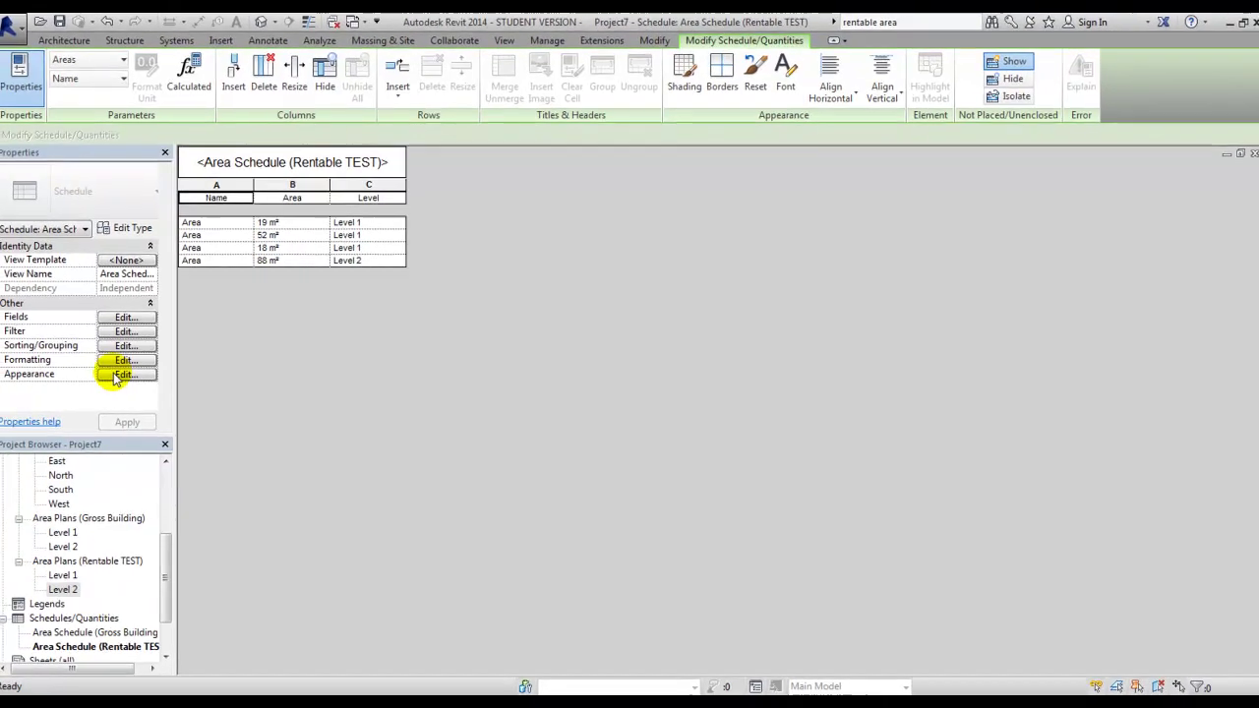
- Open the Level 1 rentable plan and set the 18 m² area's type to Office Area
{"action": "double_click", "coordinate": [67, 574]}
{"action": "left_click", "coordinate": [512, 383]}
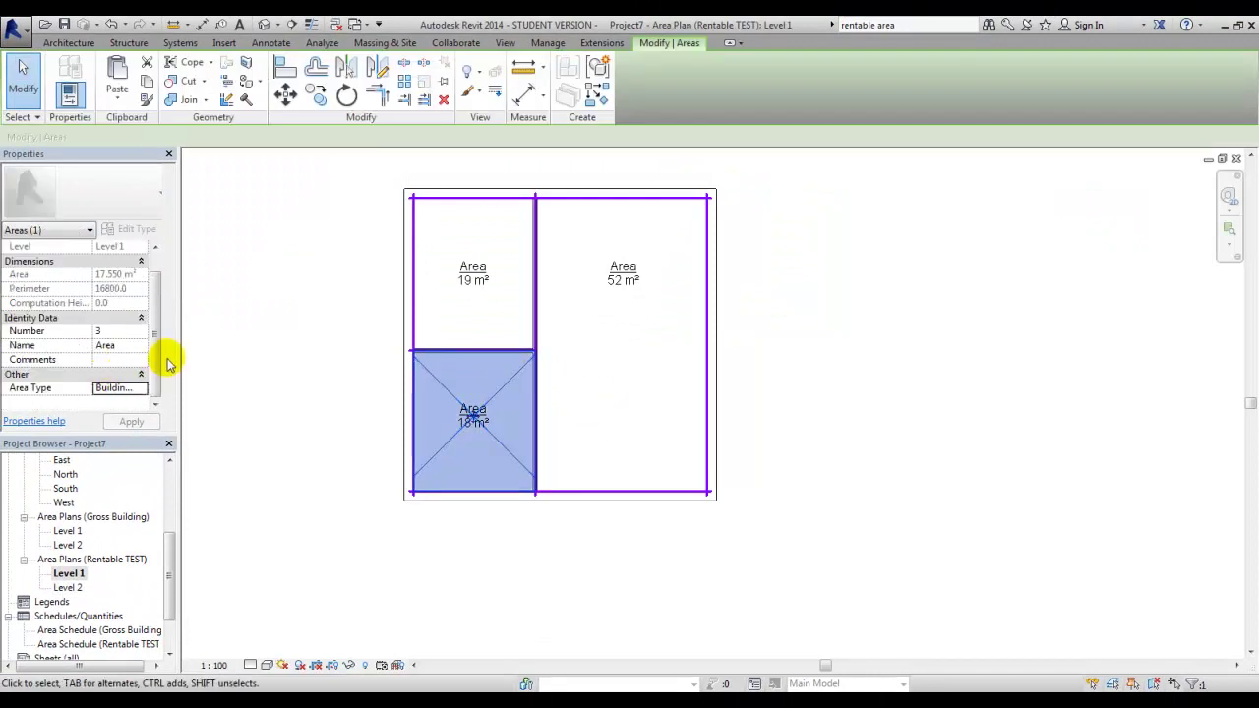
{"action": "left_click", "coordinate": [100, 389]}
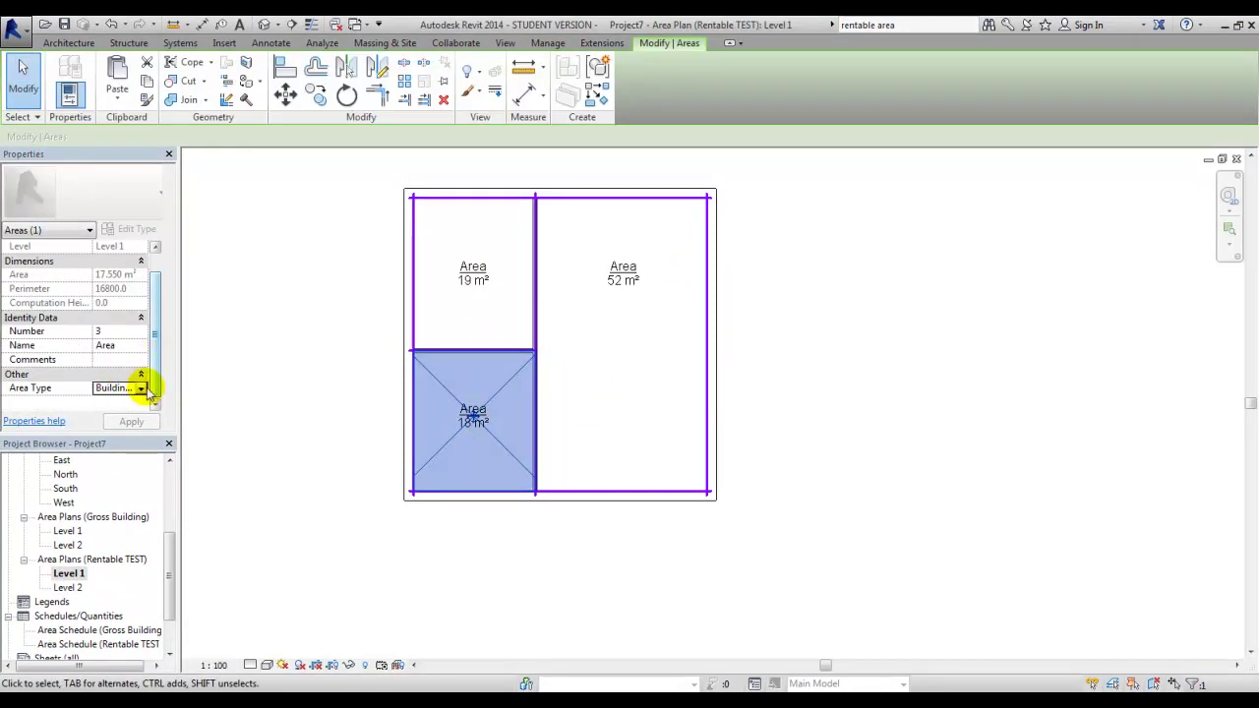
{"action": "left_click", "coordinate": [145, 387]}
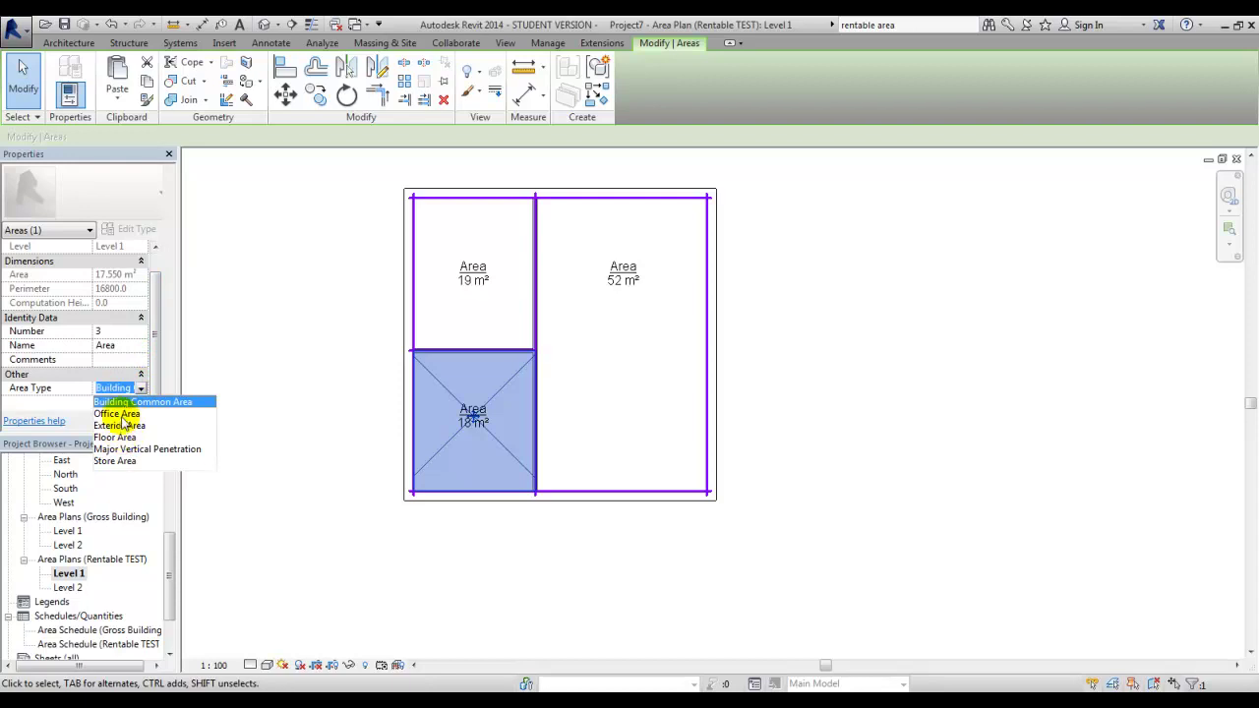
{"action": "left_click", "coordinate": [113, 414]}
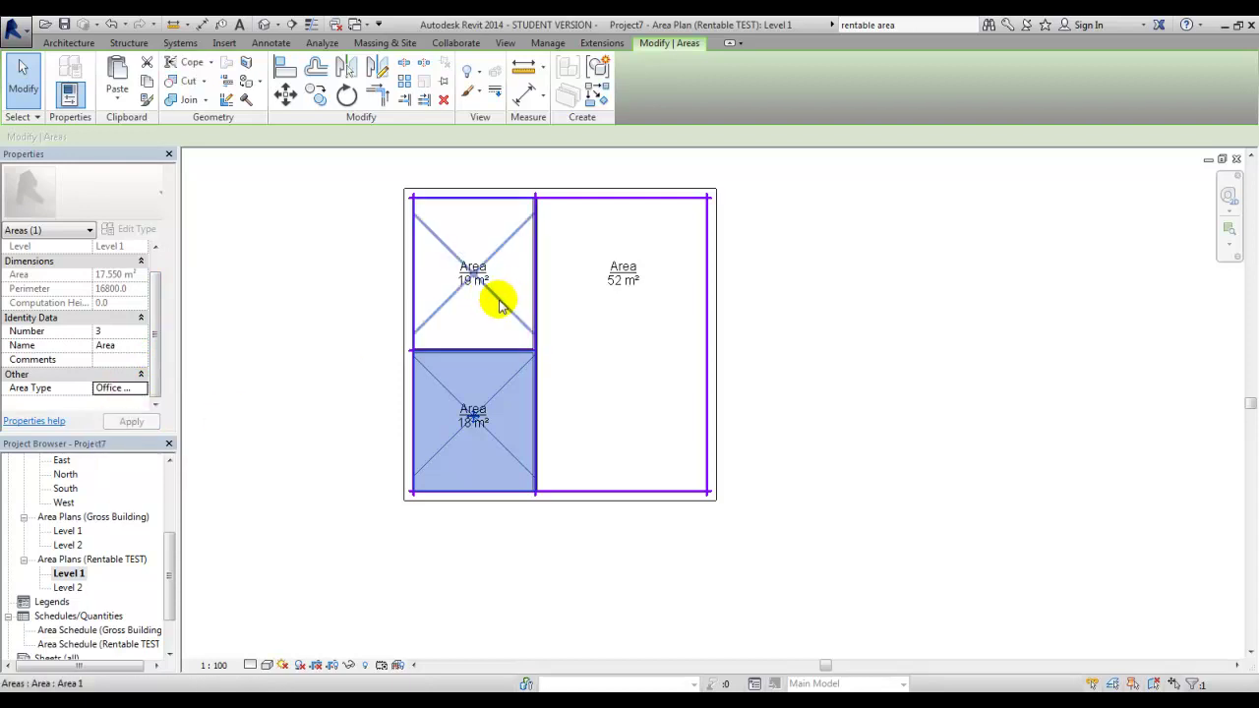
- Set the 19 m² area's type to Floor Area and recheck the 18 m² area
{"action": "left_click", "coordinate": [500, 305]}
{"action": "left_click", "coordinate": [127, 387]}
{"action": "left_click", "coordinate": [141, 389]}
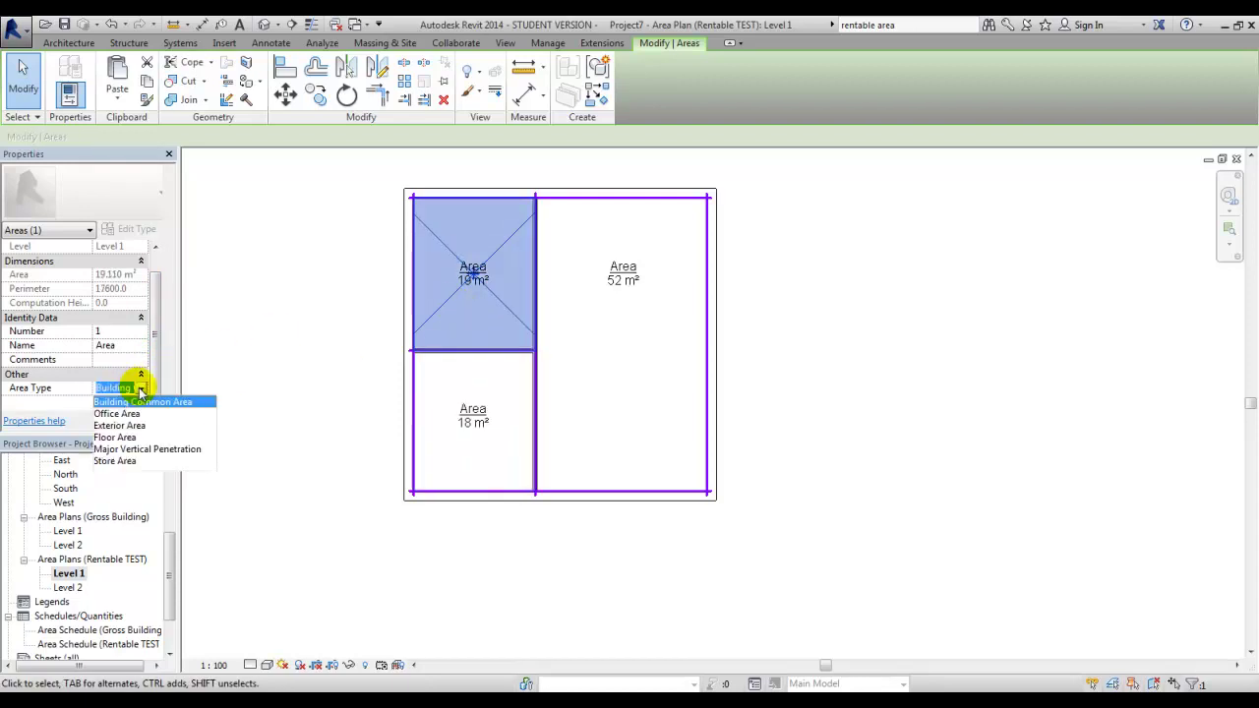
{"action": "left_click", "coordinate": [122, 438]}
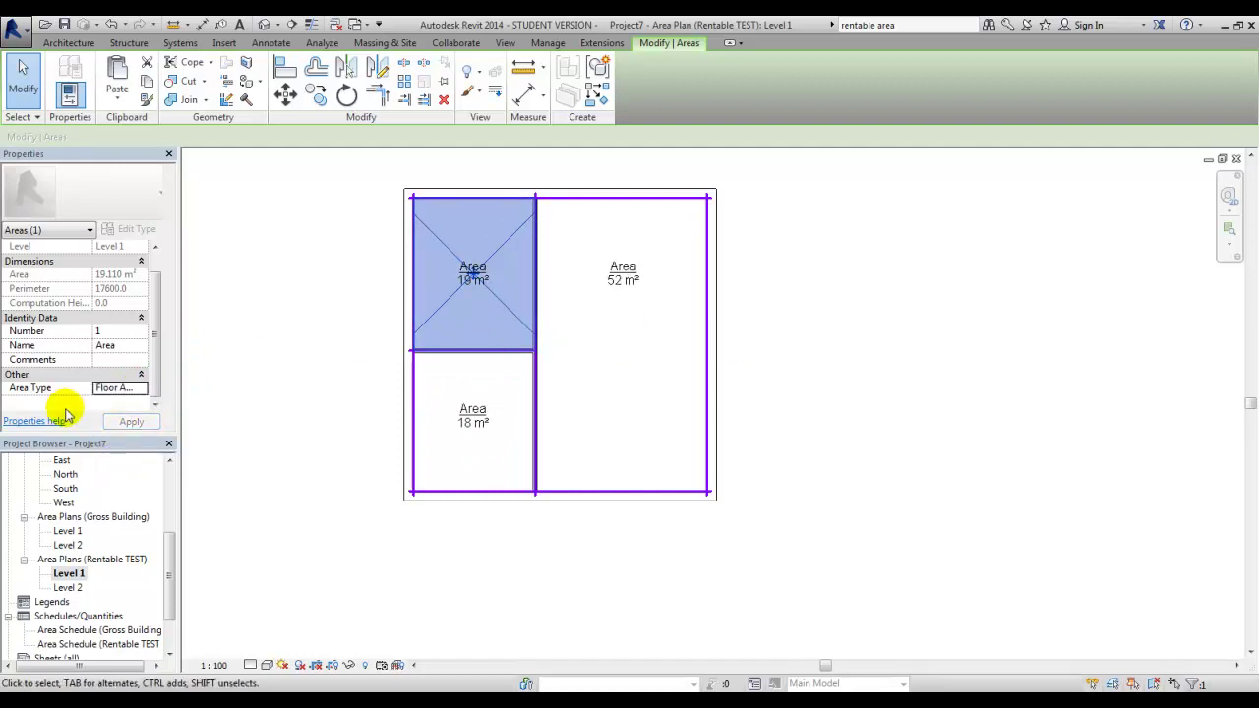
{"action": "left_click", "coordinate": [349, 293]}
{"action": "left_click", "coordinate": [506, 371]}
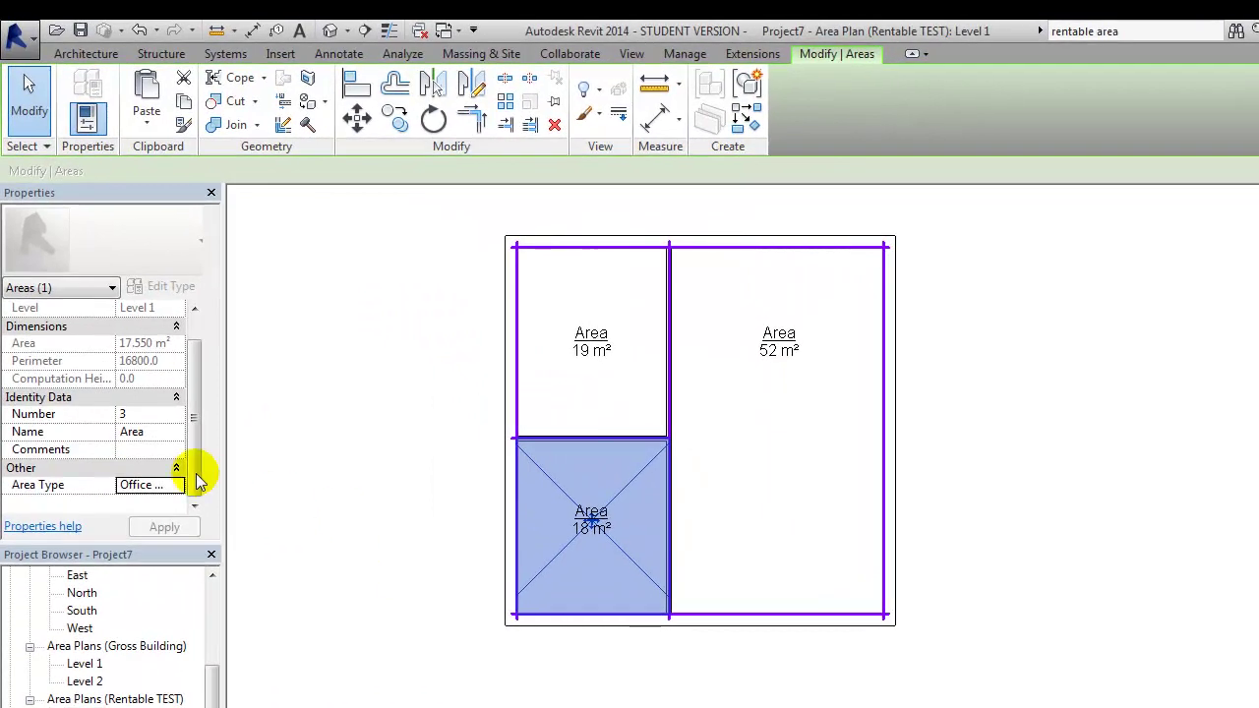
- Apply color scheme Schema 1 (by Area Type) to the Level 1 rentable plan
{"action": "key", "text": "Escape"}
{"action": "left_click", "coordinate": [157, 434]}
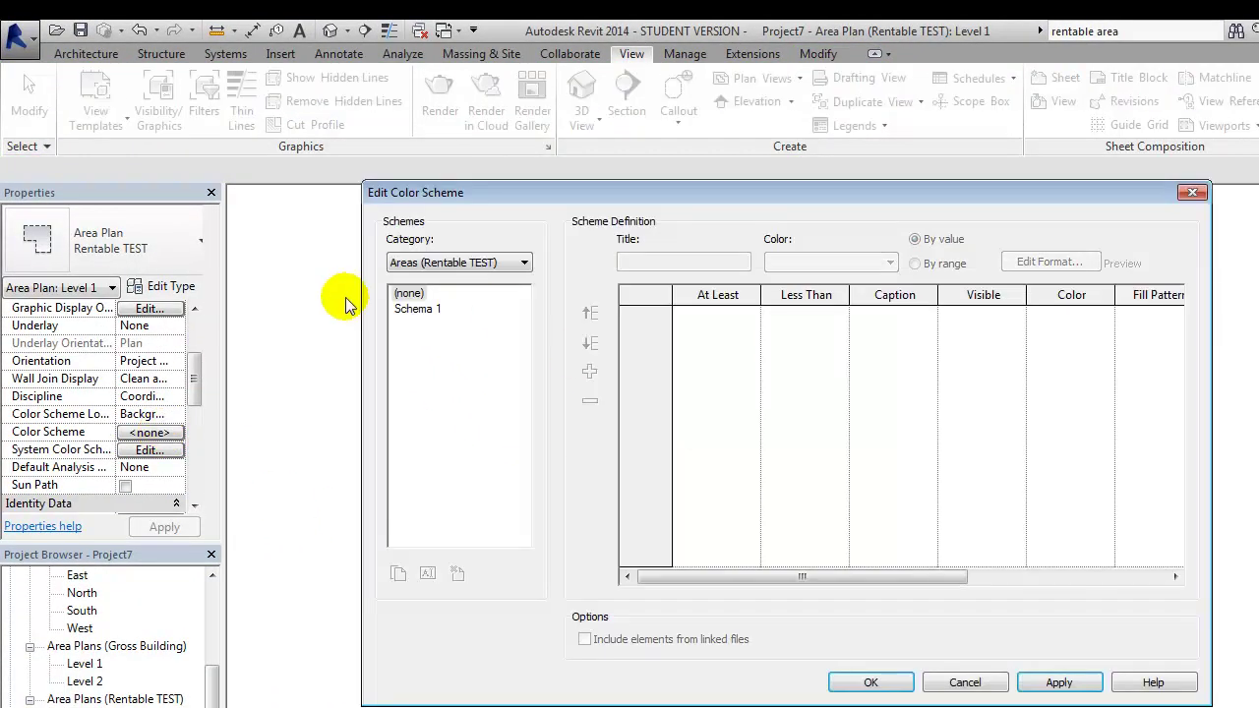
{"action": "left_click", "coordinate": [417, 309]}
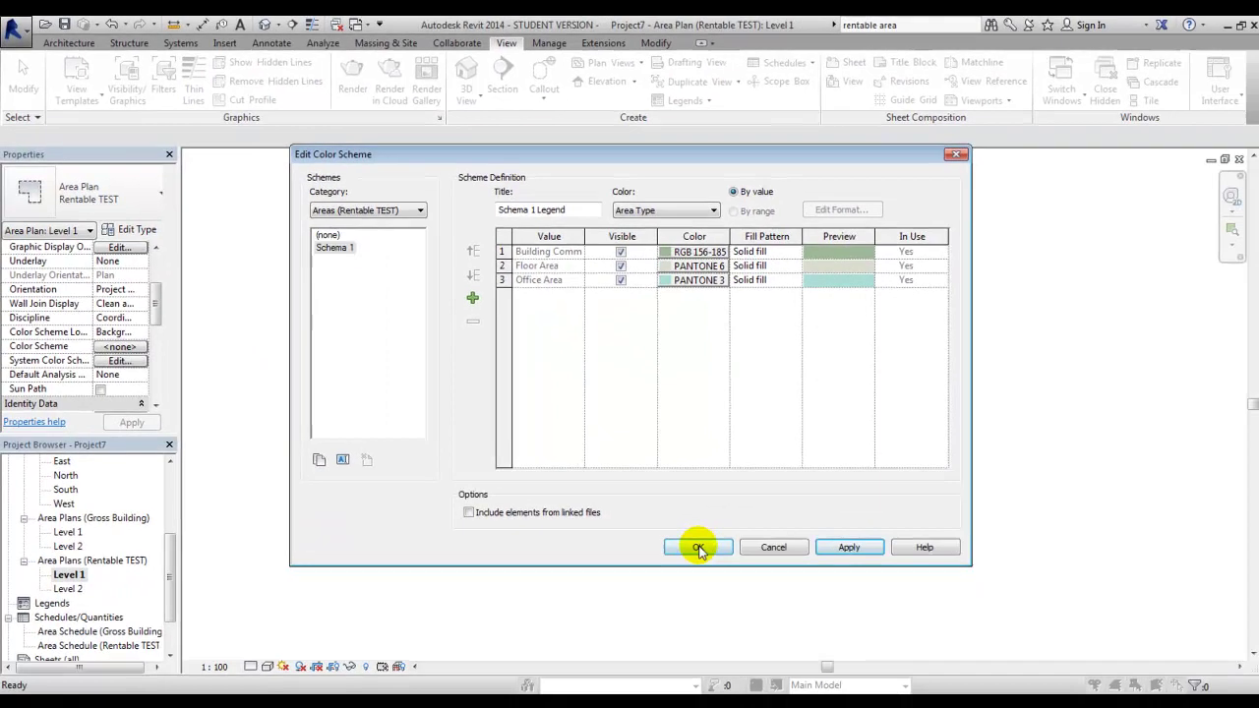
{"action": "left_click", "coordinate": [697, 549]}
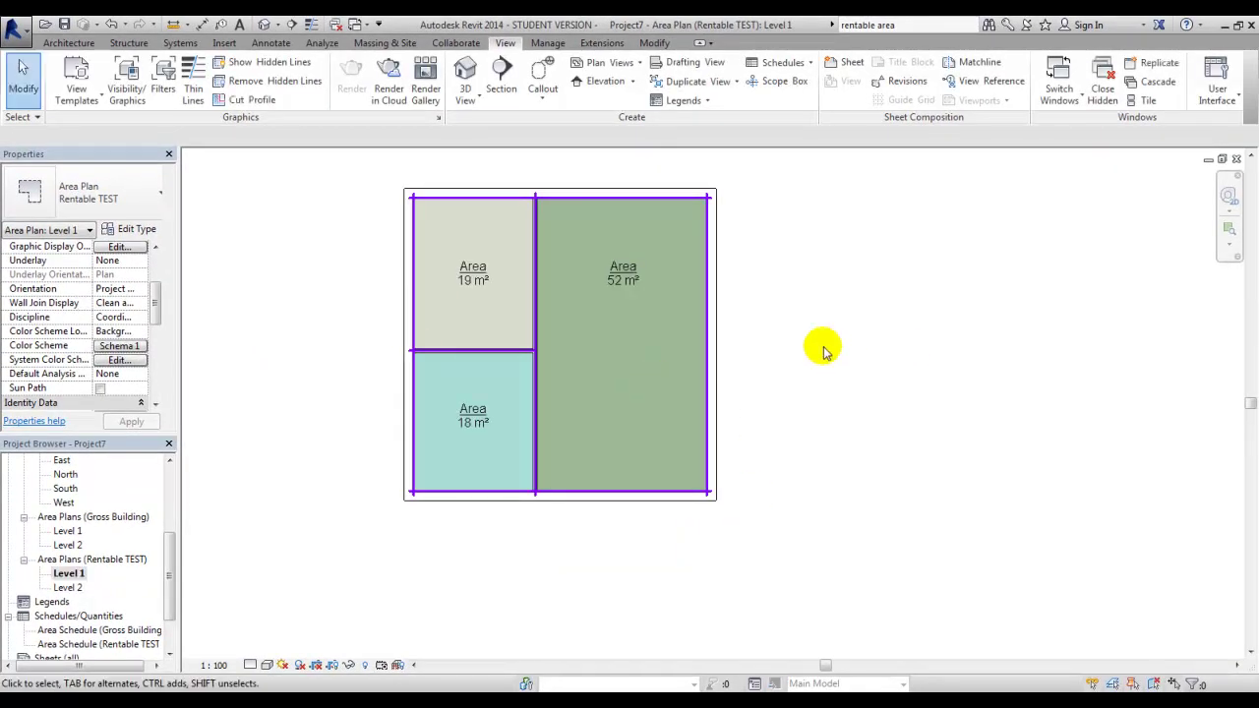
- Retitle the area tags Test 1 (52 m²) and Test 2 (19 m²), then open Area Schedule (Rentable TEST)
{"action": "double_click", "coordinate": [629, 265]}
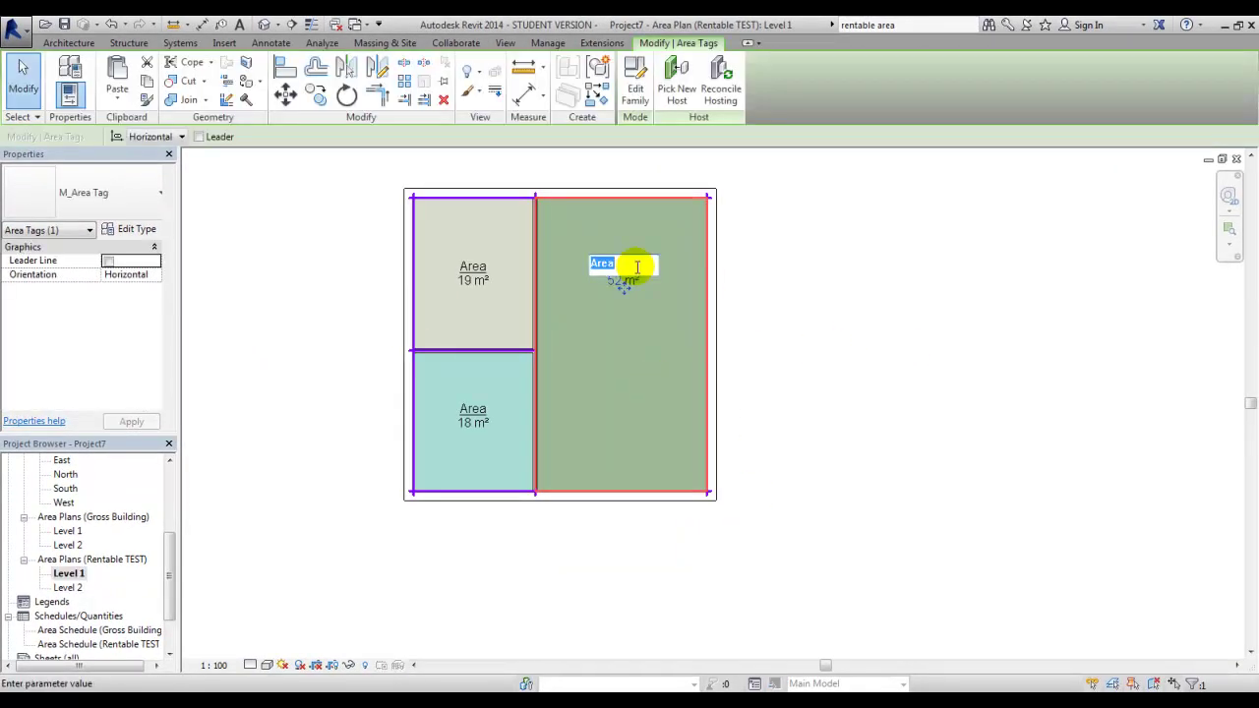
{"action": "type", "text": "Test 1"}
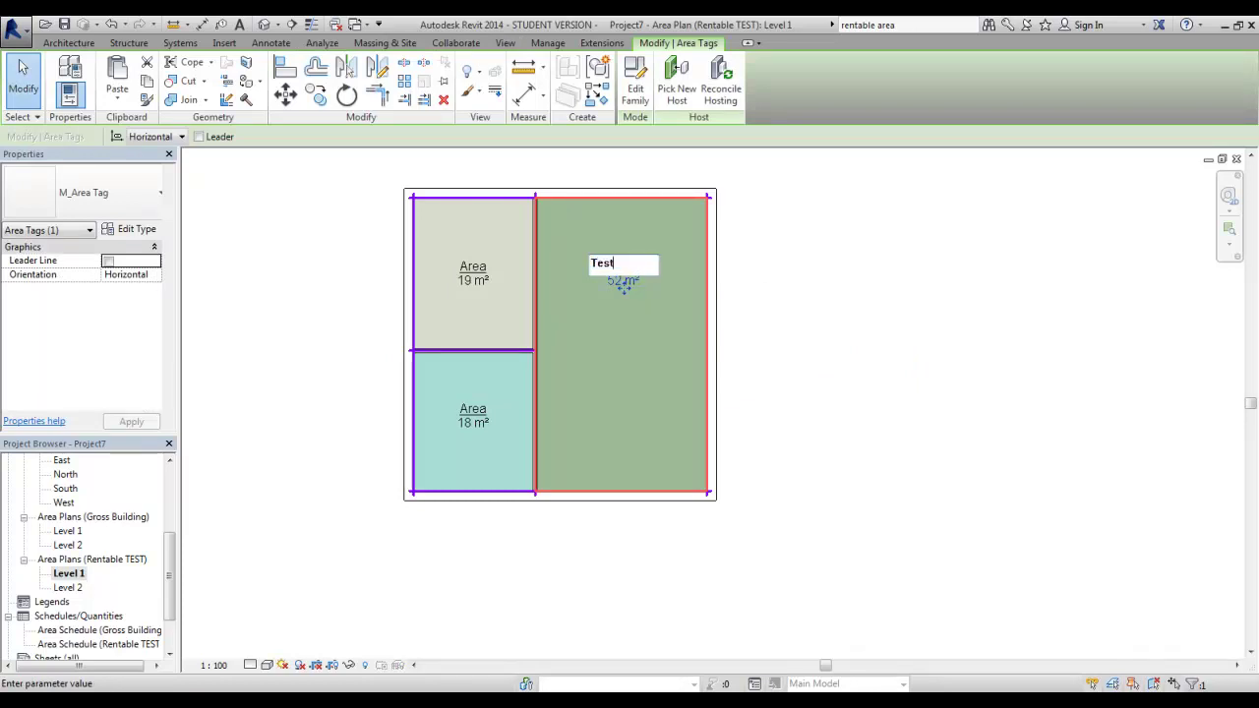
{"action": "left_click", "coordinate": [468, 263]}
{"action": "double_click", "coordinate": [480, 265]}
{"action": "type", "text": "Test 2"}
{"action": "left_click", "coordinate": [793, 308]}
{"action": "double_click", "coordinate": [98, 644]}
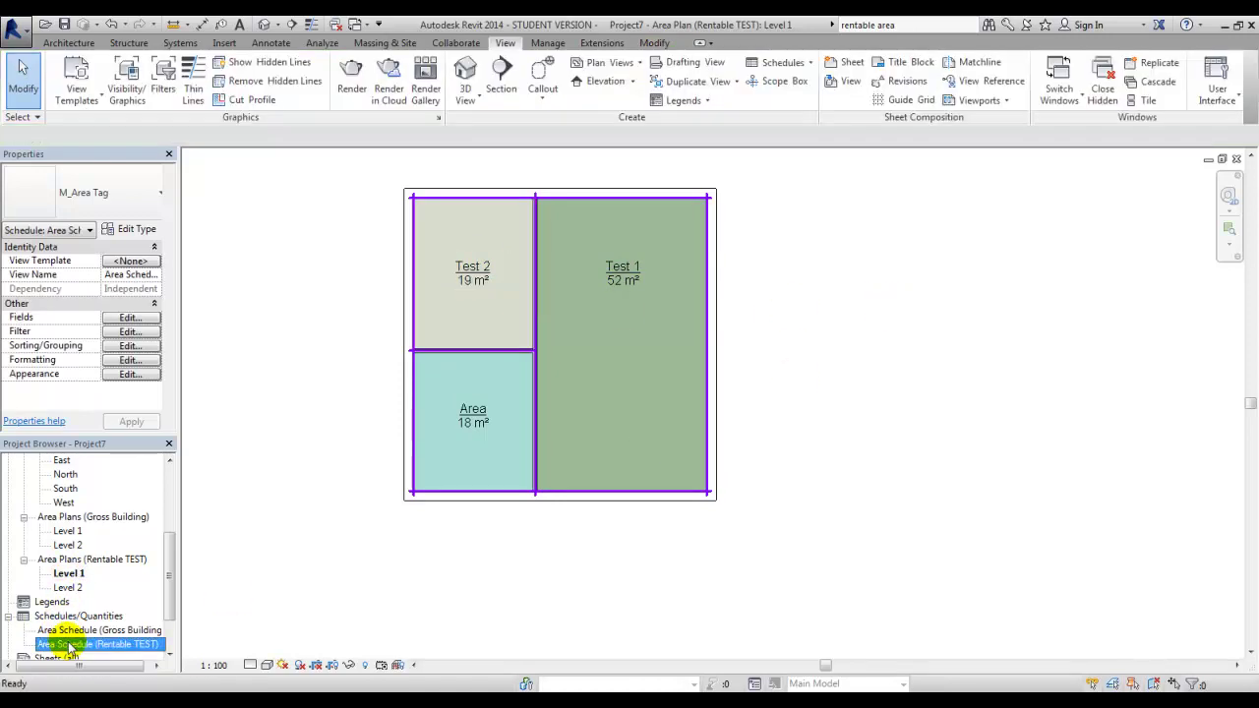